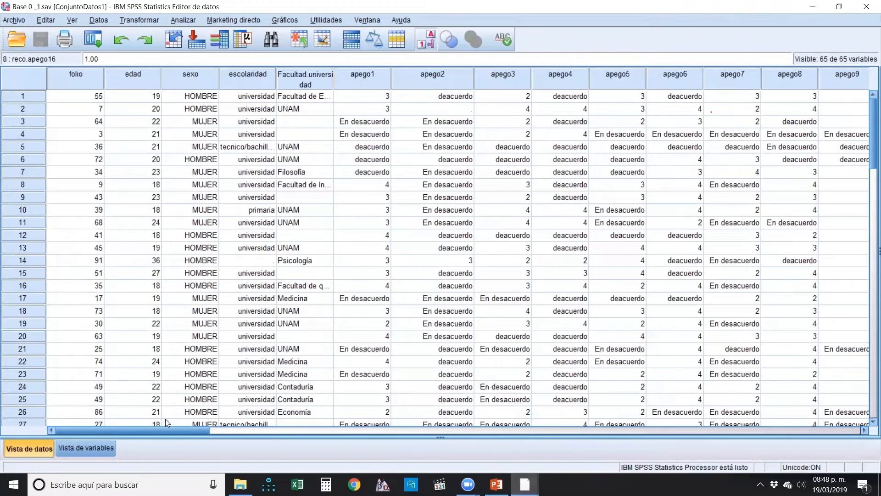
- Examine the recoded reco.apego items for empty cells and the computed columns from ANSIEDAD through apego in the data view
{"action": "left_click_drag", "start_coordinate": [156, 430], "coordinate": [679, 419]}
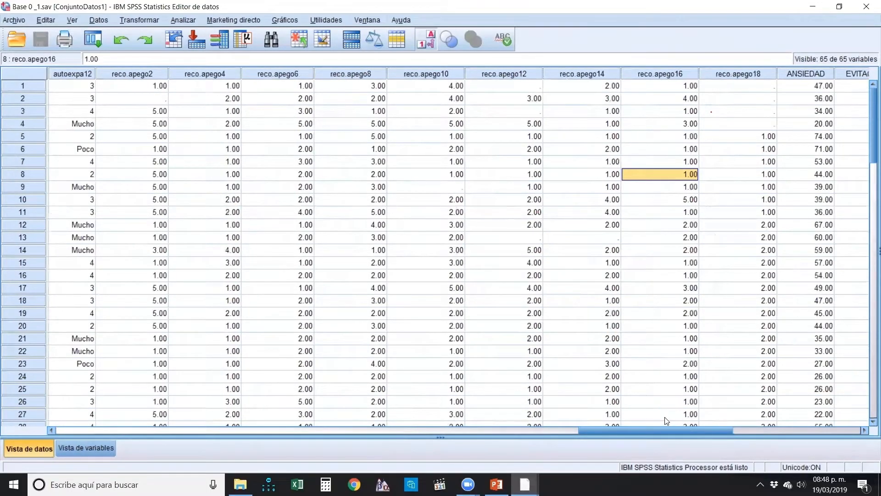
{"action": "left_click_drag", "start_coordinate": [677, 430], "coordinate": [733, 430]}
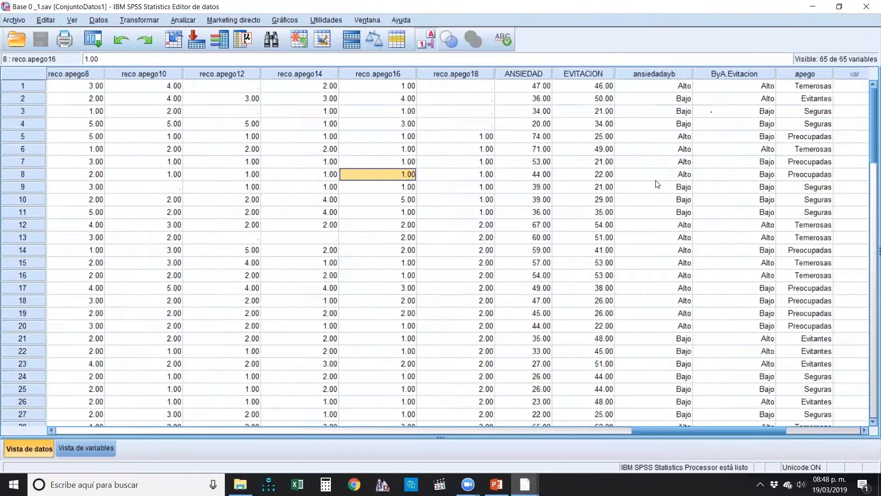
{"action": "left_click", "coordinate": [450, 75]}
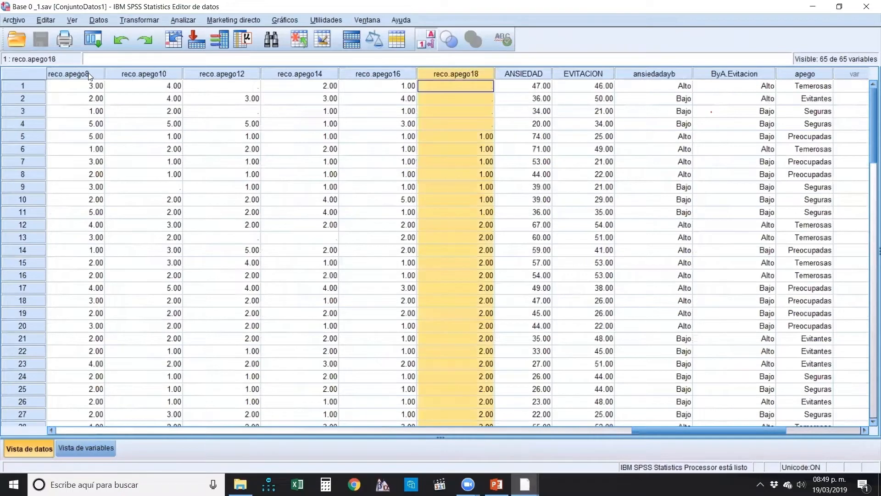
{"action": "left_click", "coordinate": [249, 87]}
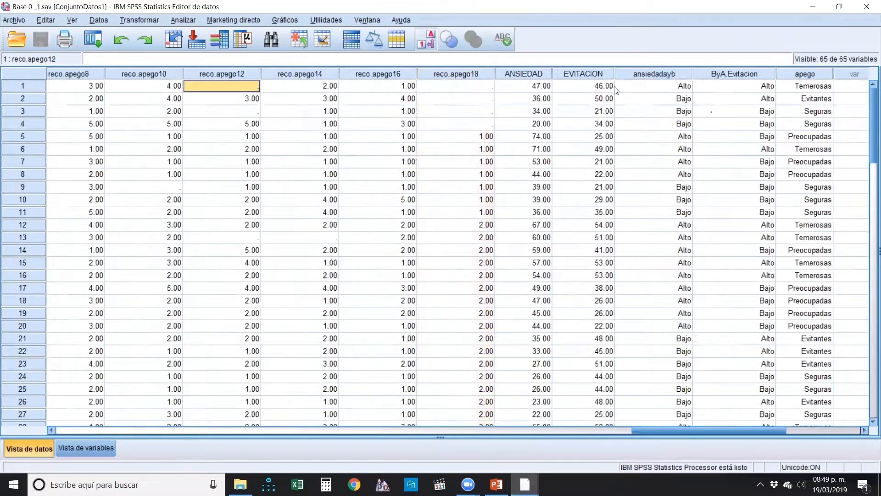
{"action": "left_click", "coordinate": [528, 74]}
{"action": "left_click_drag", "start_coordinate": [741, 70], "coordinate": [845, 71]}
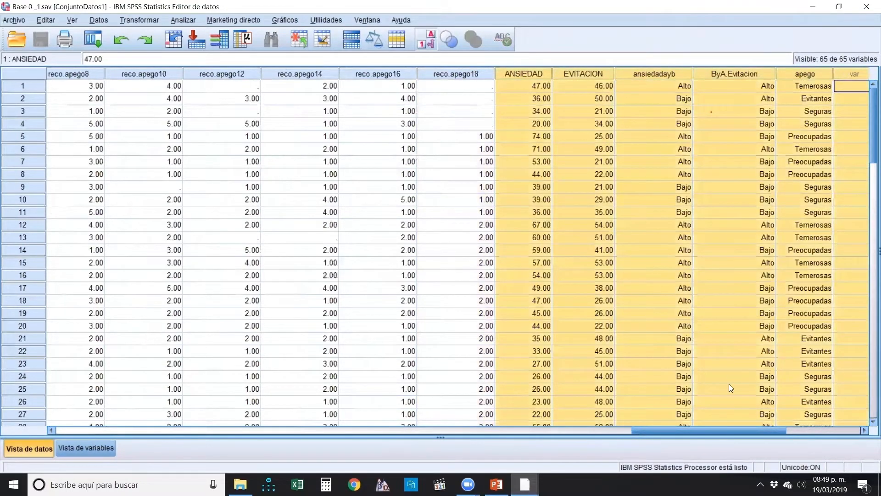
{"action": "left_click_drag", "start_coordinate": [727, 432], "coordinate": [646, 429]}
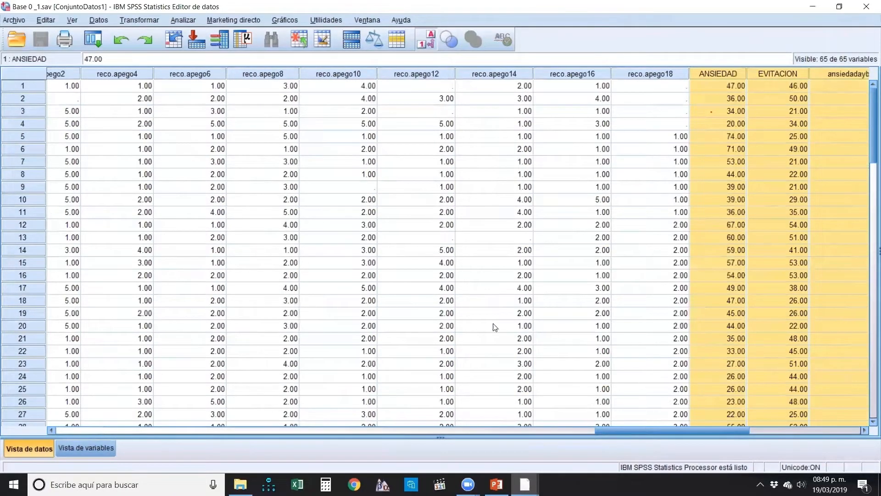
- Open the Analizar patrones dialog for multiple imputation and look over its list of available variables
{"action": "left_click", "coordinate": [183, 20]}
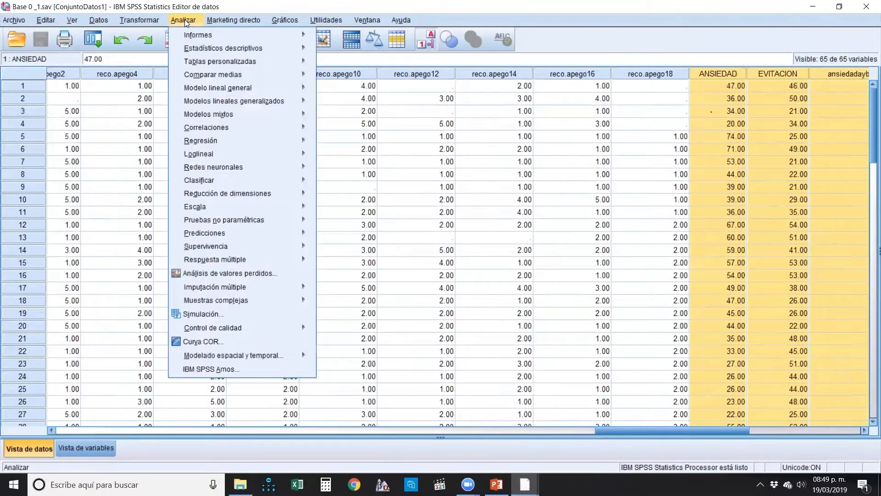
{"action": "mouse_move", "coordinate": [226, 290]}
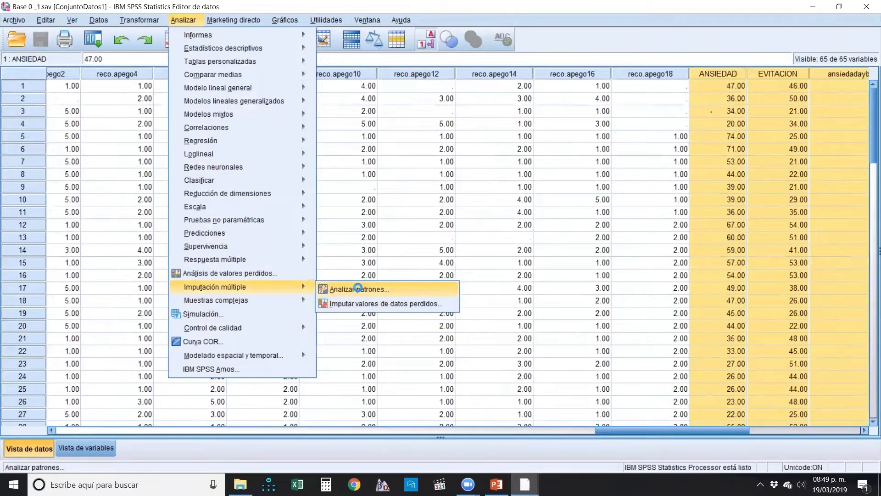
{"action": "left_click", "coordinate": [358, 289]}
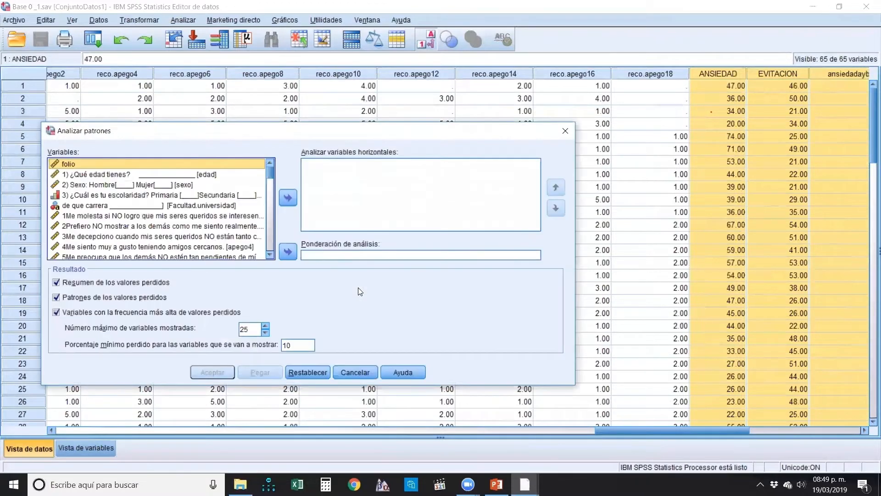
{"action": "scroll", "coordinate": [239, 218], "scroll_direction": "down", "scroll_amount": 2}
{"action": "scroll", "coordinate": [238, 218], "scroll_direction": "up", "scroll_amount": 2}
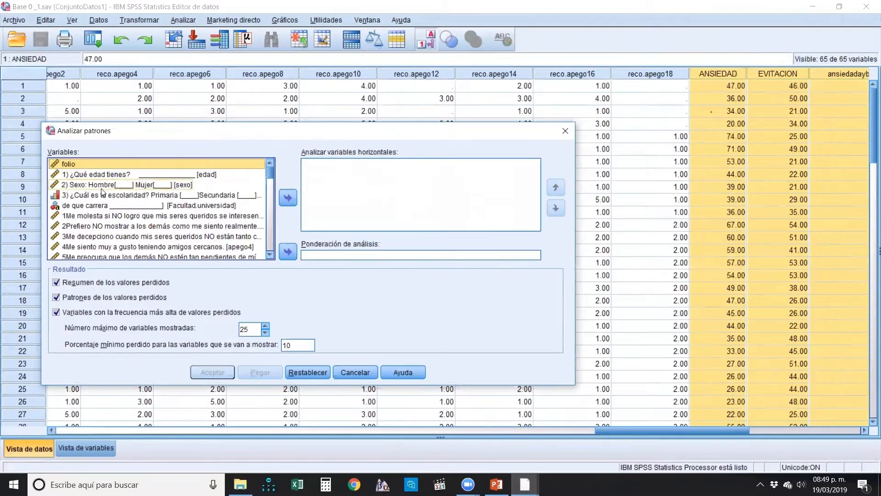
{"action": "left_click", "coordinate": [98, 216]}
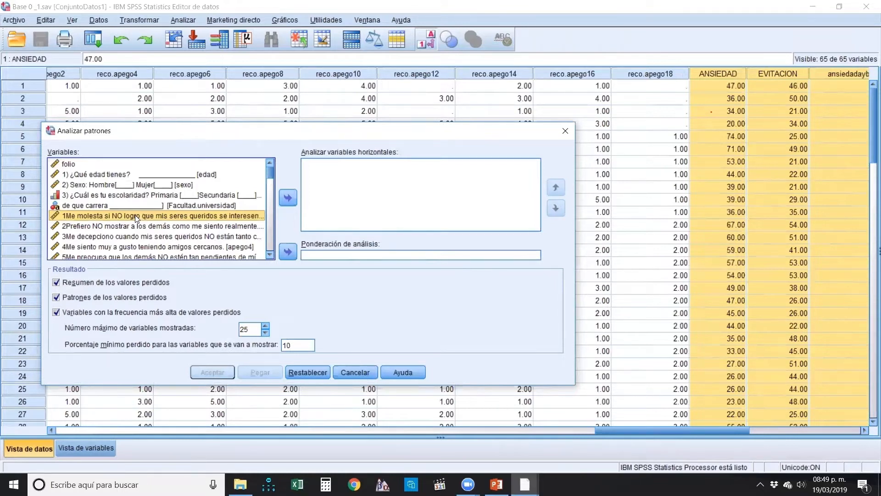
{"action": "left_click", "coordinate": [101, 186]}
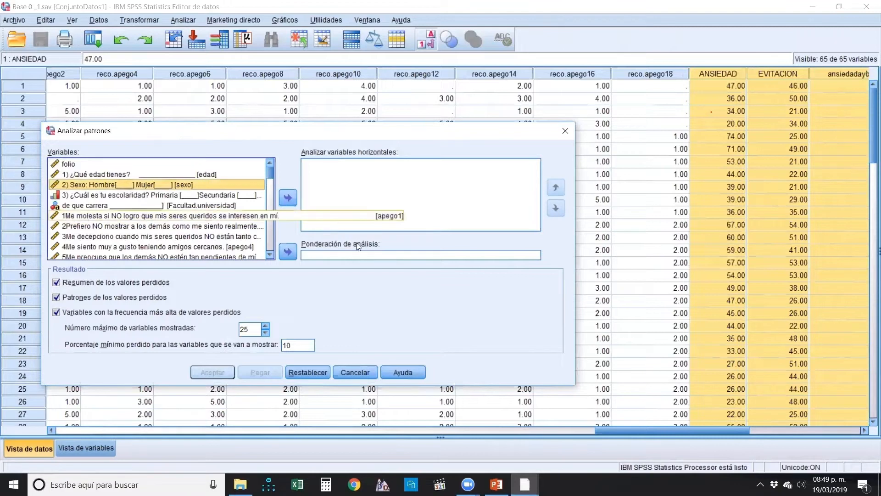
{"action": "left_click", "coordinate": [294, 198]}
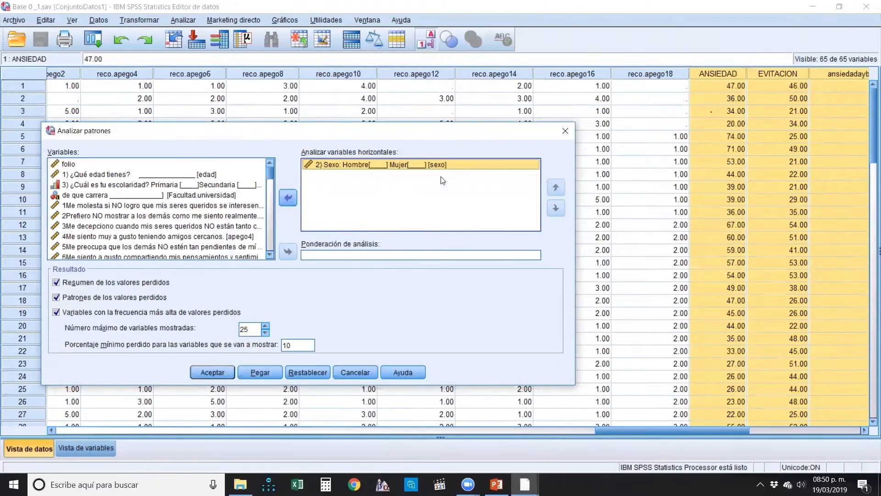
{"action": "left_click", "coordinate": [343, 163]}
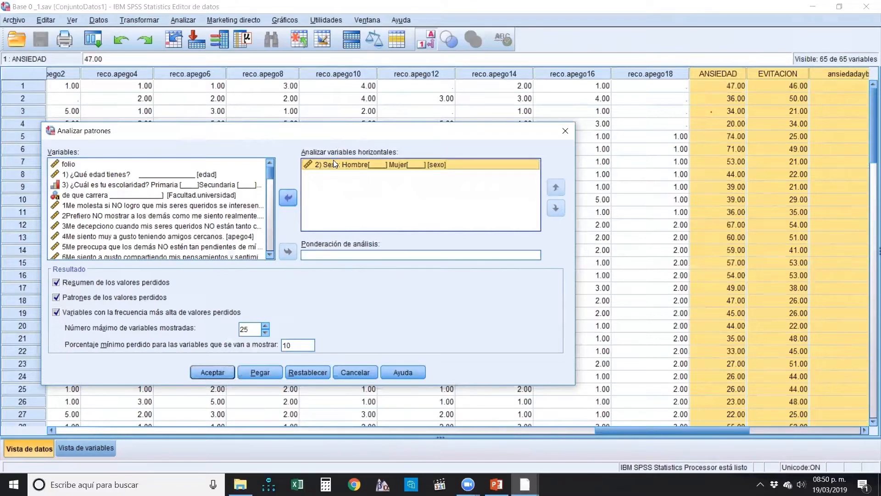
{"action": "left_click", "coordinate": [288, 197]}
{"action": "left_click", "coordinate": [97, 175]}
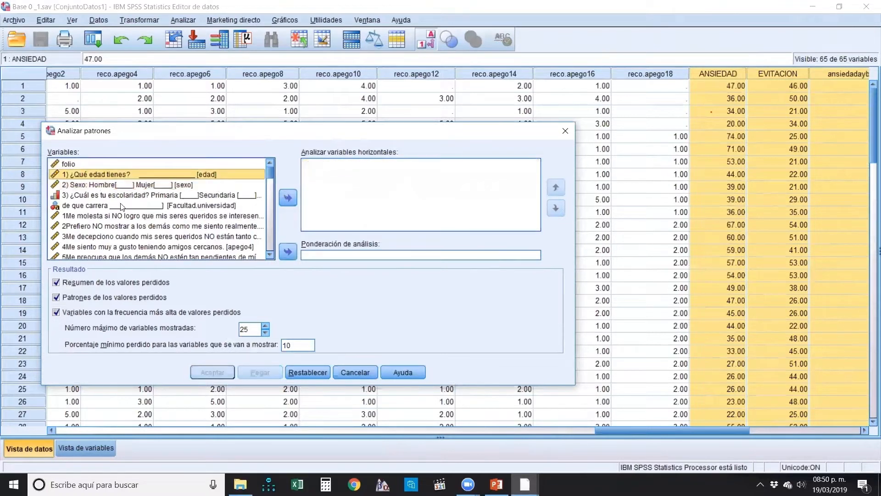
{"action": "left_click", "coordinate": [288, 198]}
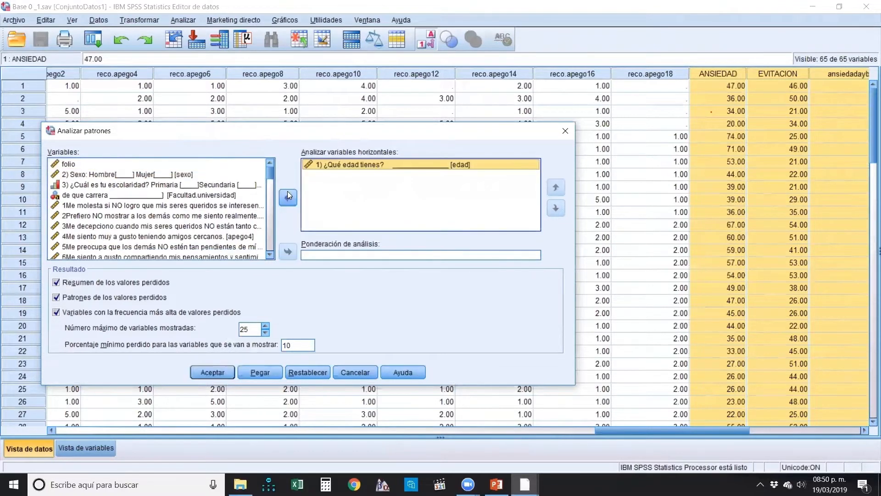
{"action": "left_click", "coordinate": [132, 185]}
{"action": "left_click", "coordinate": [287, 197]}
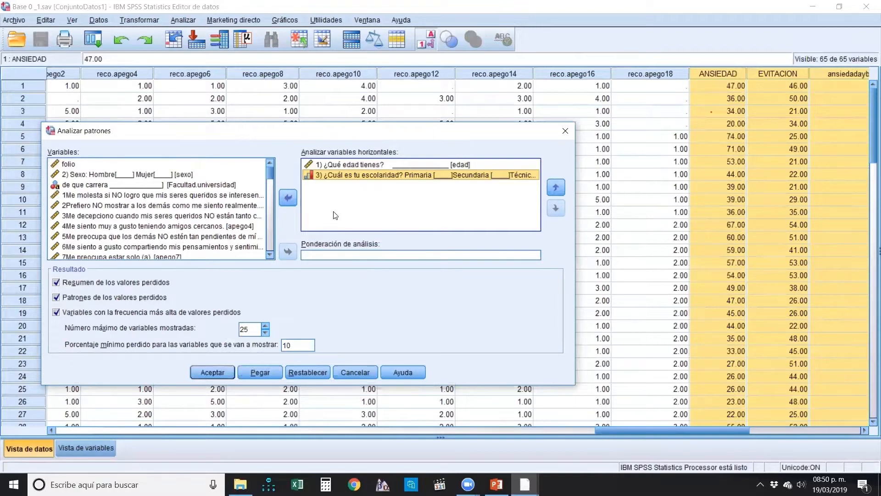
{"action": "left_click", "coordinate": [376, 165]}
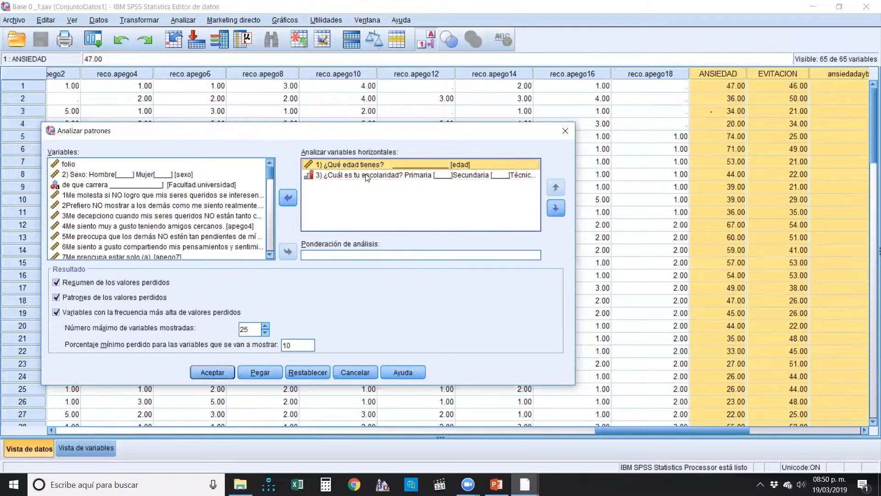
{"action": "left_click", "coordinate": [346, 176]}
{"action": "left_click", "coordinate": [288, 198]}
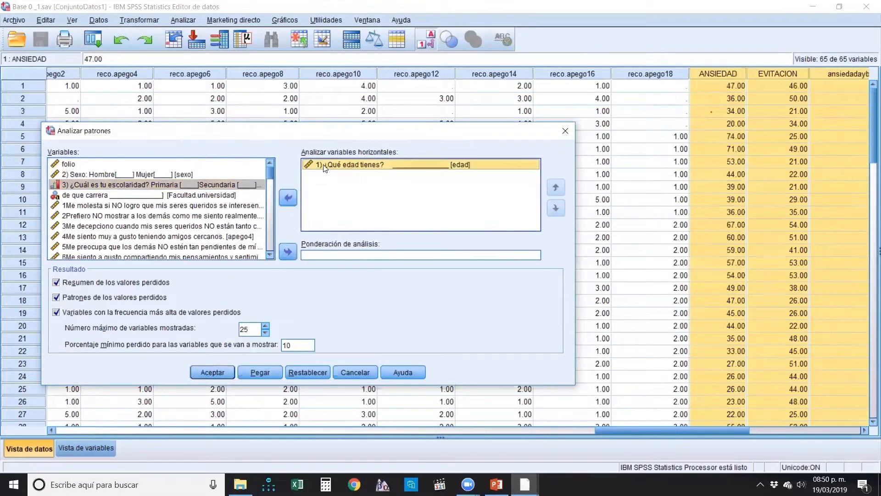
{"action": "left_click", "coordinate": [286, 200]}
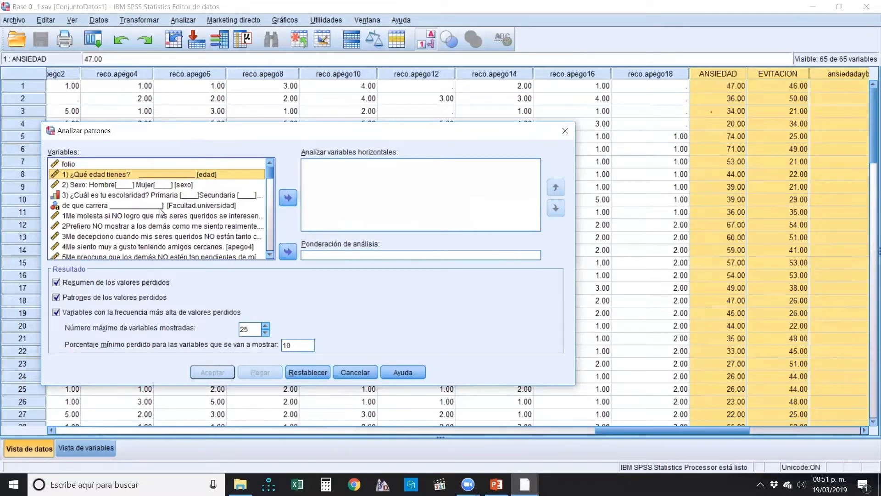
- Add all questionnaire items from apego1 through reco.apego18 to the variables analysed for missing-value patterns, leaving out the demographic and computed variables
{"action": "left_click", "coordinate": [71, 215]}
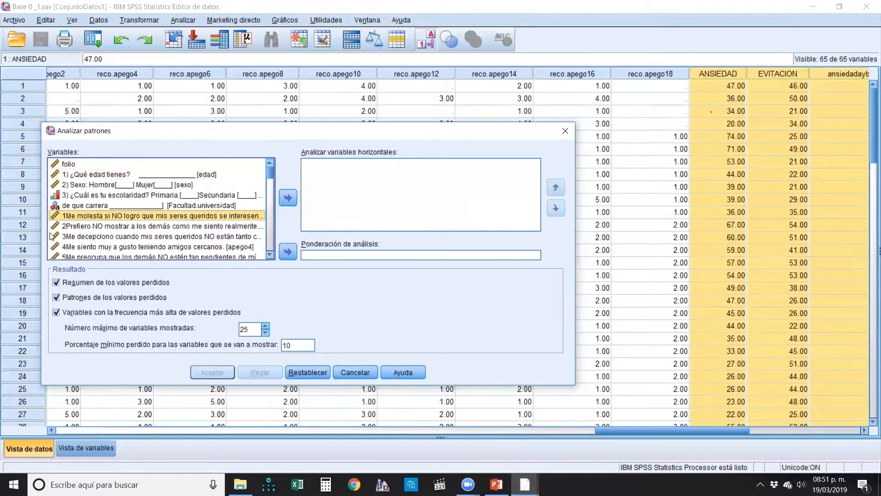
{"action": "key", "text": "shift+Down"}
{"action": "key", "text": "shift+Down"}
{"action": "key", "text": "shift+Down"}
{"action": "key", "text": "shift+Down"}
{"action": "key", "text": "shift+Down"}
{"action": "key", "text": "shift+Down"}
{"action": "key", "text": "shift+Down"}
{"action": "key", "text": "shift+Down"}
{"action": "key", "text": "shift+Down"}
{"action": "key", "text": "shift+Down"}
{"action": "key", "text": "shift+Down"}
{"action": "key", "text": "shift+Down"}
{"action": "key", "text": "shift+Down"}
{"action": "key", "text": "shift+Down"}
{"action": "key", "text": "shift+Down"}
{"action": "key", "text": "shift+Down"}
{"action": "key", "text": "shift+Down"}
{"action": "key", "text": "shift+Down"}
{"action": "key", "text": "shift+Down"}
{"action": "key", "text": "shift+Down"}
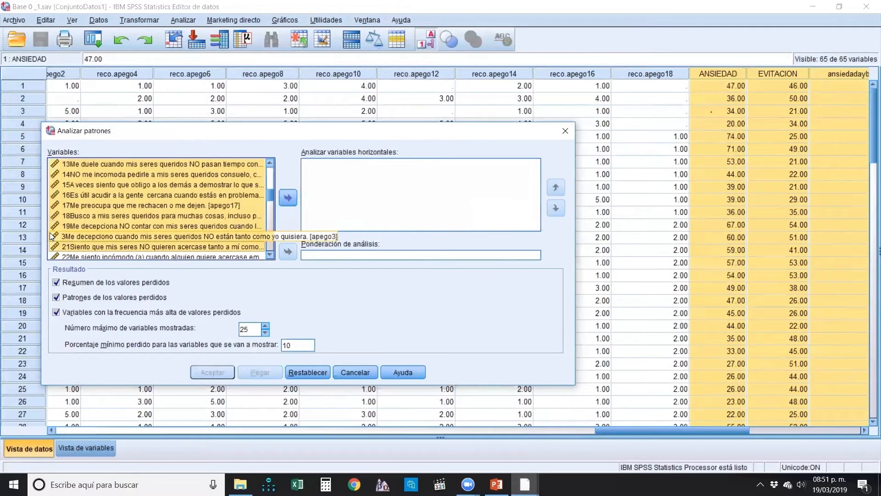
{"action": "key", "text": "shift+Down"}
{"action": "key", "text": "shift+Down"}
{"action": "key", "text": "shift+Down"}
{"action": "key", "text": "shift+Down"}
{"action": "key", "text": "shift+Down"}
{"action": "key", "text": "shift+Down"}
{"action": "key", "text": "shift+Down"}
{"action": "key", "text": "shift+Down"}
{"action": "key", "text": "shift+Down"}
{"action": "key", "text": "shift+Down"}
{"action": "key", "text": "shift+Down"}
{"action": "key", "text": "shift+Down"}
{"action": "key", "text": "shift+Down"}
{"action": "key", "text": "shift+Down"}
{"action": "key", "text": "shift+Down"}
{"action": "key", "text": "shift+Down"}
{"action": "key", "text": "shift+Down"}
{"action": "key", "text": "shift+Down"}
{"action": "key", "text": "shift+Down"}
{"action": "key", "text": "shift+Down"}
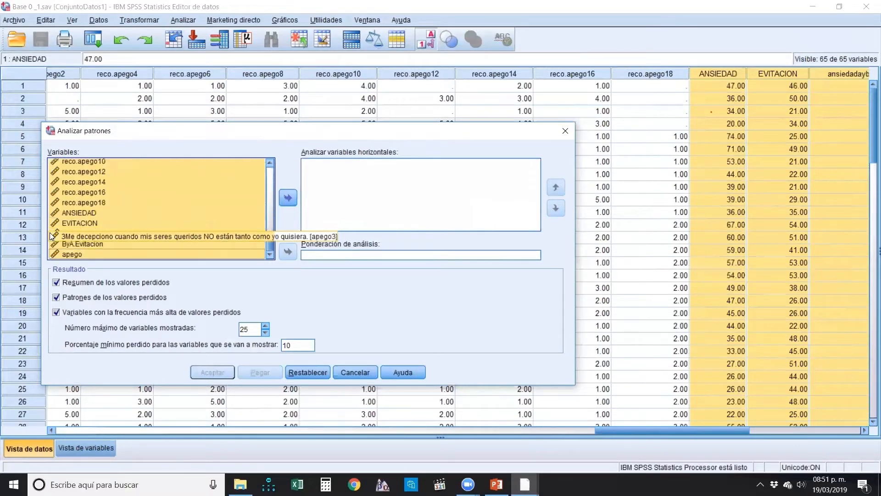
{"action": "key", "text": "shift+Up"}
{"action": "key", "text": "shift+Up"}
{"action": "key", "text": "shift+Up"}
{"action": "key", "text": "shift+Up"}
{"action": "key", "text": "shift+Up"}
{"action": "key", "text": "shift+Up"}
{"action": "key", "text": "shift+Up"}
{"action": "key", "text": "shift+Down"}
{"action": "key", "text": "shift+Down"}
{"action": "key", "text": "shift+Down"}
{"action": "key", "text": "shift+Down"}
{"action": "key", "text": "shift+Down"}
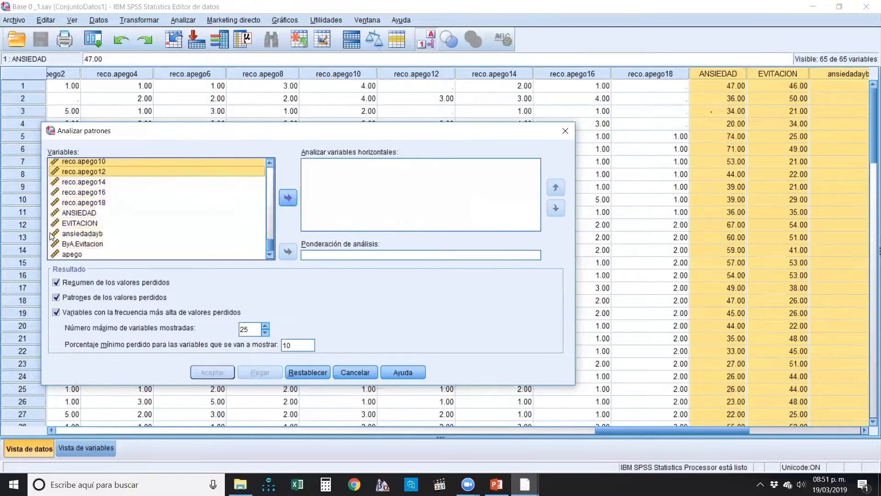
{"action": "key", "text": "Page_Up"}
{"action": "key", "text": "Page_Up"}
{"action": "key", "text": "shift+Down"}
{"action": "key", "text": "shift+Down"}
{"action": "key", "text": "shift+Down"}
{"action": "key", "text": "shift+Down"}
{"action": "key", "text": "shift+Down"}
{"action": "key", "text": "shift+Down"}
{"action": "key", "text": "shift+Down"}
{"action": "key", "text": "shift+Down"}
{"action": "key", "text": "shift+Down"}
{"action": "key", "text": "shift+Down"}
{"action": "key", "text": "shift+Down"}
{"action": "key", "text": "shift+Down"}
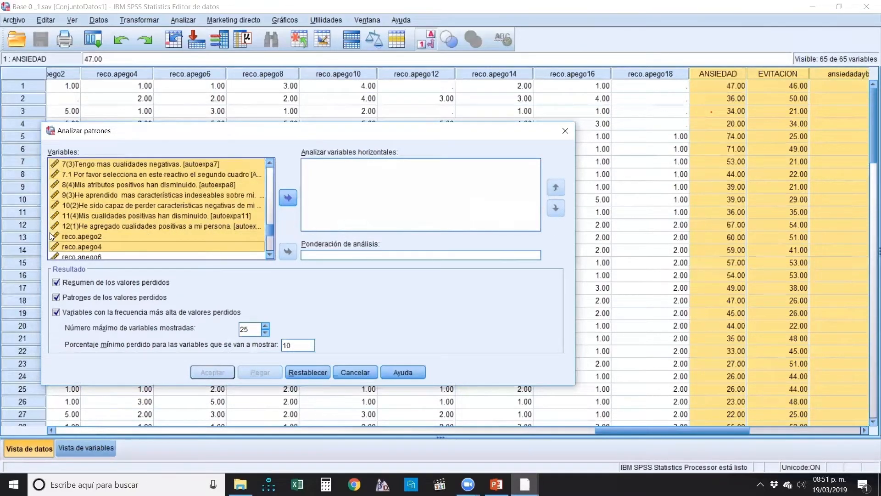
{"action": "key", "text": "shift+Down"}
{"action": "key", "text": "shift+Down"}
{"action": "key", "text": "shift+Down"}
{"action": "key", "text": "shift+Down"}
{"action": "key", "text": "shift+Down"}
{"action": "key", "text": "shift+Down"}
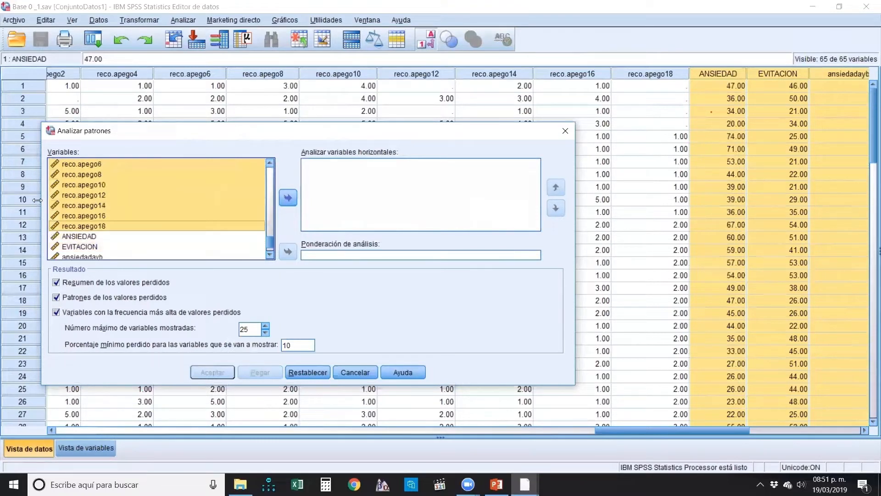
{"action": "left_click", "coordinate": [288, 199]}
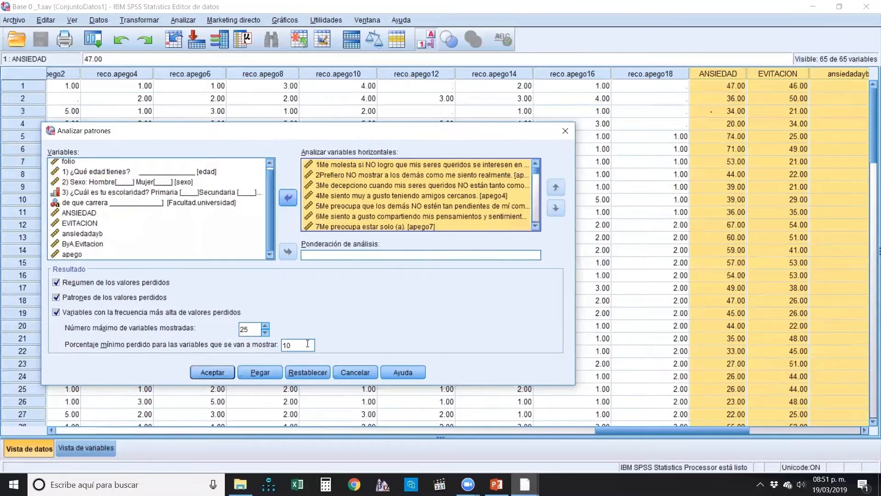
- Set the minimum missing percentage for displayed variables to 1 and run the pattern analysis
{"action": "left_click_drag", "start_coordinate": [305, 345], "coordinate": [276, 341]}
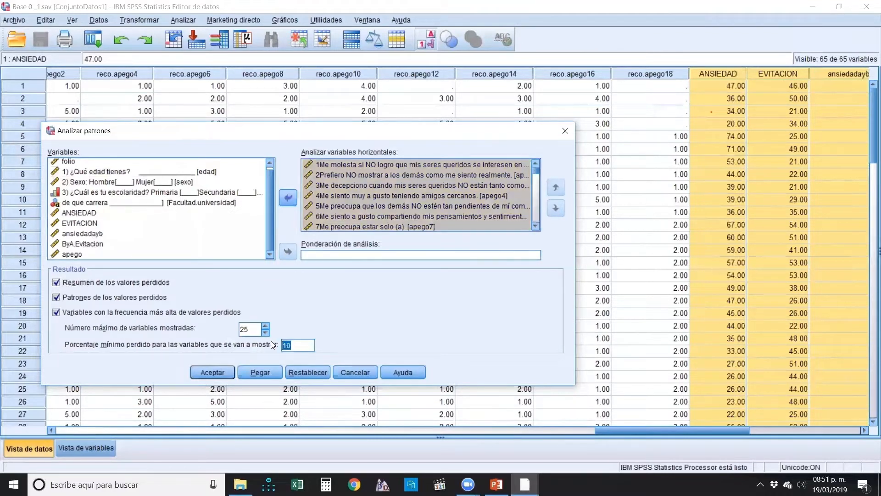
{"action": "type", "text": "1"}
{"action": "left_click", "coordinate": [216, 371]}
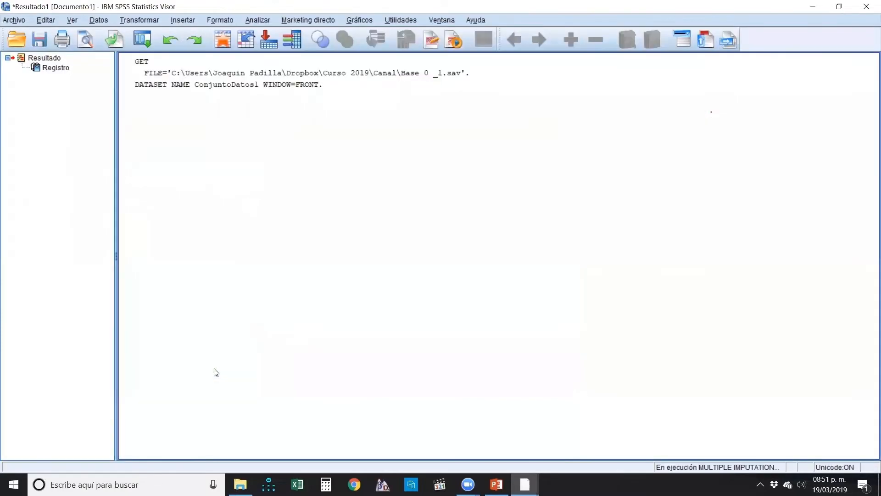
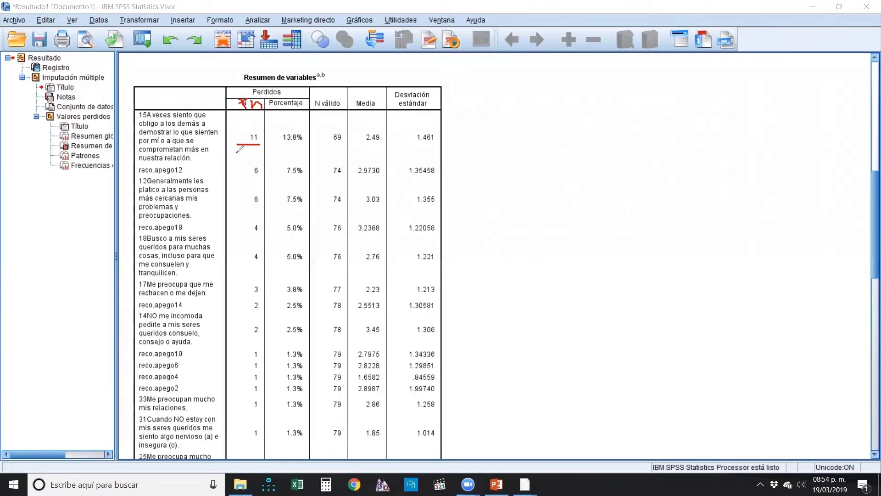
- Examine the missing counts, percentages and valid N for items 15, reco.apego12 and 12 in the Resumen de variables table
{"action": "left_click_drag", "start_coordinate": [147, 167], "coordinate": [196, 168]}
{"action": "mouse_move", "coordinate": [247, 127]}
{"action": "left_mouse_down"}
{"action": "mouse_move", "coordinate": [255, 125]}
{"action": "mouse_move", "coordinate": [260, 144]}
{"action": "mouse_move", "coordinate": [287, 146]}
{"action": "mouse_move", "coordinate": [310, 123]}
{"action": "mouse_move", "coordinate": [286, 134]}
{"action": "mouse_move", "coordinate": [284, 147]}
{"action": "left_mouse_up"}
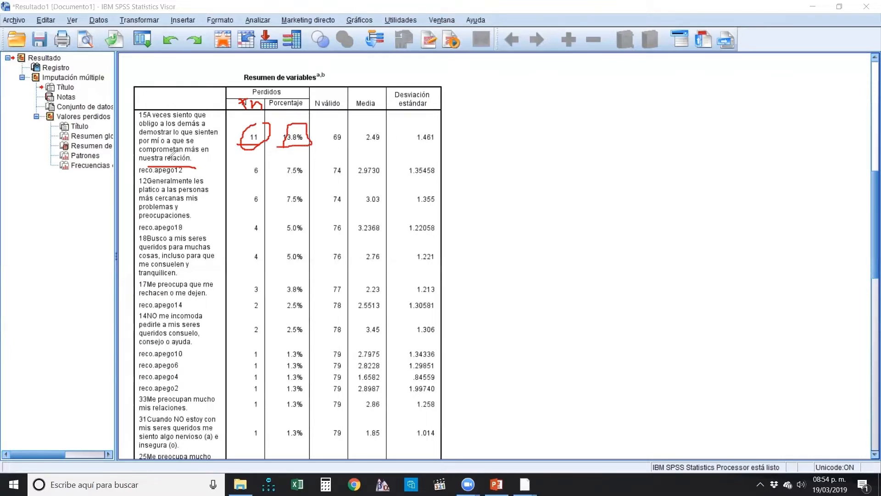
{"action": "mouse_move", "coordinate": [131, 163]}
{"action": "left_mouse_down"}
{"action": "mouse_move", "coordinate": [462, 158]}
{"action": "mouse_move", "coordinate": [434, 103]}
{"action": "mouse_move", "coordinate": [244, 103]}
{"action": "mouse_move", "coordinate": [176, 105]}
{"action": "mouse_move", "coordinate": [111, 135]}
{"action": "mouse_move", "coordinate": [128, 164]}
{"action": "left_mouse_up"}
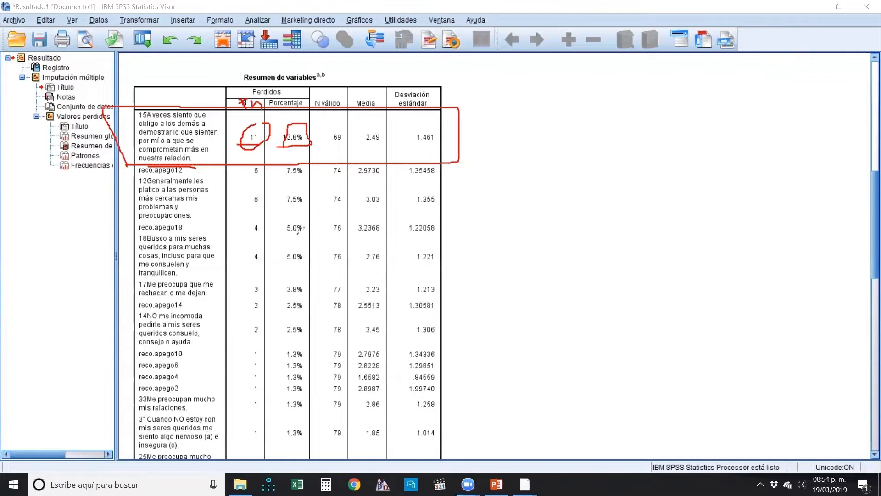
{"action": "mouse_move", "coordinate": [124, 220]}
{"action": "left_mouse_down"}
{"action": "mouse_move", "coordinate": [466, 222]}
{"action": "mouse_move", "coordinate": [461, 103]}
{"action": "mouse_move", "coordinate": [193, 96]}
{"action": "mouse_move", "coordinate": [135, 138]}
{"action": "mouse_move", "coordinate": [128, 208]}
{"action": "left_mouse_up"}
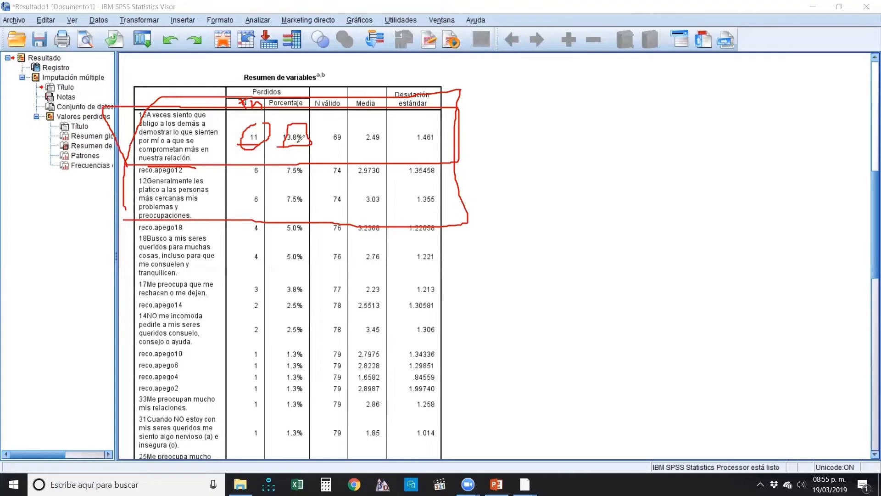
{"action": "mouse_move", "coordinate": [183, 168]}
{"action": "left_mouse_down"}
{"action": "mouse_move", "coordinate": [219, 171]}
{"action": "mouse_move", "coordinate": [213, 193]}
{"action": "left_mouse_up"}
{"action": "mouse_move", "coordinate": [340, 189]}
{"action": "left_mouse_down"}
{"action": "mouse_move", "coordinate": [275, 194]}
{"action": "mouse_move", "coordinate": [315, 197]}
{"action": "left_mouse_up"}
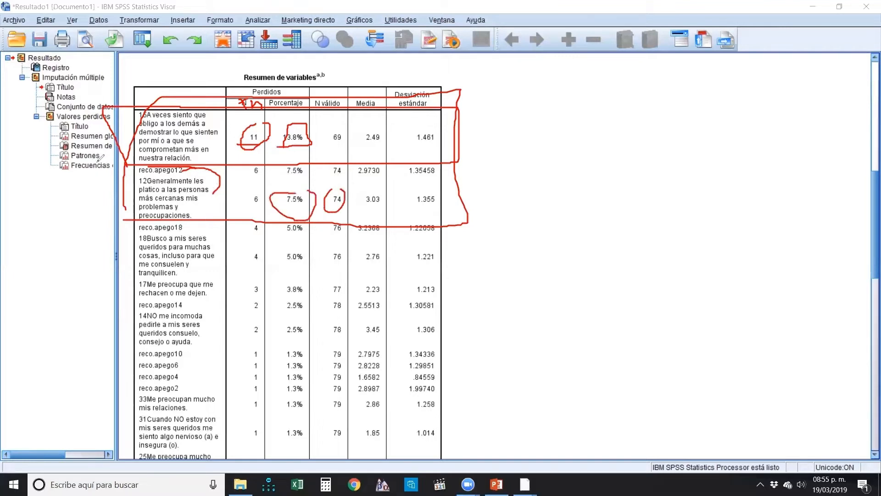
{"action": "mouse_move", "coordinate": [134, 187]}
{"action": "left_mouse_down"}
{"action": "mouse_move", "coordinate": [234, 210]}
{"action": "mouse_move", "coordinate": [236, 186]}
{"action": "mouse_move", "coordinate": [186, 175]}
{"action": "left_mouse_up"}
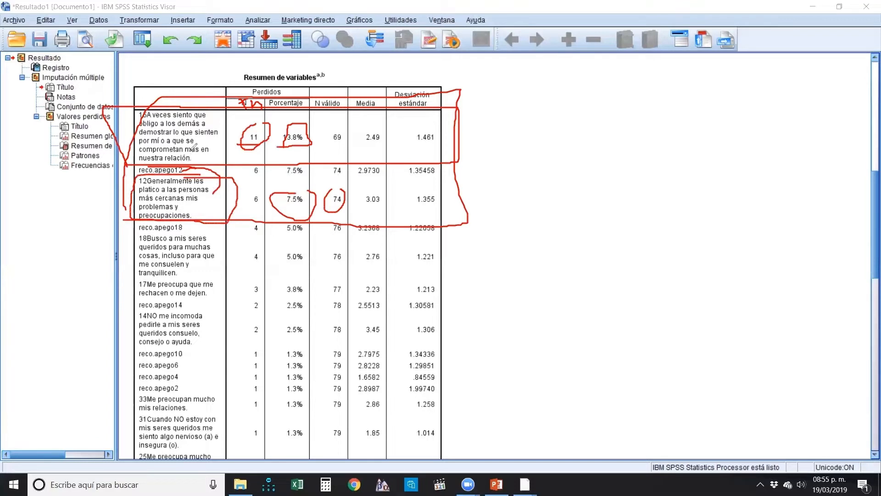
- Examine the means of items 15 and 12 in the Resumen de variables table against their missing percentages and question wording
{"action": "left_click_drag", "start_coordinate": [223, 134], "coordinate": [223, 150]}
{"action": "mouse_move", "coordinate": [378, 207]}
{"action": "left_mouse_down"}
{"action": "mouse_move", "coordinate": [371, 189]}
{"action": "mouse_move", "coordinate": [371, 208]}
{"action": "left_mouse_up"}
{"action": "left_click_drag", "start_coordinate": [395, 142], "coordinate": [365, 148]}
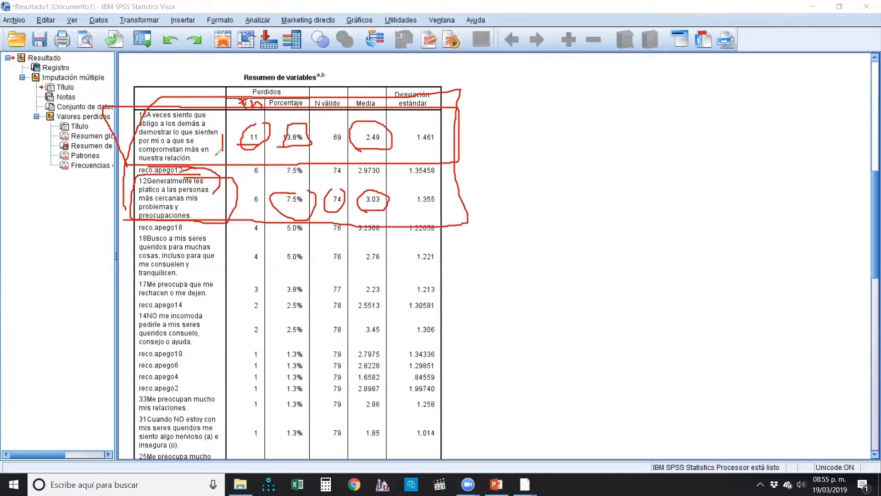
{"action": "mouse_move", "coordinate": [280, 131]}
{"action": "left_mouse_down"}
{"action": "mouse_move", "coordinate": [282, 147]}
{"action": "mouse_move", "coordinate": [307, 122]}
{"action": "mouse_move", "coordinate": [278, 123]}
{"action": "mouse_move", "coordinate": [278, 133]}
{"action": "left_mouse_up"}
{"action": "mouse_move", "coordinate": [148, 160]}
{"action": "left_mouse_down"}
{"action": "mouse_move", "coordinate": [237, 120]}
{"action": "mouse_move", "coordinate": [131, 104]}
{"action": "mouse_move", "coordinate": [240, 147]}
{"action": "mouse_move", "coordinate": [136, 116]}
{"action": "left_mouse_up"}
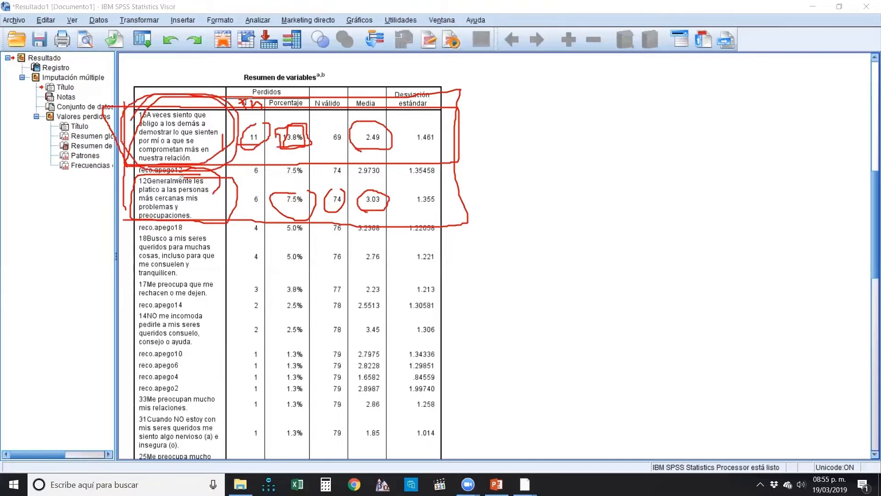
{"action": "mouse_move", "coordinate": [140, 164]}
{"action": "left_mouse_down"}
{"action": "mouse_move", "coordinate": [238, 222]}
{"action": "mouse_move", "coordinate": [200, 150]}
{"action": "left_mouse_up"}
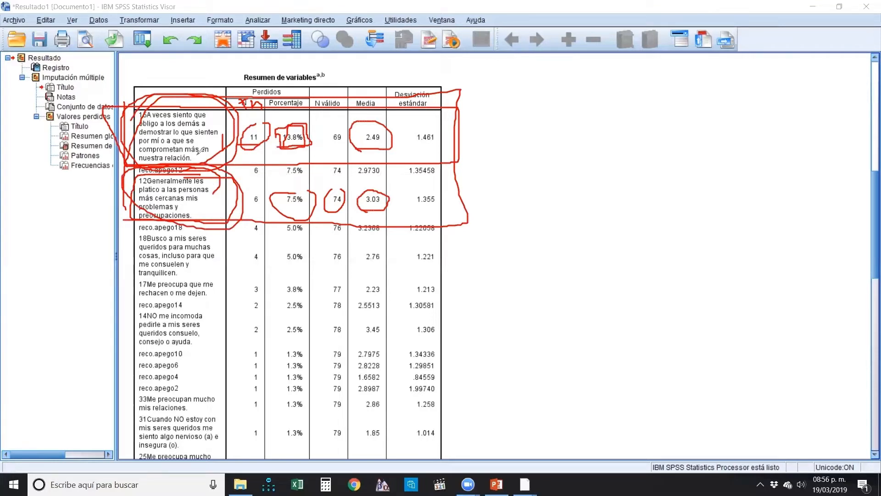
- Review the remaining items listed in the Resumen de variables table, following the missing N column down the rows
{"action": "mouse_move", "coordinate": [179, 125]}
{"action": "left_mouse_down"}
{"action": "mouse_move", "coordinate": [174, 138]}
{"action": "mouse_move", "coordinate": [188, 122]}
{"action": "mouse_move", "coordinate": [204, 149]}
{"action": "mouse_move", "coordinate": [107, 288]}
{"action": "left_mouse_up"}
{"action": "left_click_drag", "start_coordinate": [132, 339], "coordinate": [202, 436]}
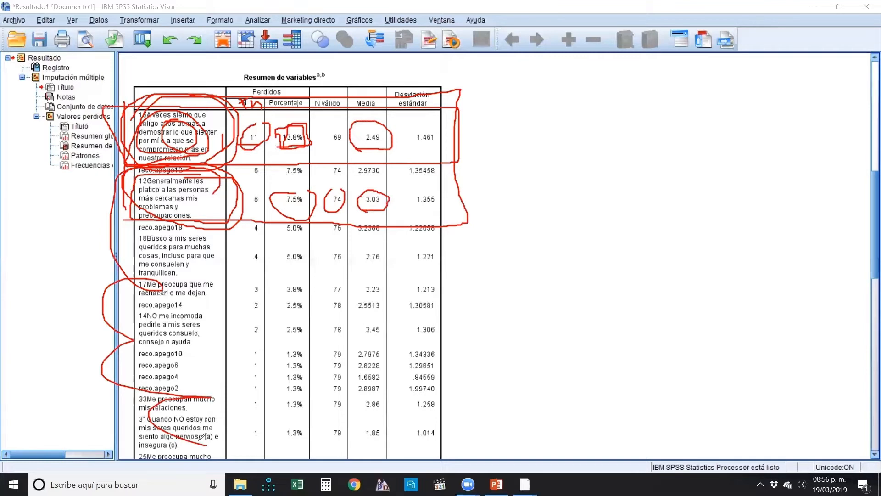
{"action": "left_click", "coordinate": [625, 97]}
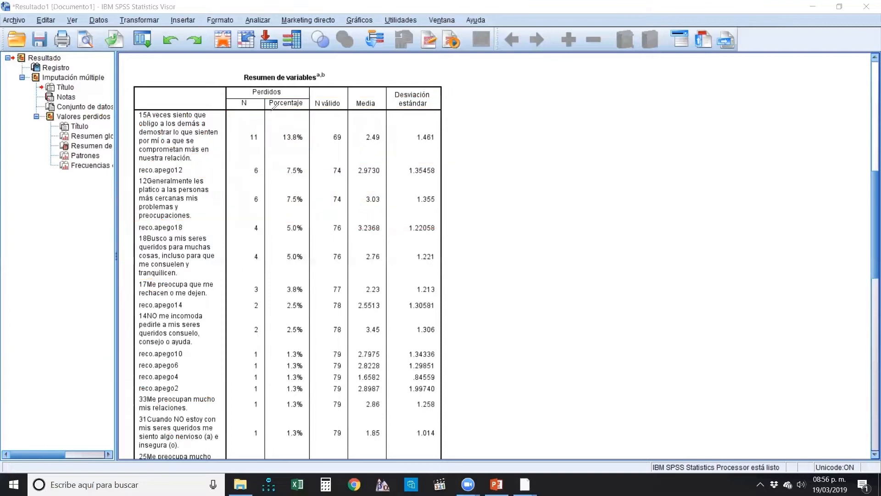
{"action": "mouse_move", "coordinate": [237, 130]}
{"action": "left_mouse_down"}
{"action": "mouse_move", "coordinate": [252, 300]}
{"action": "mouse_move", "coordinate": [243, 423]}
{"action": "mouse_move", "coordinate": [266, 437]}
{"action": "mouse_move", "coordinate": [265, 354]}
{"action": "mouse_move", "coordinate": [290, 106]}
{"action": "mouse_move", "coordinate": [253, 105]}
{"action": "left_mouse_up"}
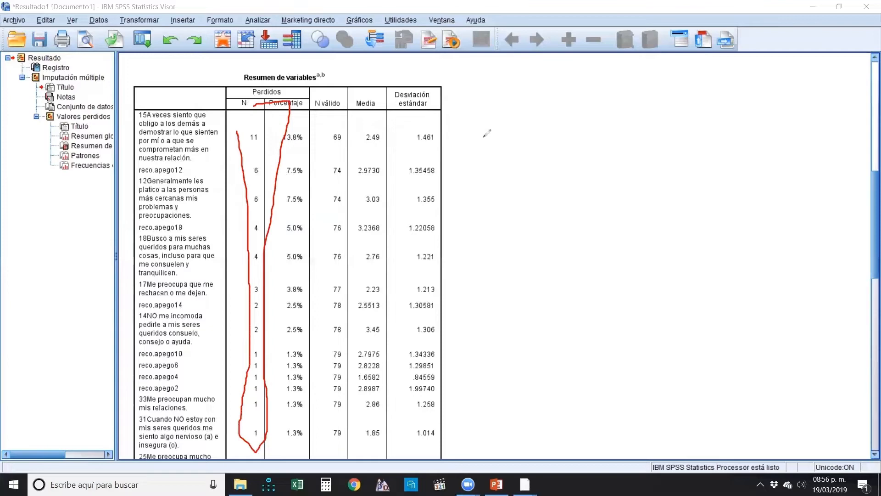
{"action": "key", "text": "ctrl+z"}
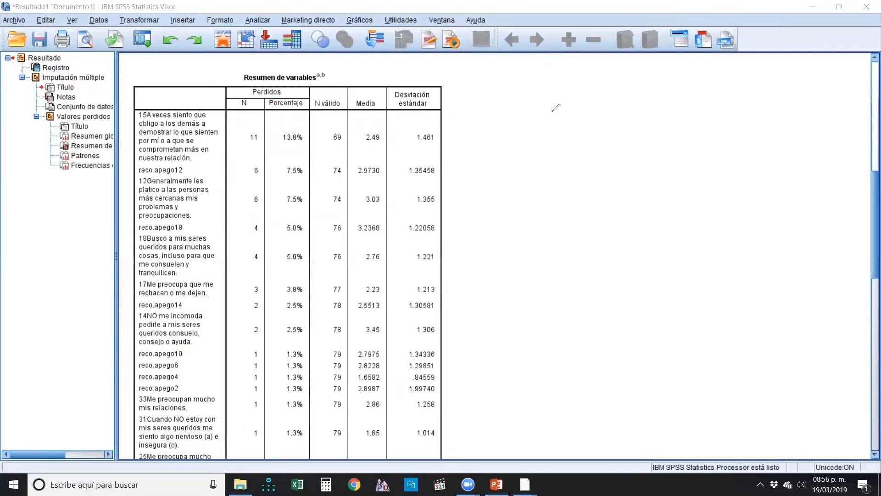
- Examine the Patrones de valor perdido chart, comparing the missing cells of apego15 and neighbouring variables with the complete variables
{"action": "scroll", "coordinate": [395, 179], "scroll_direction": "down", "scroll_amount": 15}
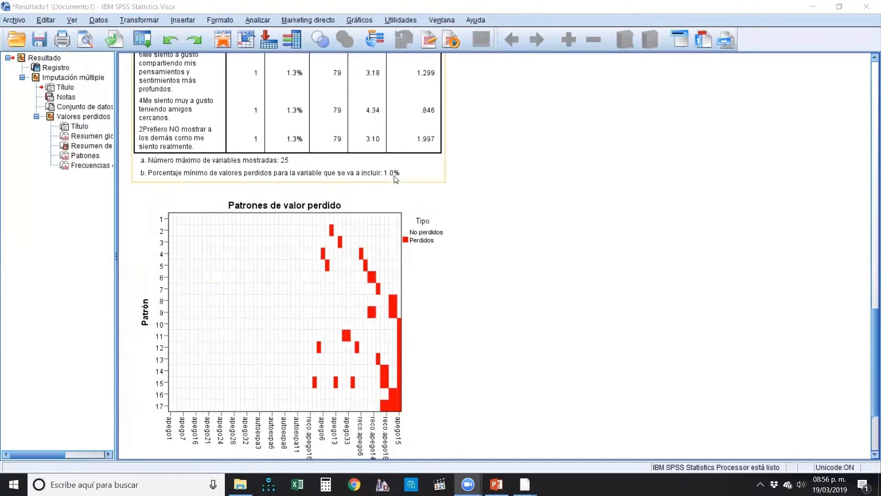
{"action": "scroll", "coordinate": [395, 179], "scroll_direction": "down", "scroll_amount": 2}
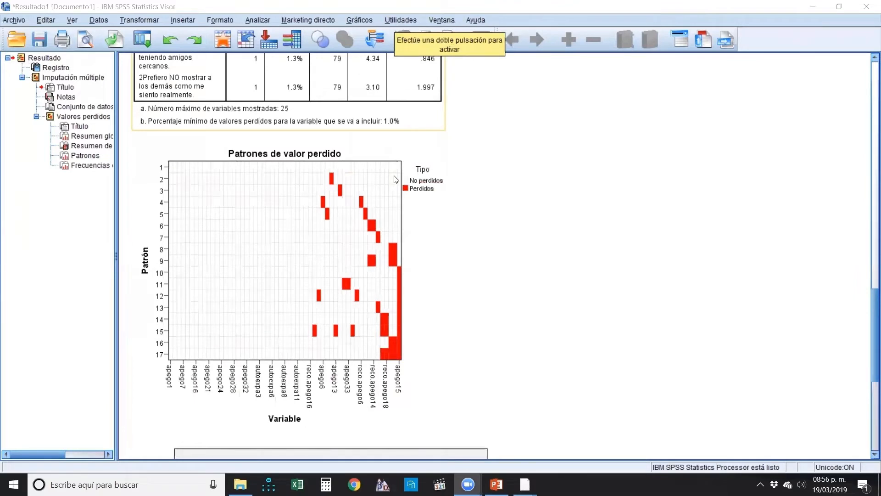
{"action": "left_click", "coordinate": [354, 205]}
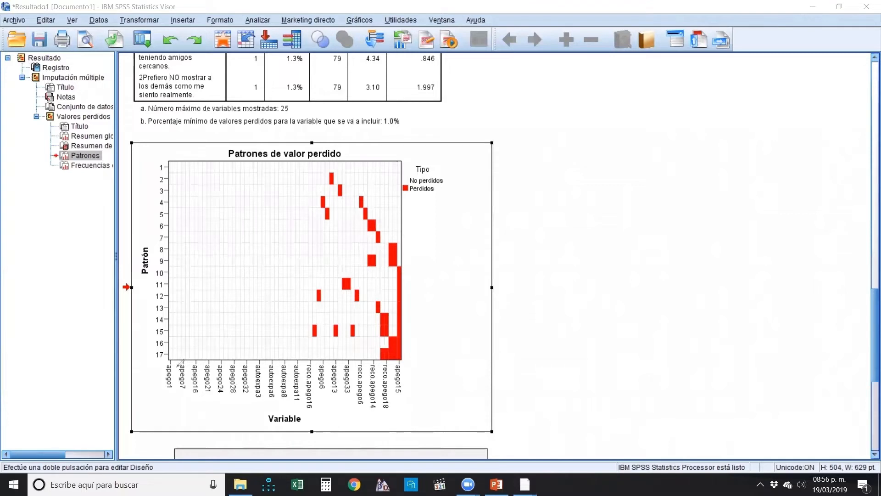
{"action": "left_click_drag", "start_coordinate": [170, 404], "coordinate": [400, 413]}
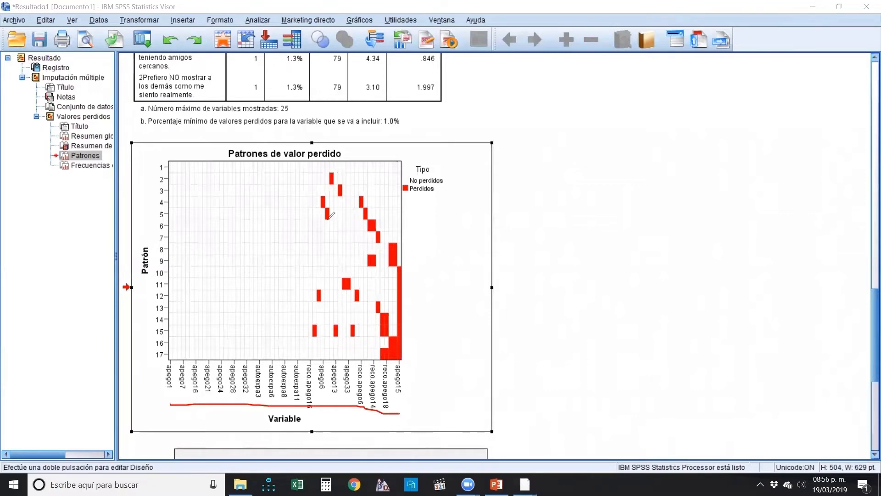
{"action": "mouse_move", "coordinate": [392, 270]}
{"action": "left_mouse_down"}
{"action": "mouse_move", "coordinate": [412, 388]}
{"action": "mouse_move", "coordinate": [406, 252]}
{"action": "mouse_move", "coordinate": [395, 276]}
{"action": "mouse_move", "coordinate": [396, 391]}
{"action": "left_mouse_up"}
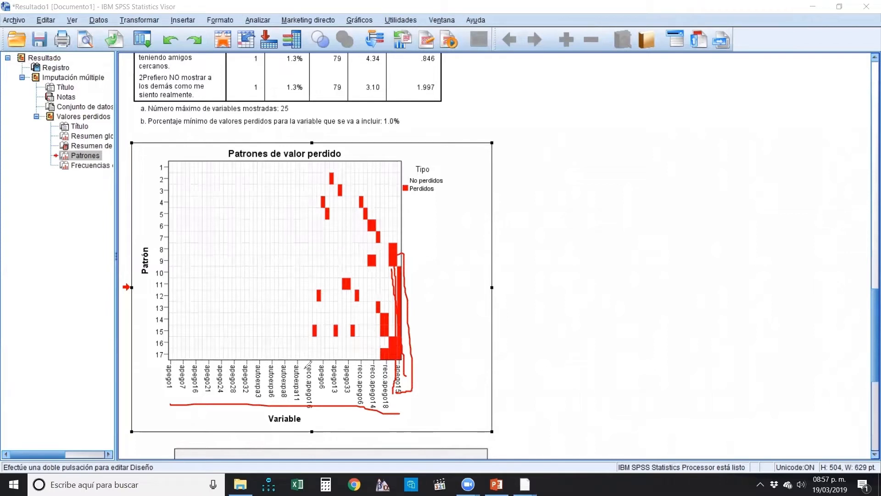
{"action": "mouse_move", "coordinate": [310, 363]}
{"action": "left_mouse_down"}
{"action": "mouse_move", "coordinate": [291, 285]}
{"action": "mouse_move", "coordinate": [263, 223]}
{"action": "left_mouse_up"}
{"action": "mouse_move", "coordinate": [166, 223]}
{"action": "left_mouse_down"}
{"action": "mouse_move", "coordinate": [219, 404]}
{"action": "mouse_move", "coordinate": [308, 304]}
{"action": "mouse_move", "coordinate": [193, 233]}
{"action": "mouse_move", "coordinate": [124, 327]}
{"action": "mouse_move", "coordinate": [138, 362]}
{"action": "left_mouse_up"}
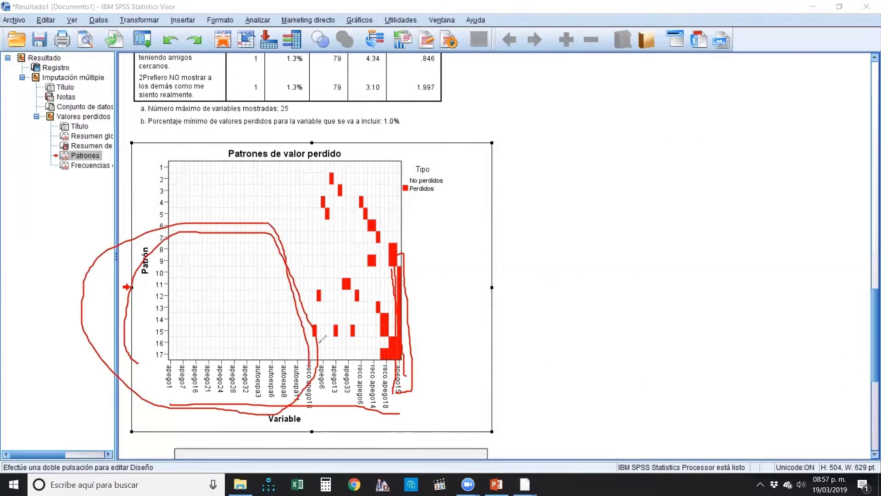
{"action": "mouse_move", "coordinate": [313, 355]}
{"action": "left_mouse_down"}
{"action": "mouse_move", "coordinate": [399, 412]}
{"action": "mouse_move", "coordinate": [428, 402]}
{"action": "left_mouse_up"}
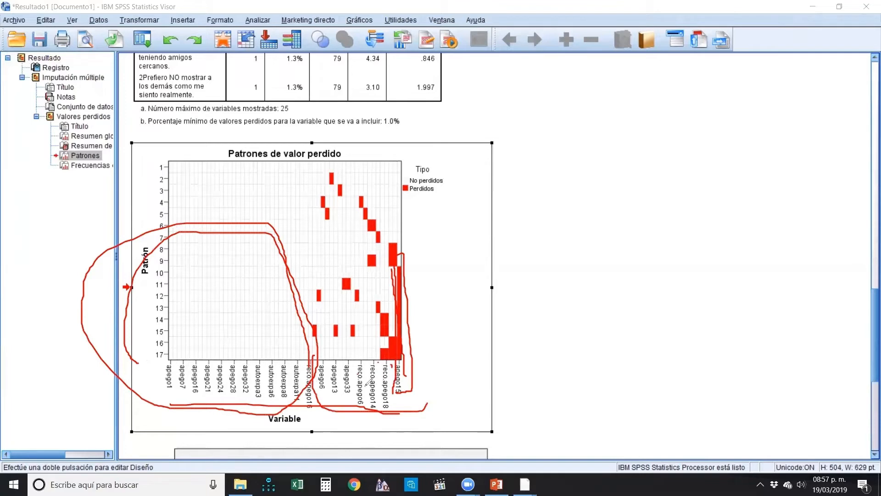
{"action": "mouse_move", "coordinate": [341, 358]}
{"action": "left_mouse_down"}
{"action": "mouse_move", "coordinate": [347, 381]}
{"action": "mouse_move", "coordinate": [393, 413]}
{"action": "left_mouse_up"}
{"action": "mouse_move", "coordinate": [308, 402]}
{"action": "left_mouse_down"}
{"action": "mouse_move", "coordinate": [381, 416]}
{"action": "mouse_move", "coordinate": [339, 337]}
{"action": "mouse_move", "coordinate": [266, 357]}
{"action": "left_mouse_up"}
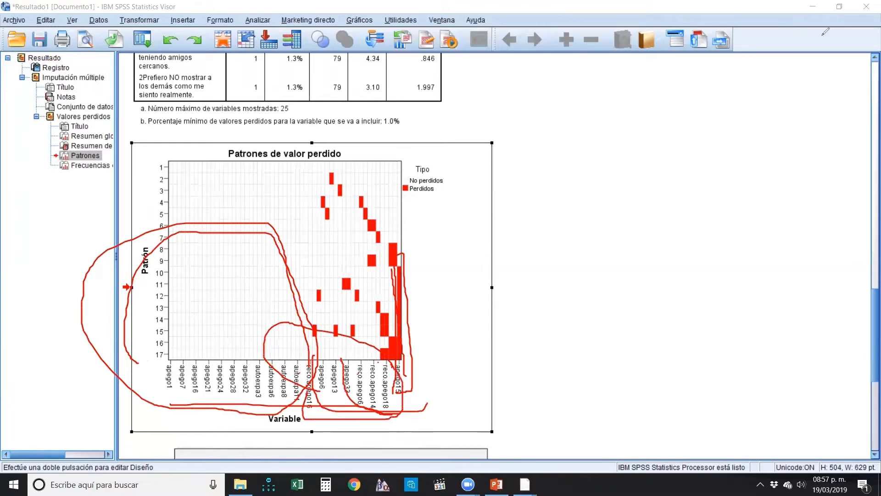
{"action": "left_click", "coordinate": [611, 101]}
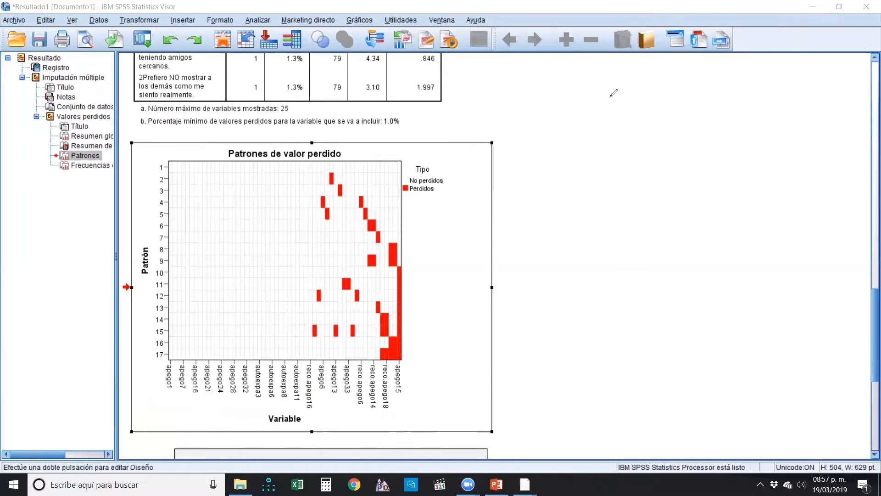
- Skim the pattern frequency chart, the overall missing-value summary and the variable summary table in the output
{"action": "scroll", "coordinate": [359, 174], "scroll_direction": "down", "scroll_amount": 5}
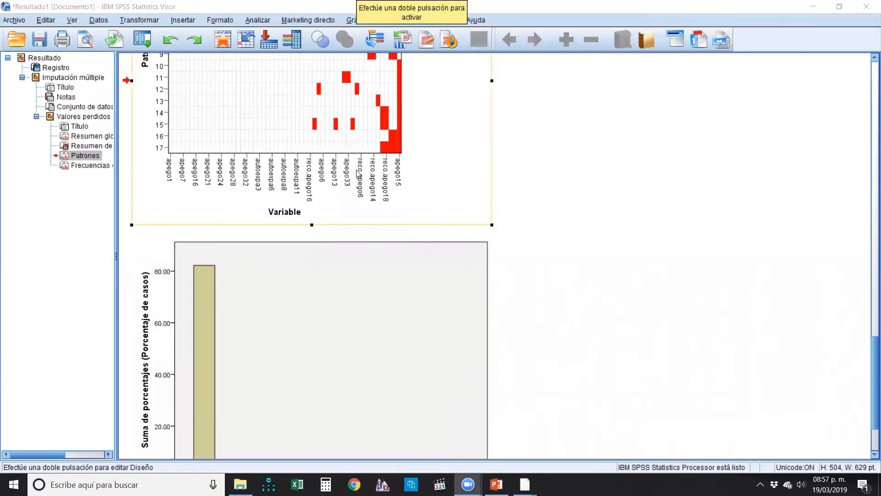
{"action": "scroll", "coordinate": [358, 174], "scroll_direction": "down", "scroll_amount": 15}
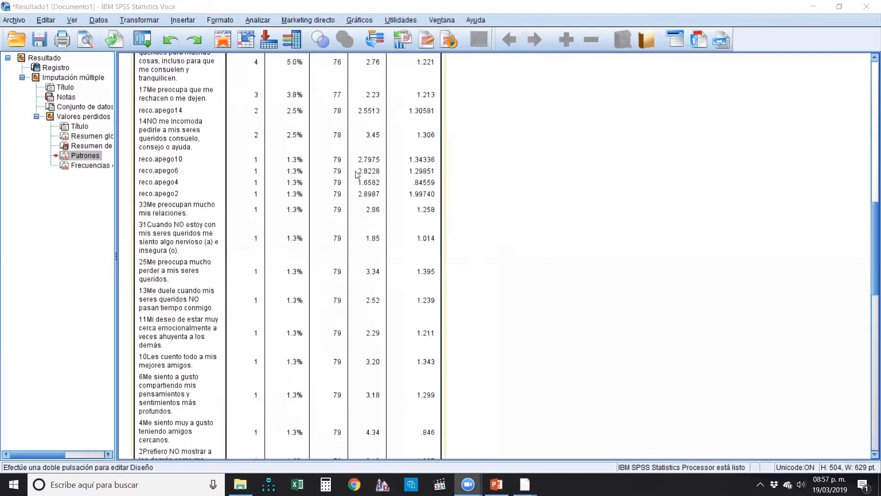
{"action": "scroll", "coordinate": [359, 173], "scroll_direction": "up", "scroll_amount": 15}
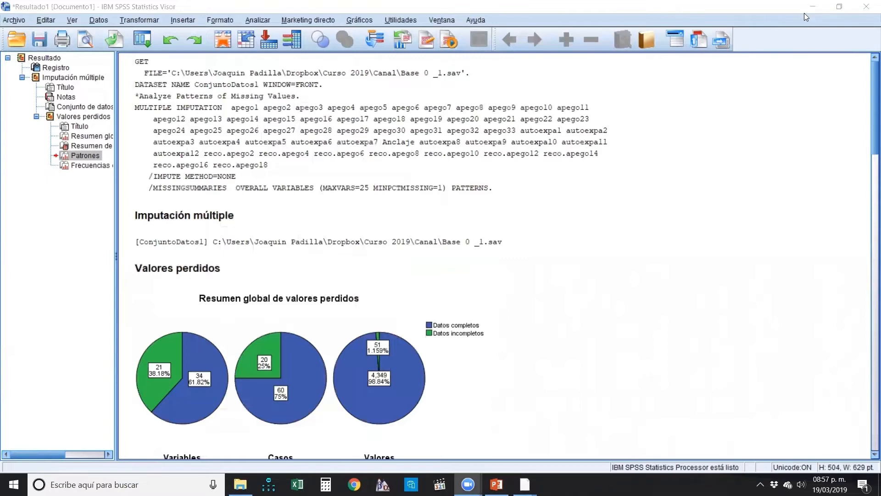
{"action": "scroll", "coordinate": [303, 252], "scroll_direction": "down", "scroll_amount": 15}
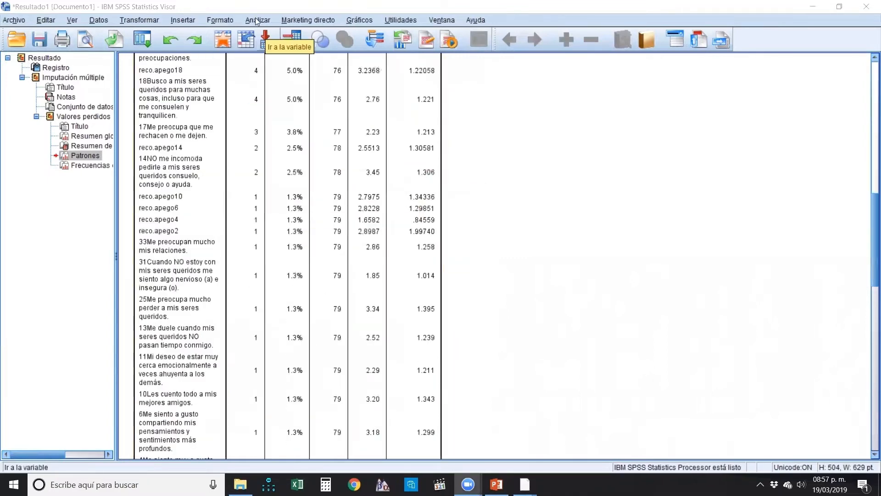
{"action": "left_click", "coordinate": [250, 20]}
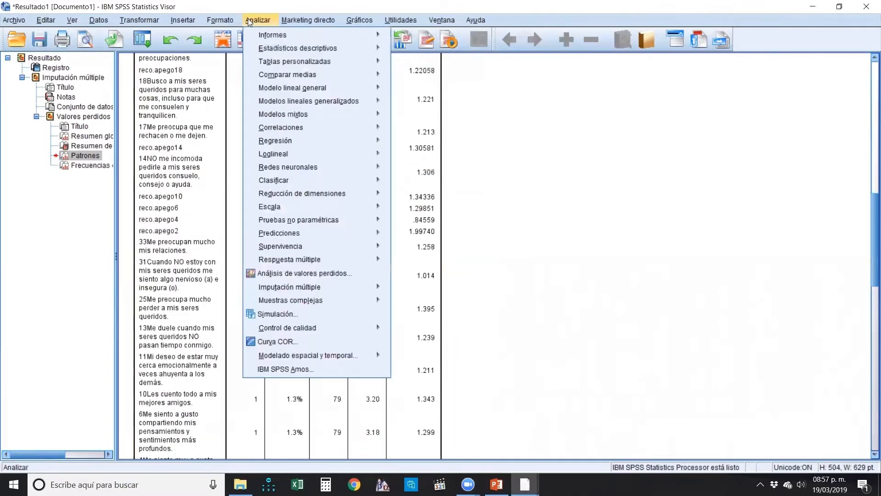
{"action": "left_click", "coordinate": [498, 296]}
- Switch to the data editor of Base 0 _1.sav and inspect the empty reco.apego18 cells in cases 1 to 4
{"action": "mouse_move", "coordinate": [524, 484]}
{"action": "left_click", "coordinate": [558, 426]}
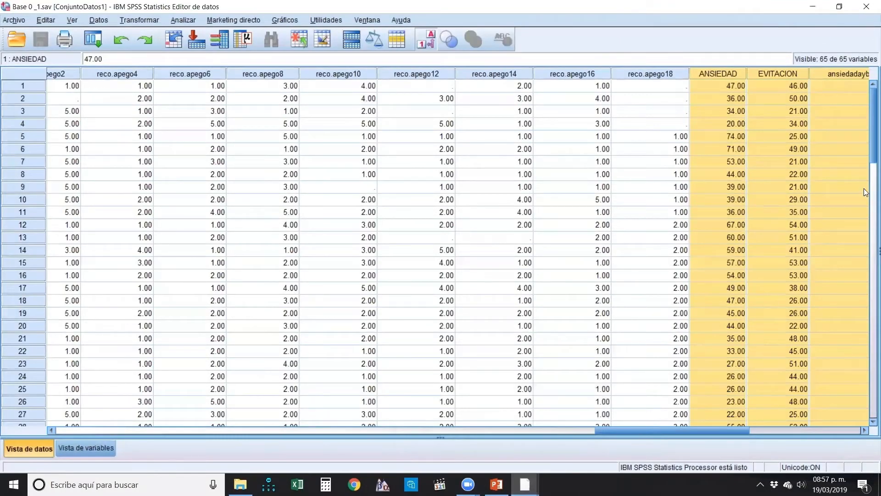
{"action": "left_click", "coordinate": [776, 202]}
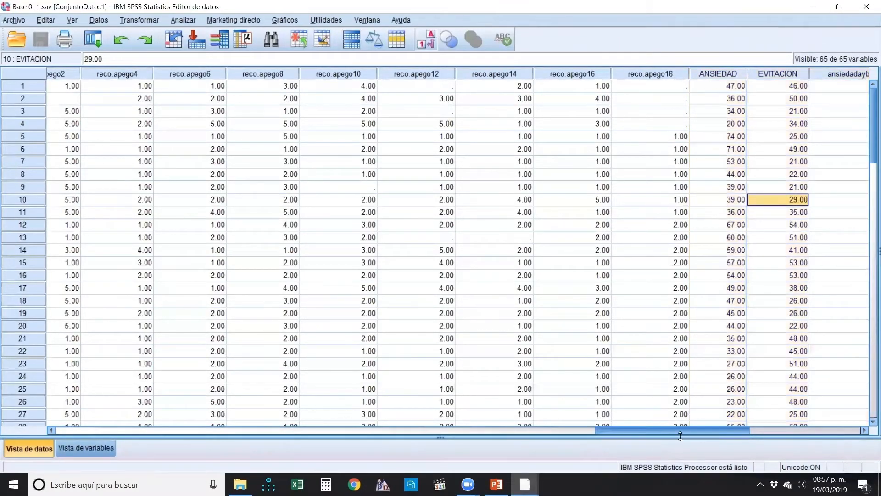
{"action": "left_click_drag", "start_coordinate": [689, 428], "coordinate": [712, 422]}
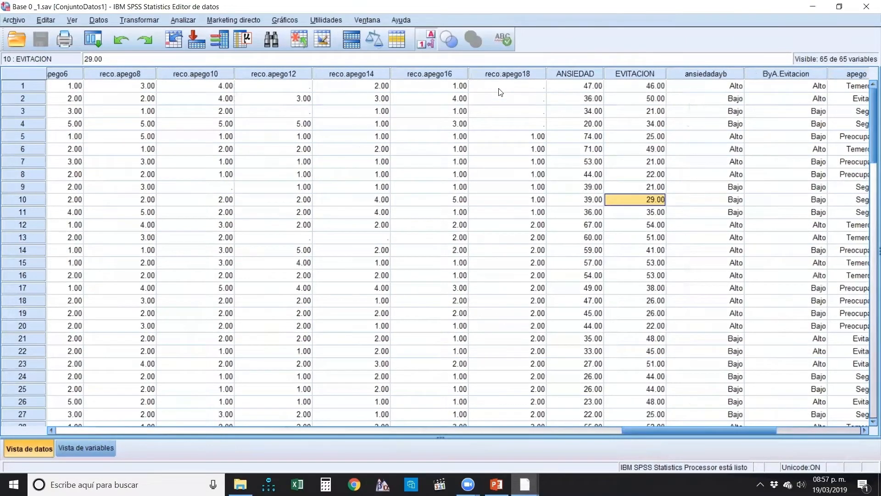
{"action": "left_click", "coordinate": [493, 77]}
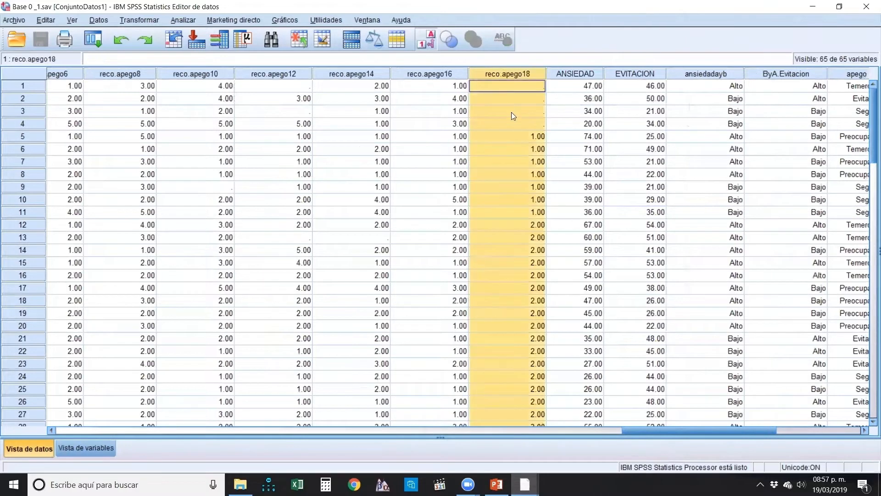
{"action": "left_click", "coordinate": [518, 83]}
{"action": "left_click", "coordinate": [517, 125]}
{"action": "left_click_drag", "start_coordinate": [517, 85], "coordinate": [514, 125]}
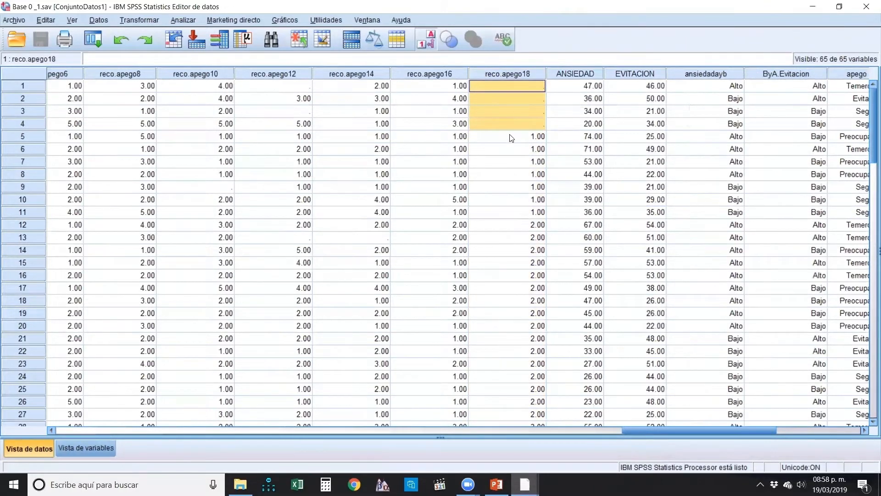
- Inspect the empty cells of reco.apego12, reco.apego14 and reco.apego10 in the upper data rows, including case 13
{"action": "left_click", "coordinate": [291, 88]}
{"action": "left_click", "coordinate": [294, 110]}
{"action": "left_click", "coordinate": [301, 235]}
{"action": "left_click", "coordinate": [372, 248]}
{"action": "left_click", "coordinate": [365, 237]}
{"action": "left_click", "coordinate": [226, 189]}
{"action": "left_click_drag", "start_coordinate": [305, 237], "coordinate": [332, 237]}
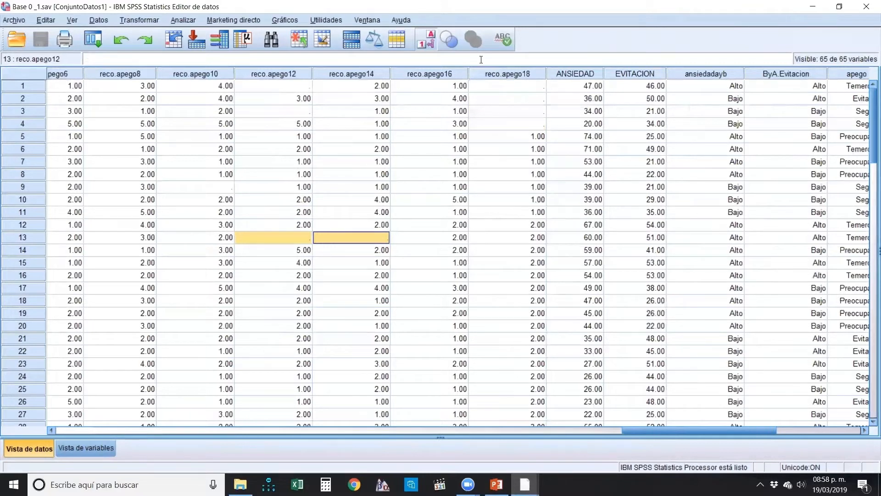
- Insert a new variable immediately before reco.apego16
{"action": "left_click", "coordinate": [443, 76]}
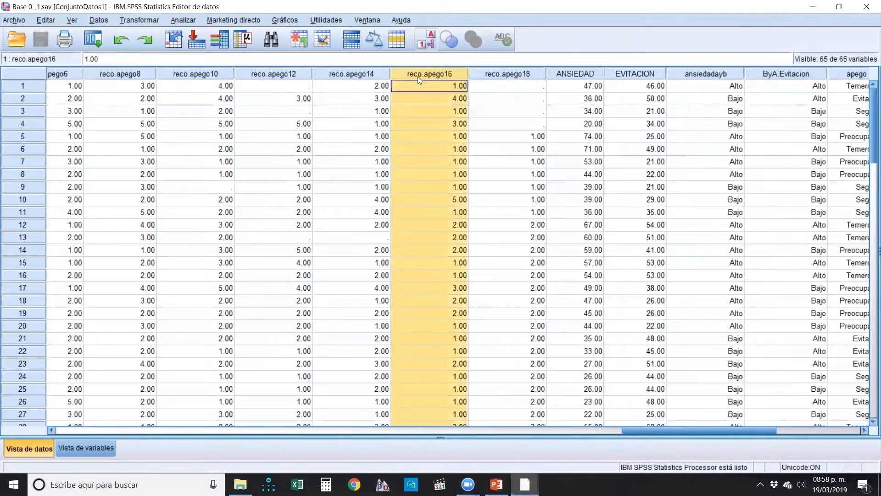
{"action": "right_click", "coordinate": [444, 71]}
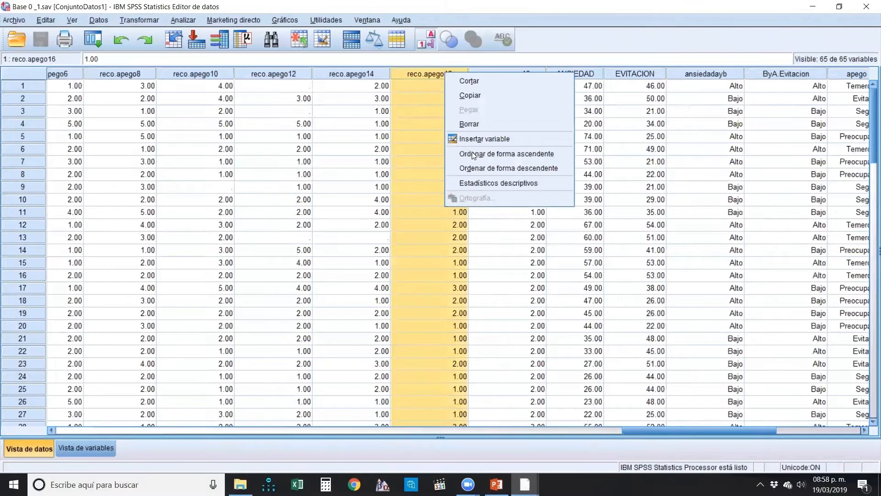
{"action": "left_click", "coordinate": [477, 139]}
- Copy the complete reco.apego16 column and paste its values into the newly inserted variable
{"action": "right_click", "coordinate": [491, 73]}
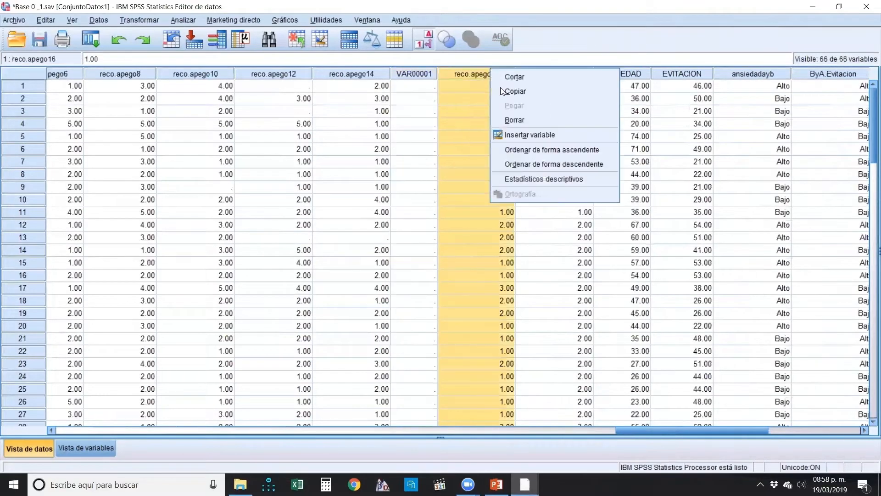
{"action": "left_click", "coordinate": [543, 92]}
{"action": "left_click", "coordinate": [427, 73]}
{"action": "right_click", "coordinate": [427, 74]}
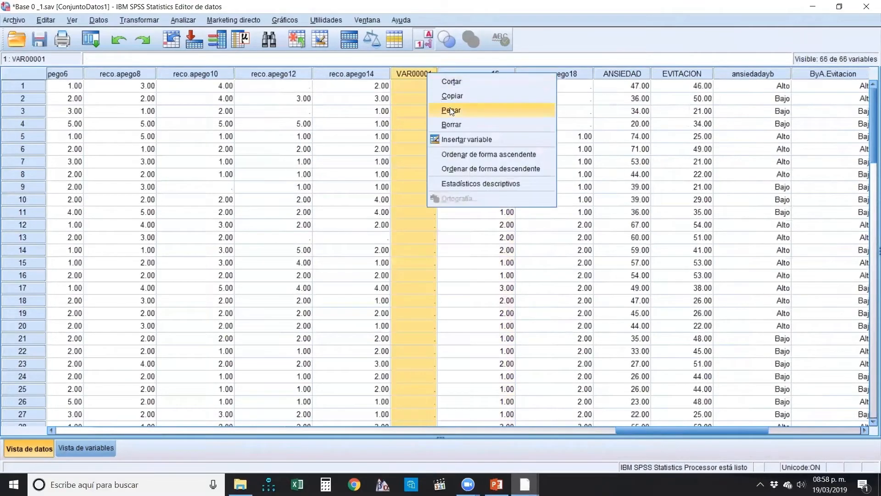
{"action": "left_click", "coordinate": [455, 111]}
{"action": "left_click", "coordinate": [492, 152]}
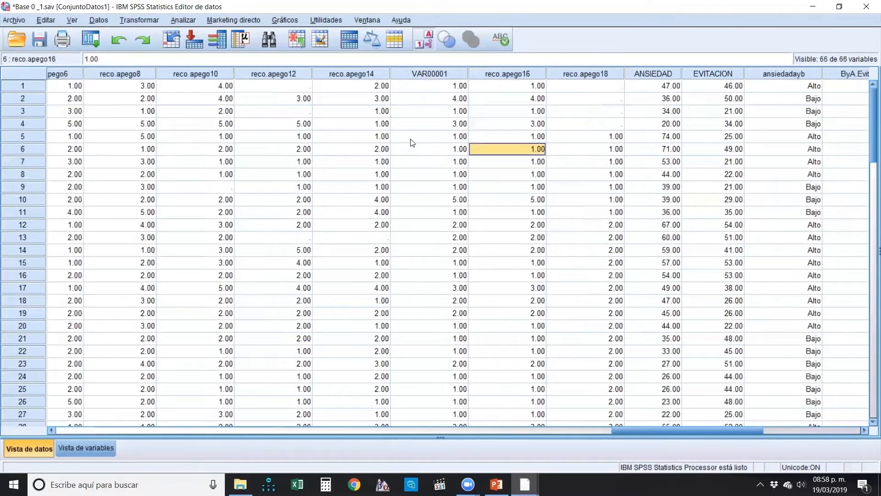
- Compare the VAR00001 column with the empty reco.apego18 cells in the first four cases
{"action": "left_click", "coordinate": [556, 163]}
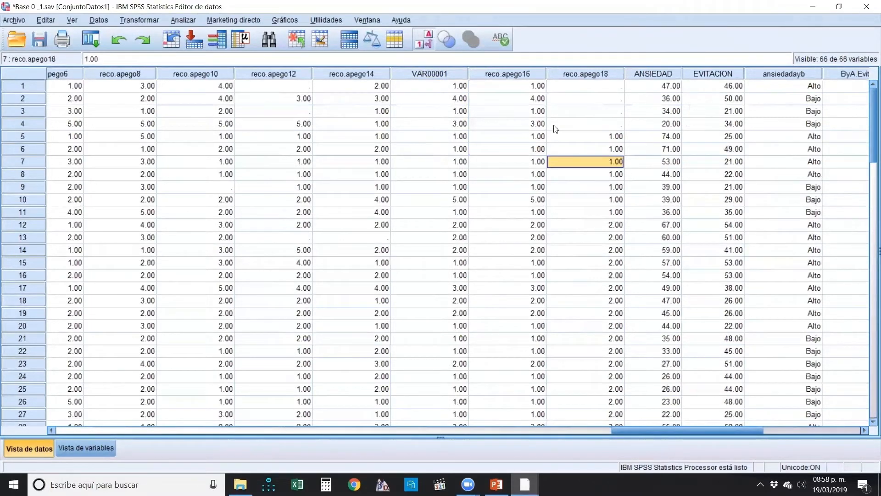
{"action": "left_click", "coordinate": [445, 74]}
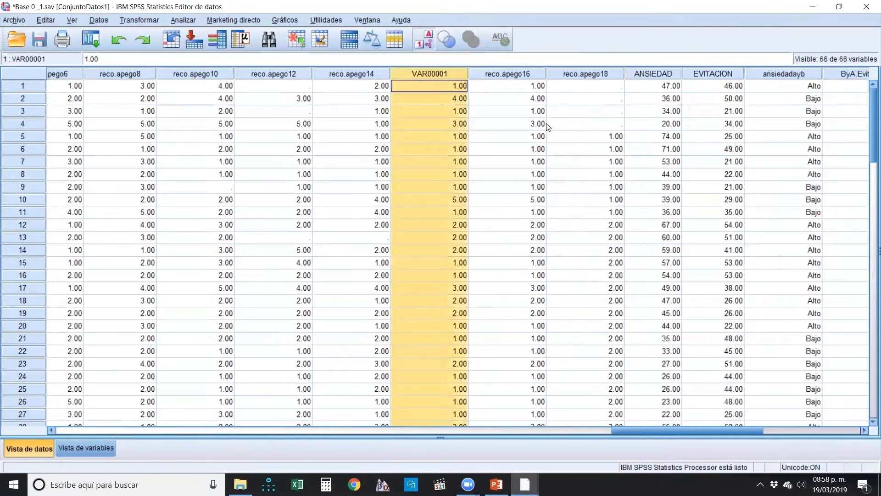
{"action": "left_click", "coordinate": [454, 124]}
{"action": "left_click_drag", "start_coordinate": [581, 87], "coordinate": [574, 122]}
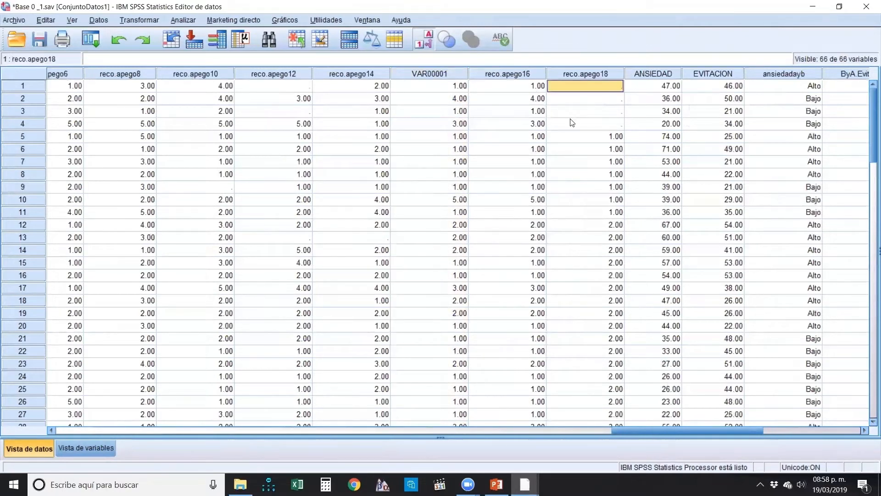
- Clear the VAR00001 values of the first four cases and compare the emptied cells with the same cases of reco.apego16
{"action": "left_click_drag", "start_coordinate": [457, 91], "coordinate": [449, 130]}
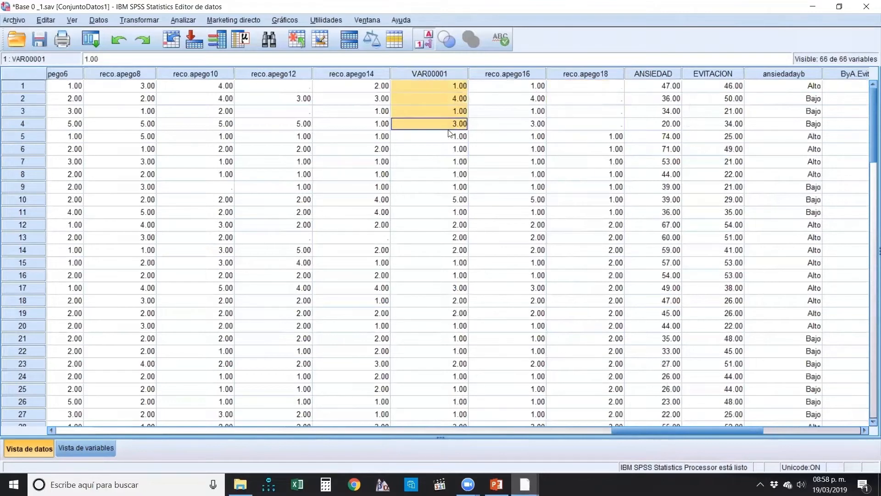
{"action": "key", "text": "Delete"}
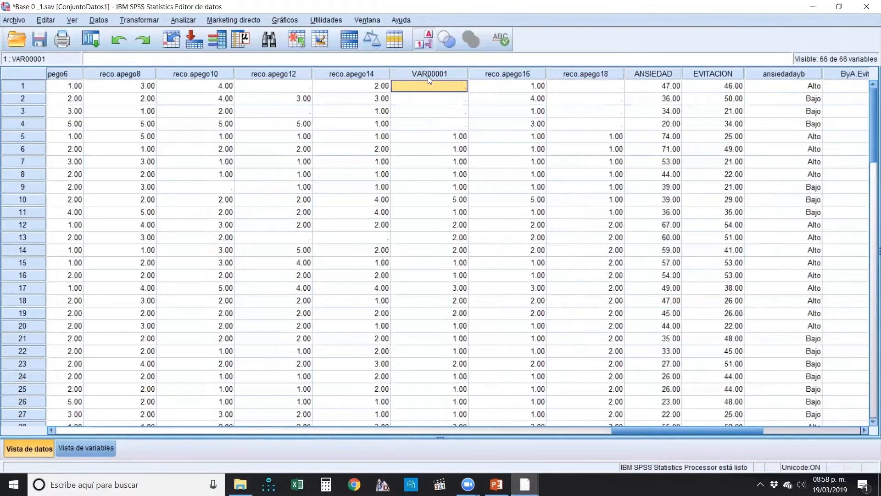
{"action": "left_click", "coordinate": [428, 78]}
{"action": "left_click", "coordinate": [445, 134]}
{"action": "left_click_drag", "start_coordinate": [451, 85], "coordinate": [445, 124]}
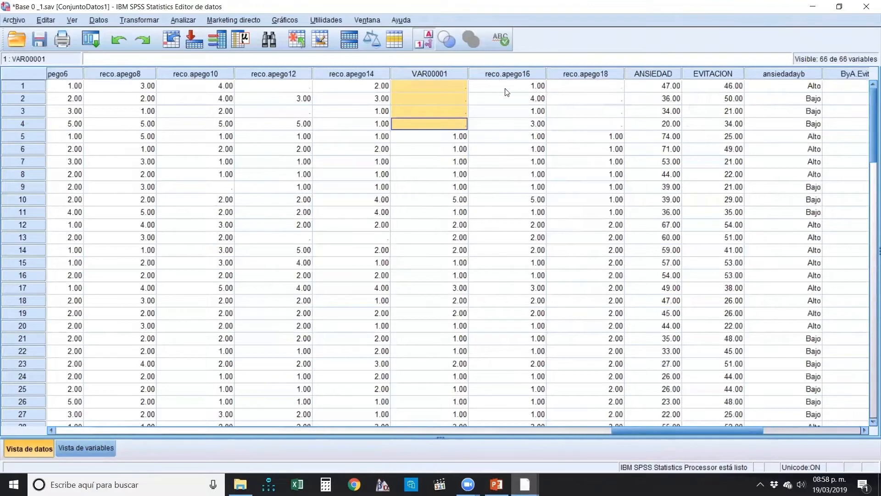
{"action": "left_click_drag", "start_coordinate": [504, 86], "coordinate": [506, 123]}
{"action": "left_click", "coordinate": [476, 178]}
{"action": "left_click", "coordinate": [442, 140]}
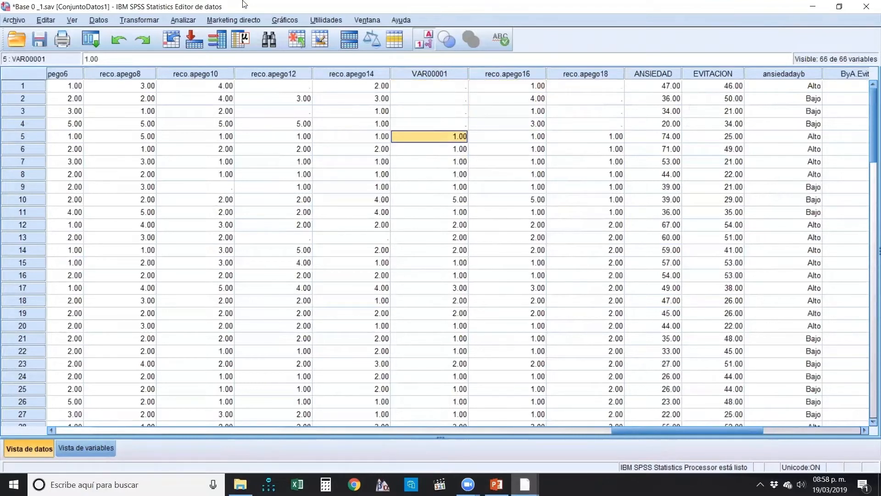
- Start a multiple imputation of missing data values and add VAR00001 to the model variables
{"action": "left_click", "coordinate": [183, 20]}
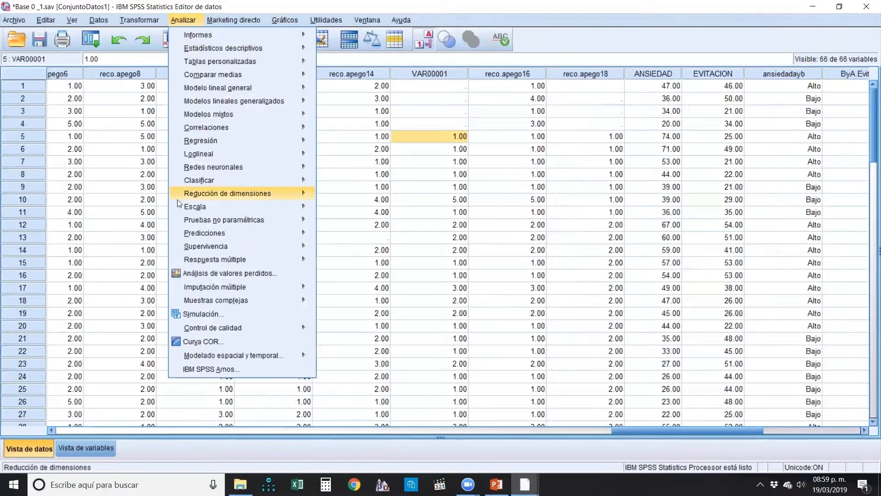
{"action": "mouse_move", "coordinate": [235, 288]}
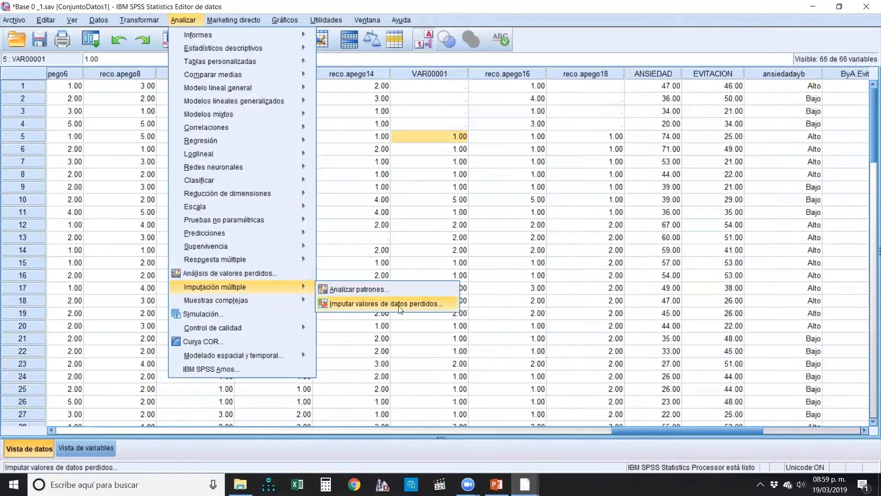
{"action": "left_click", "coordinate": [382, 304]}
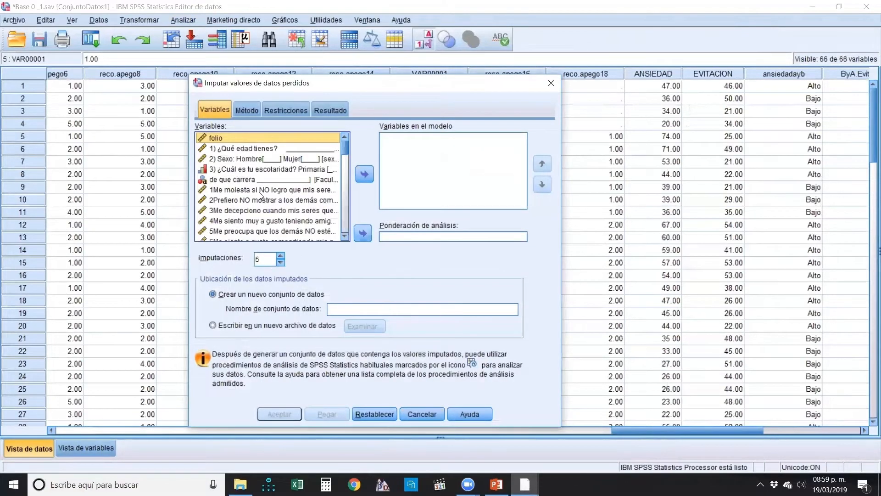
{"action": "scroll", "coordinate": [286, 212], "scroll_direction": "down", "scroll_amount": 15}
{"action": "scroll", "coordinate": [286, 212], "scroll_direction": "up", "scroll_amount": 3}
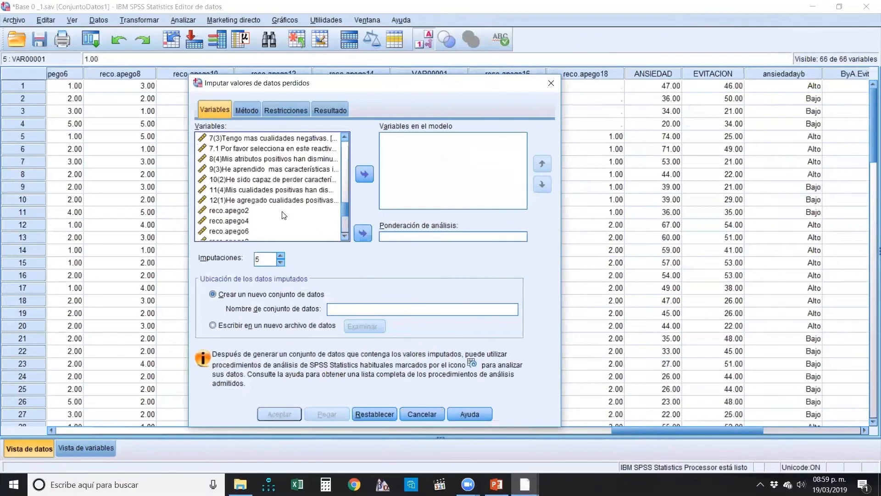
{"action": "scroll", "coordinate": [286, 210], "scroll_direction": "down", "scroll_amount": 3}
{"action": "left_click", "coordinate": [282, 188]}
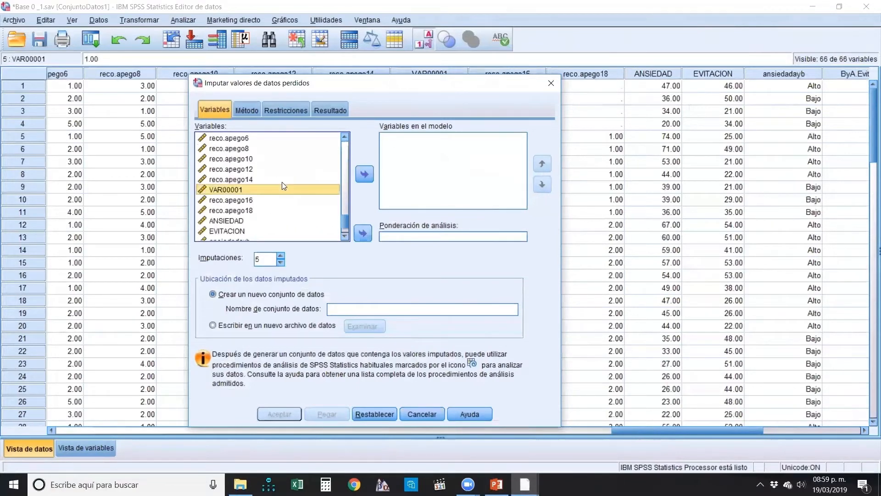
{"action": "left_click", "coordinate": [366, 175]}
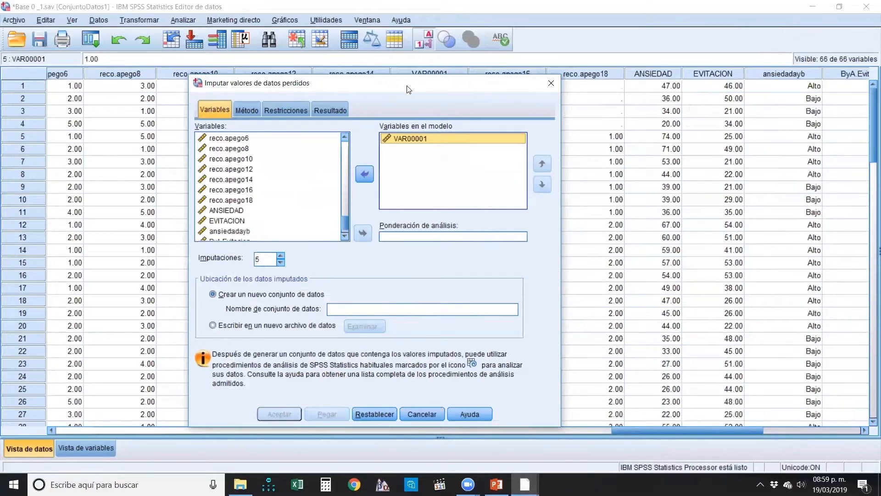
- Add the recoded items reco.apego2 through reco.apego18 to the imputation model
{"action": "left_click_drag", "start_coordinate": [409, 89], "coordinate": [299, 99]}
{"action": "left_click", "coordinate": [134, 201]}
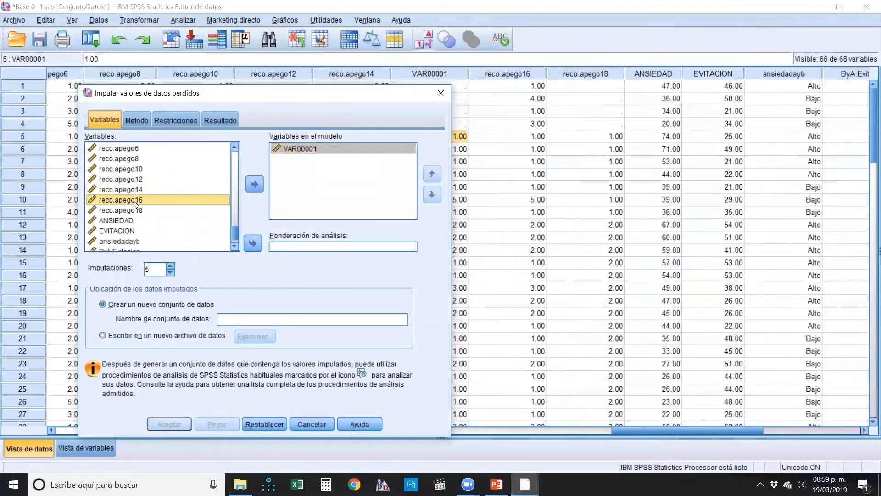
{"action": "scroll", "coordinate": [131, 179], "scroll_direction": "up", "scroll_amount": 1}
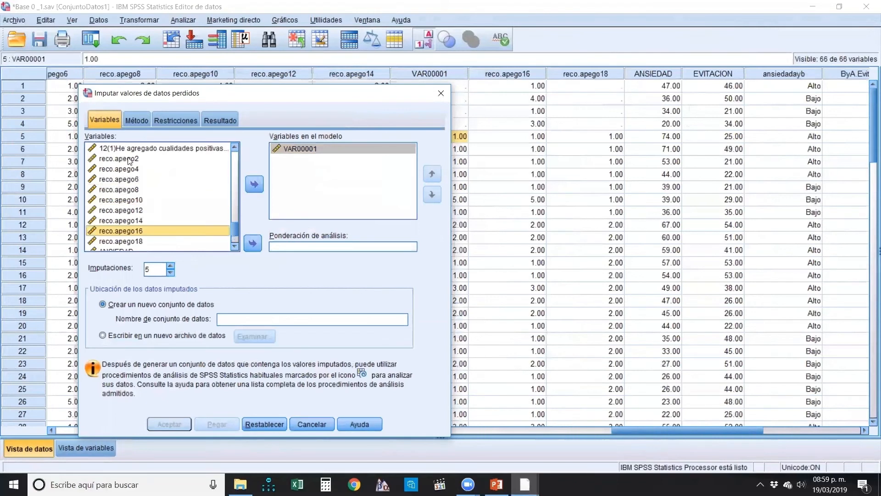
{"action": "left_click", "coordinate": [128, 158]}
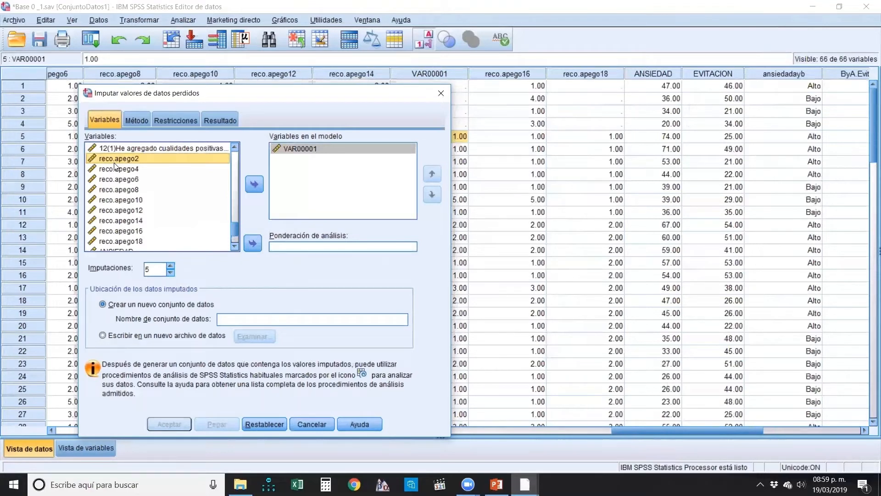
{"action": "left_click", "coordinate": [126, 241], "text": "shift"}
{"action": "left_click", "coordinate": [252, 185]}
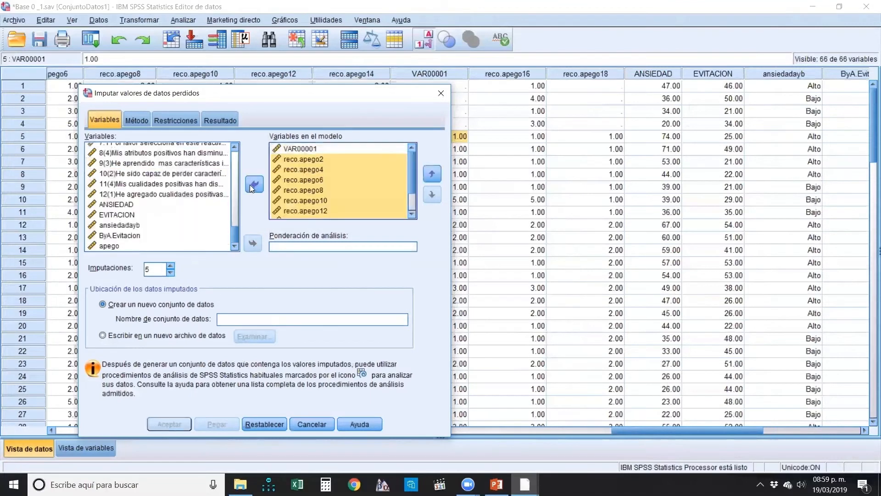
{"action": "scroll", "coordinate": [328, 198], "scroll_direction": "down", "scroll_amount": 1}
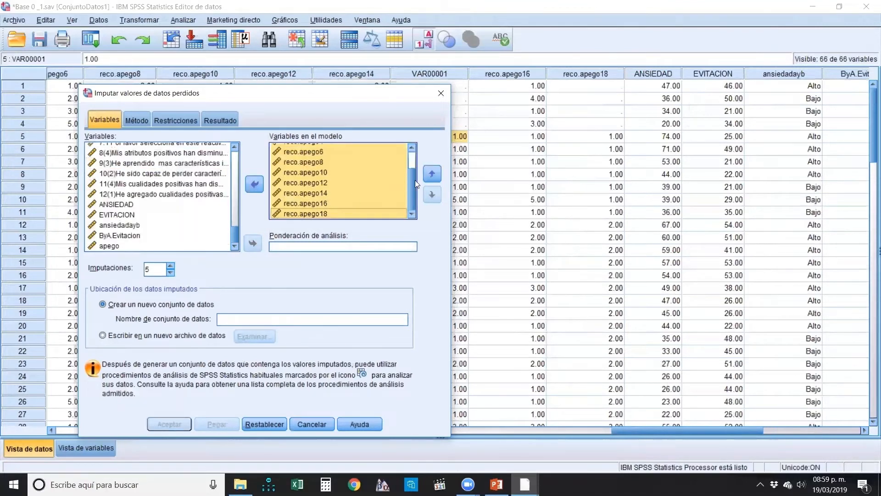
{"action": "scroll", "coordinate": [412, 183], "scroll_direction": "up", "scroll_amount": 1}
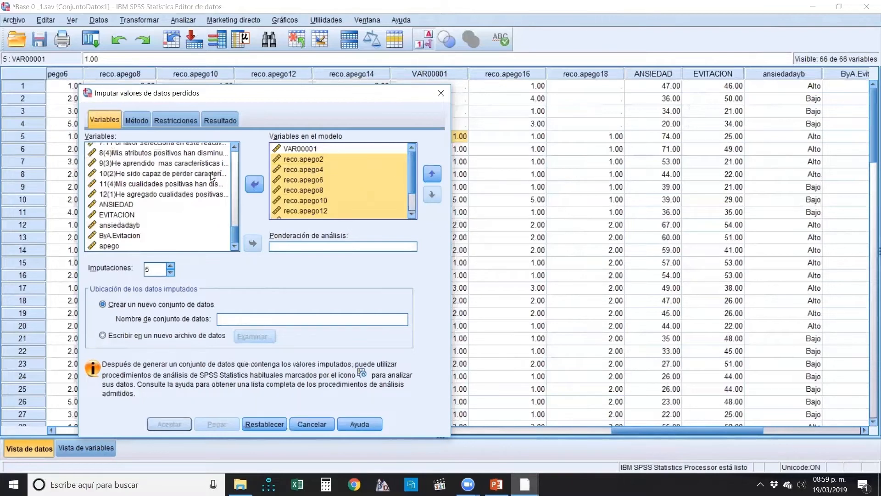
- Review the apego items still available in the source list against the variables already in the imputation model
{"action": "scroll", "coordinate": [132, 230], "scroll_direction": "up", "scroll_amount": 8}
{"action": "scroll", "coordinate": [131, 229], "scroll_direction": "up", "scroll_amount": 4}
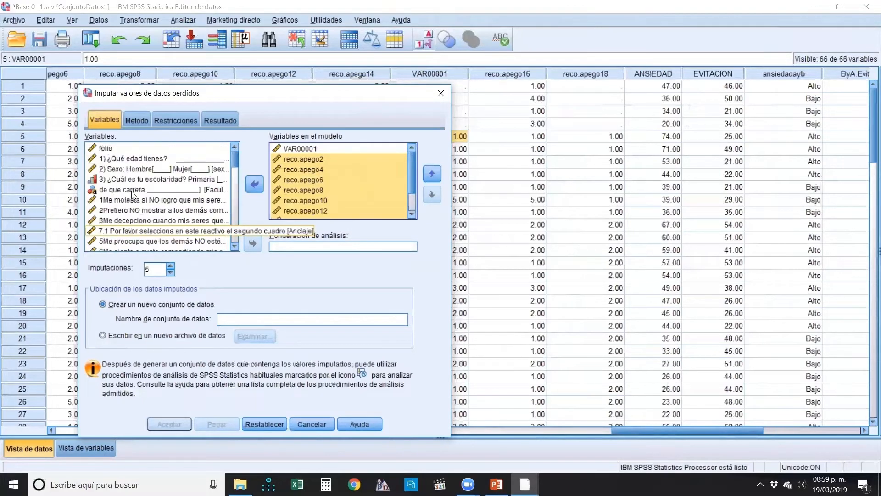
{"action": "right_click", "coordinate": [145, 208]}
{"action": "left_click", "coordinate": [145, 209]}
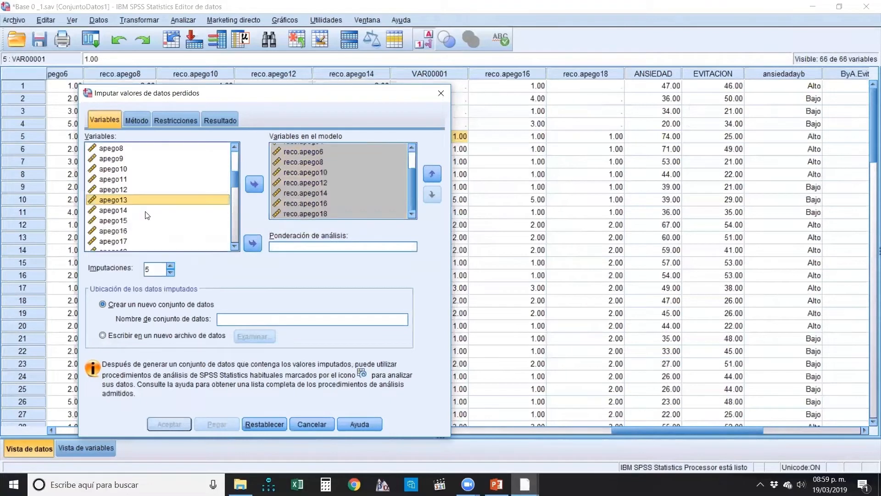
{"action": "scroll", "coordinate": [137, 223], "scroll_direction": "down", "scroll_amount": 2}
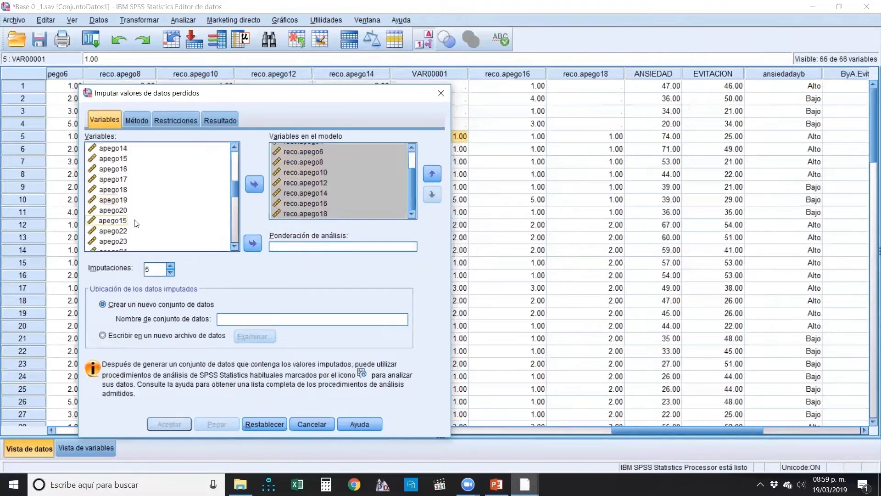
{"action": "scroll", "coordinate": [137, 224], "scroll_direction": "up", "scroll_amount": 2}
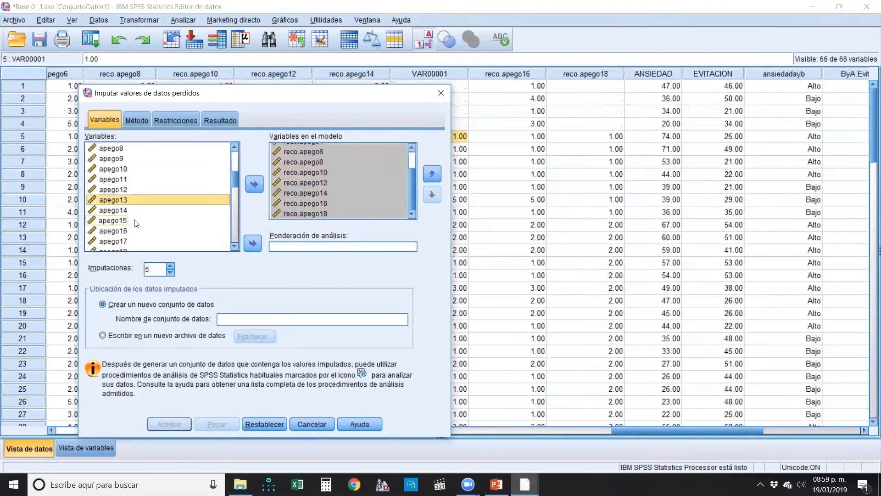
{"action": "scroll", "coordinate": [147, 203], "scroll_direction": "down", "scroll_amount": 1}
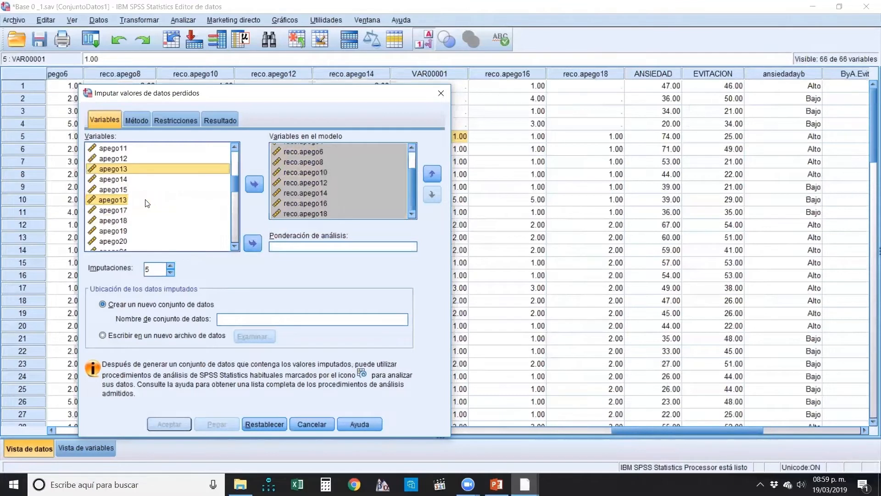
{"action": "left_click", "coordinate": [360, 189]}
{"action": "scroll", "coordinate": [358, 184], "scroll_direction": "up", "scroll_amount": 2}
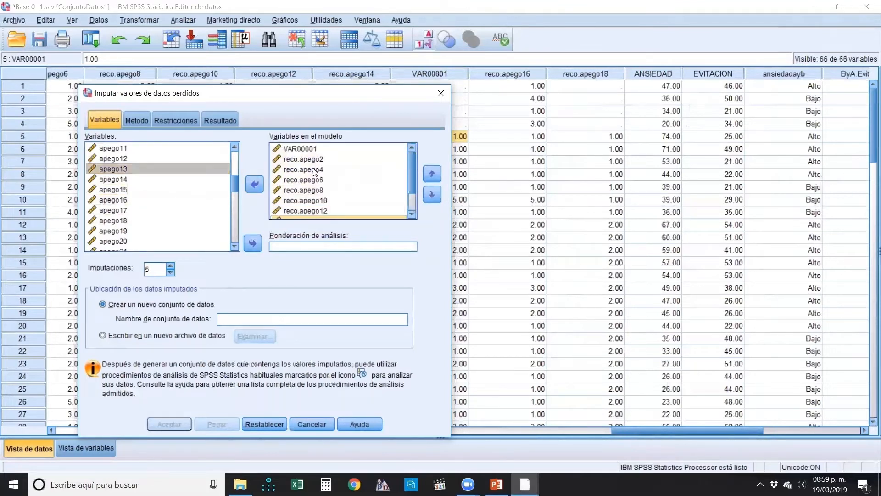
{"action": "scroll", "coordinate": [331, 172], "scroll_direction": "down", "scroll_amount": 1}
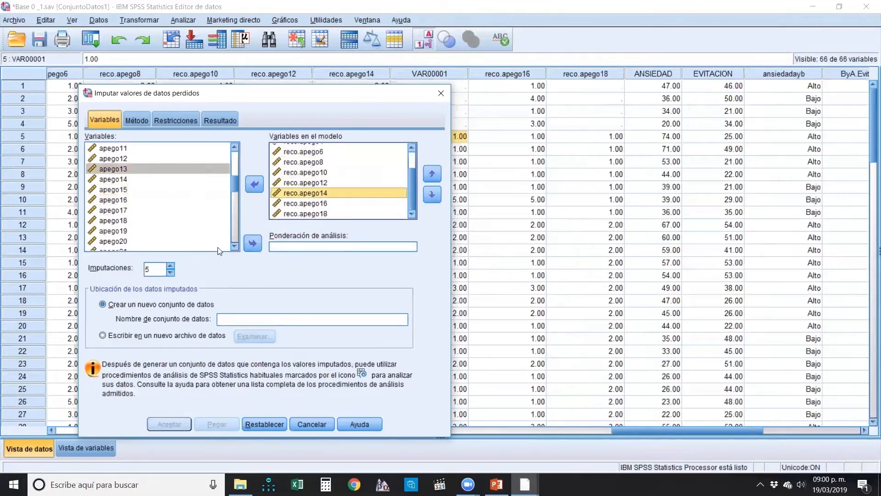
- Add the even-numbered items apego20, apego22, apego24, apego26, apego28, apego30 and apego32 to the imputation model
{"action": "scroll", "coordinate": [144, 225], "scroll_direction": "down", "scroll_amount": 2}
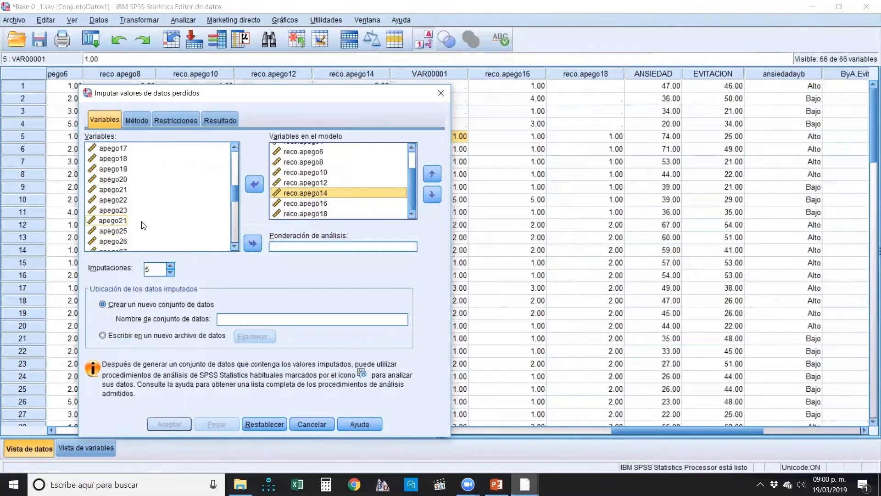
{"action": "left_click", "coordinate": [118, 180]}
{"action": "left_click", "coordinate": [118, 202], "text": "ctrl"}
{"action": "left_click", "coordinate": [118, 221], "text": "ctrl"}
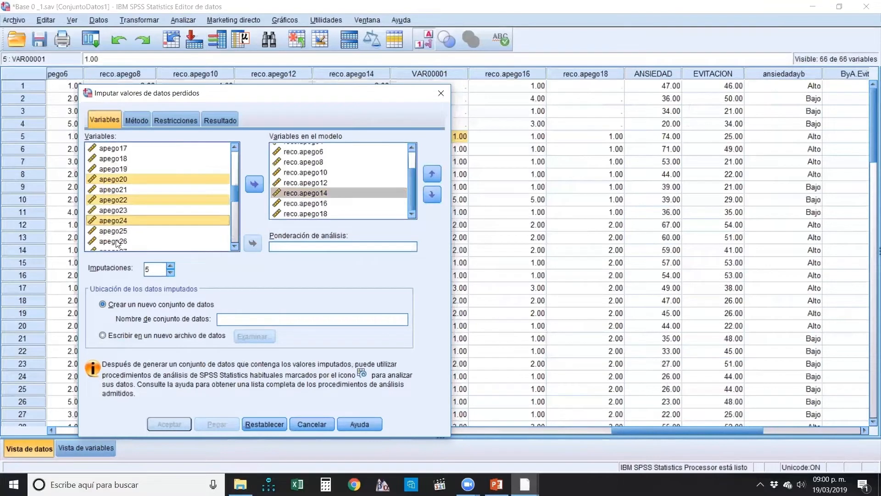
{"action": "left_click", "coordinate": [118, 242], "text": "ctrl"}
{"action": "scroll", "coordinate": [117, 236], "scroll_direction": "down", "scroll_amount": 2}
{"action": "left_click", "coordinate": [120, 200], "text": "ctrl"}
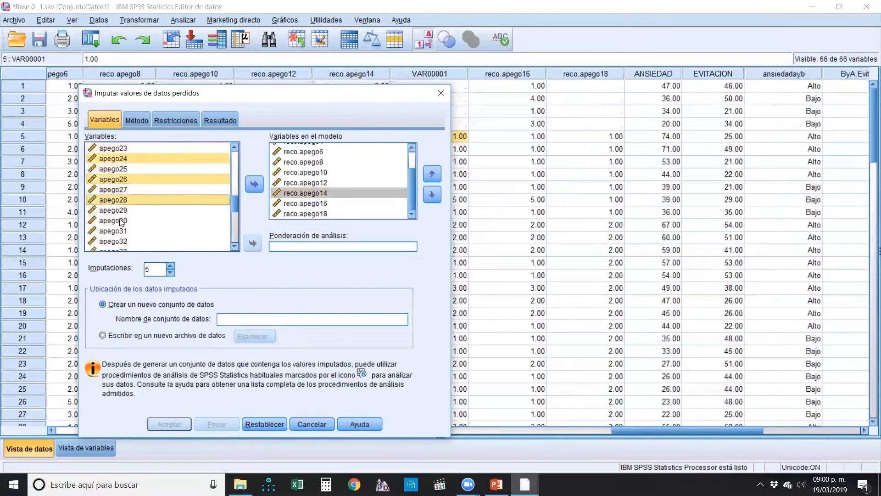
{"action": "left_click", "coordinate": [120, 221], "text": "ctrl"}
{"action": "scroll", "coordinate": [121, 216], "scroll_direction": "down", "scroll_amount": 2}
{"action": "left_click", "coordinate": [122, 179], "text": "ctrl"}
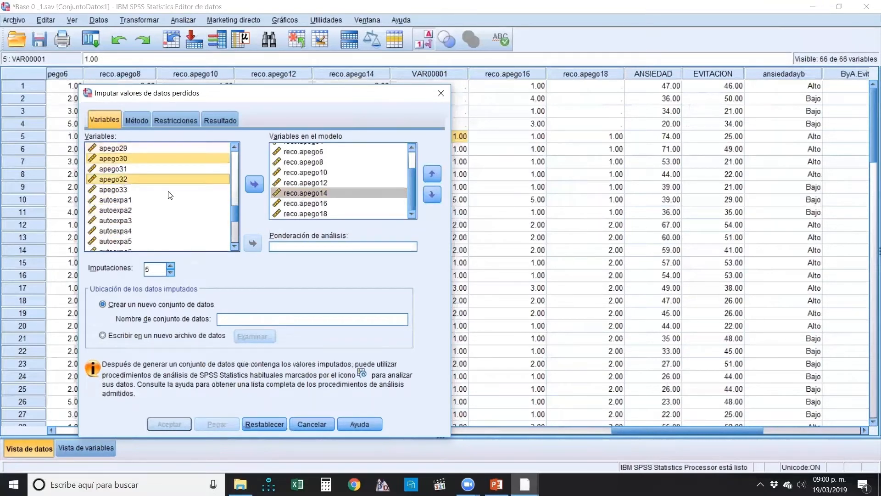
{"action": "left_click", "coordinate": [254, 184]}
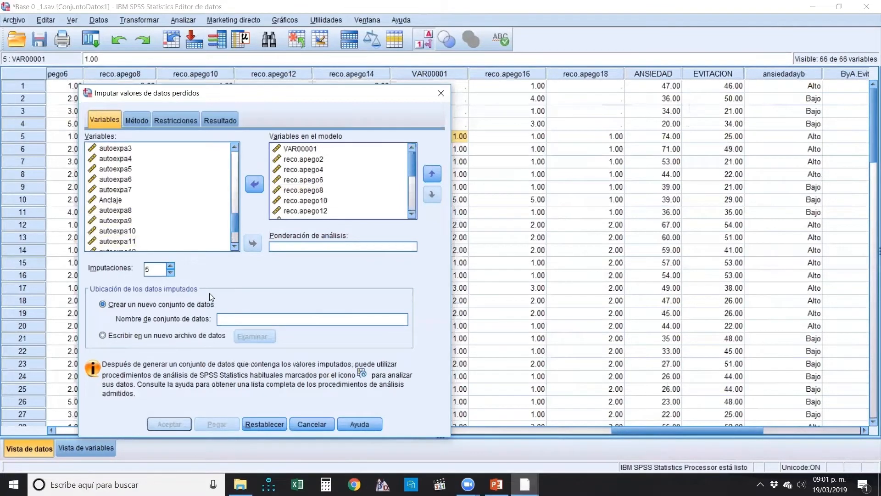
- Set the number of imputations to 1
{"action": "left_click", "coordinate": [171, 272]}
{"action": "left_click", "coordinate": [171, 272]}
{"action": "left_click", "coordinate": [171, 272]}
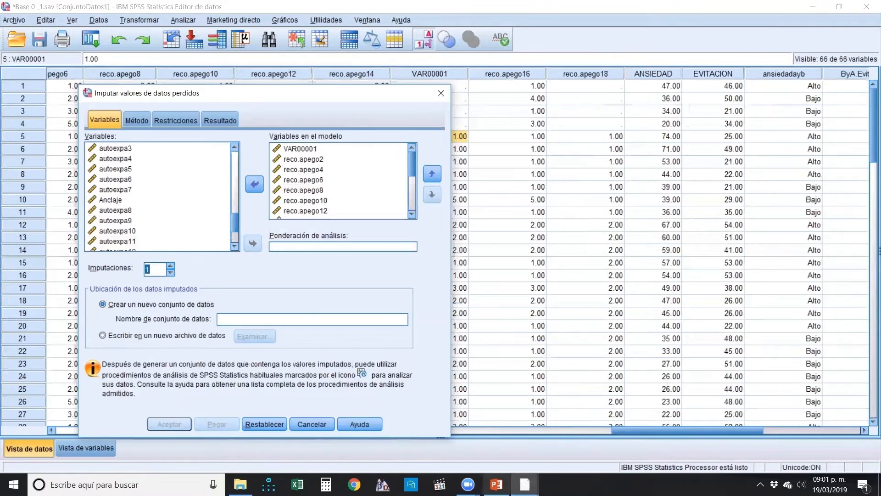
- Switch to PowerPoint and review the slide explaining linear/logistic regression and predictive mean imputation
{"action": "mouse_move", "coordinate": [496, 485]}
{"action": "left_click", "coordinate": [513, 441]}
{"action": "scroll", "coordinate": [403, 275], "scroll_direction": "up", "scroll_amount": 2}
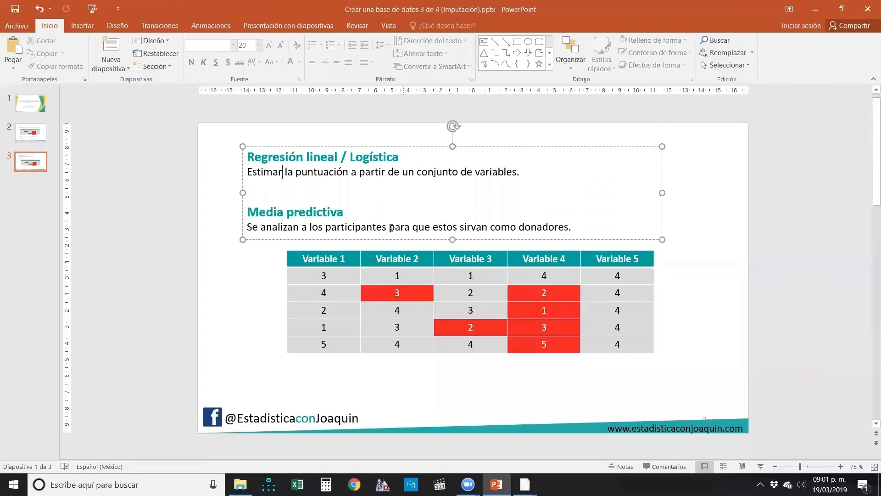
{"action": "scroll", "coordinate": [410, 366], "scroll_direction": "down", "scroll_amount": 2}
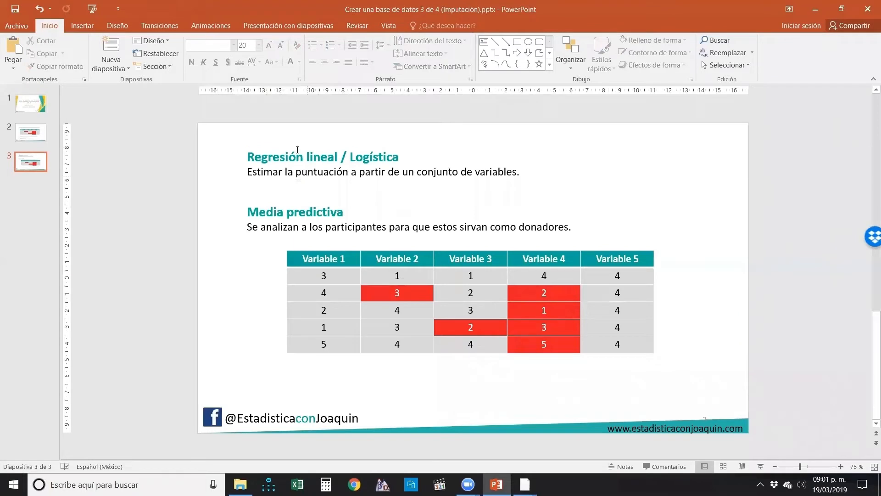
{"action": "left_click", "coordinate": [295, 170]}
{"action": "left_click_drag", "start_coordinate": [434, 167], "coordinate": [560, 177]}
{"action": "left_click", "coordinate": [527, 174]}
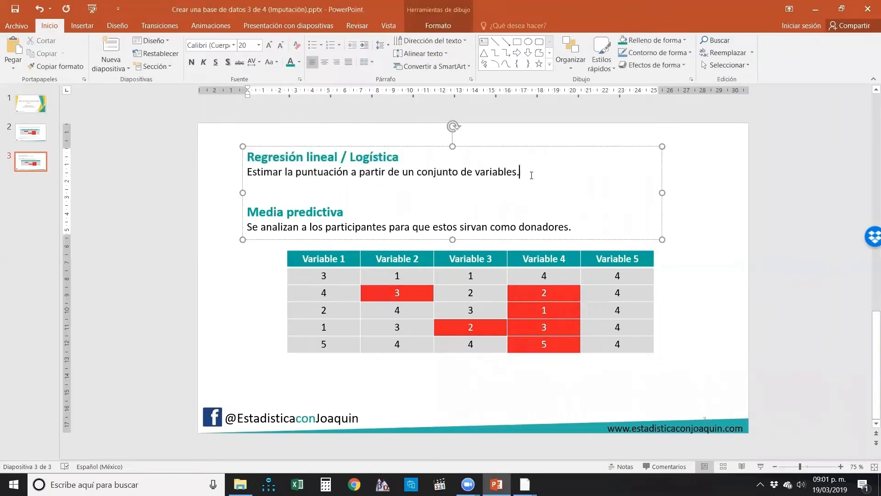
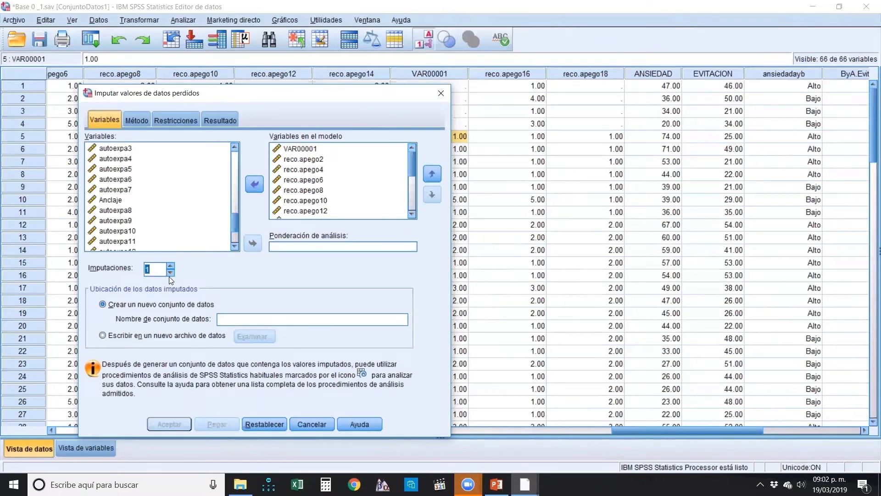
- Try to name the new imputed dataset "base imputada" and go to the imputation method settings
{"action": "left_click", "coordinate": [249, 318]}
{"action": "type", "text": "base imputa"}
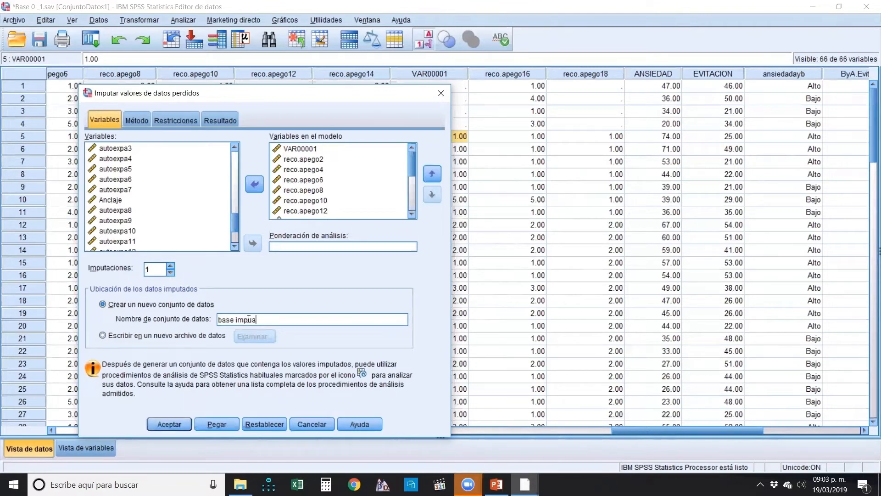
{"action": "key", "text": "BackSpace"}
{"action": "key", "text": "BackSpace"}
{"action": "key", "text": "BackSpace"}
{"action": "key", "text": "BackSpace"}
{"action": "key", "text": "BackSpace"}
{"action": "key", "text": "BackSpace"}
{"action": "type", "text": "imputada"}
{"action": "left_click", "coordinate": [138, 119]}
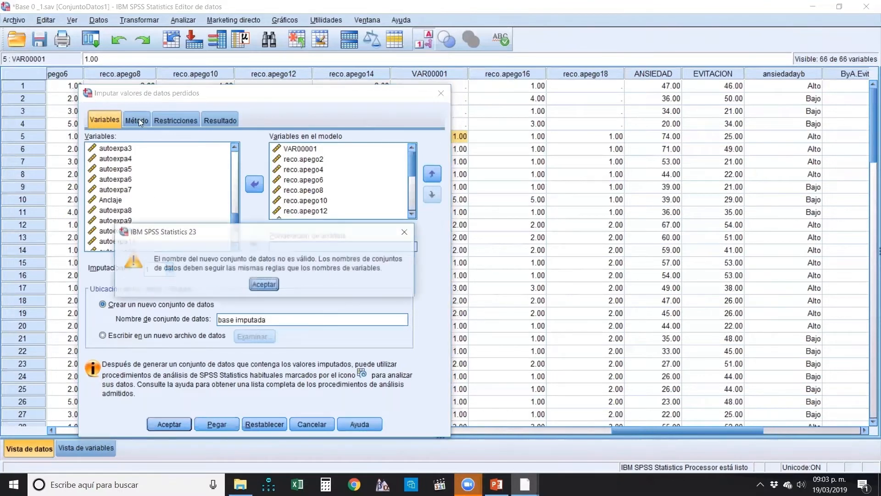
- Dismiss the invalid-name warning, rename the new dataset as base.imputada and run the imputation
{"action": "left_click", "coordinate": [263, 285]}
{"action": "left_click", "coordinate": [235, 320]}
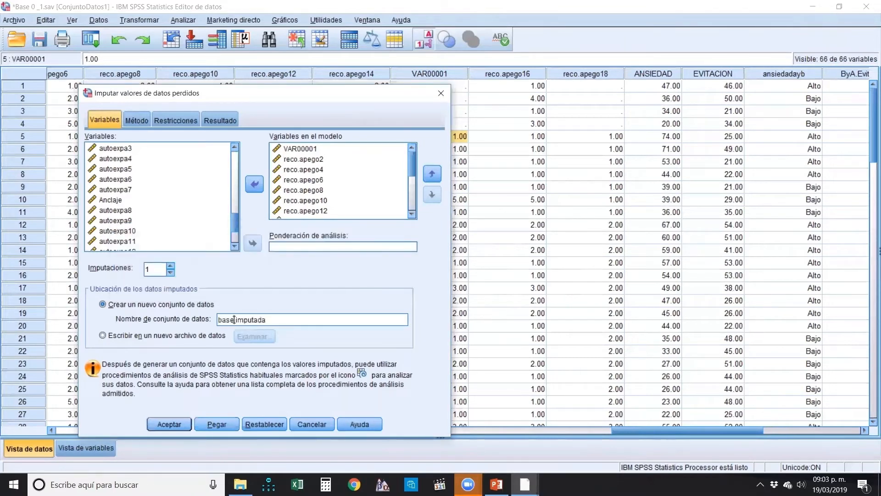
{"action": "key", "text": "Delete"}
{"action": "key", "text": "Return"}
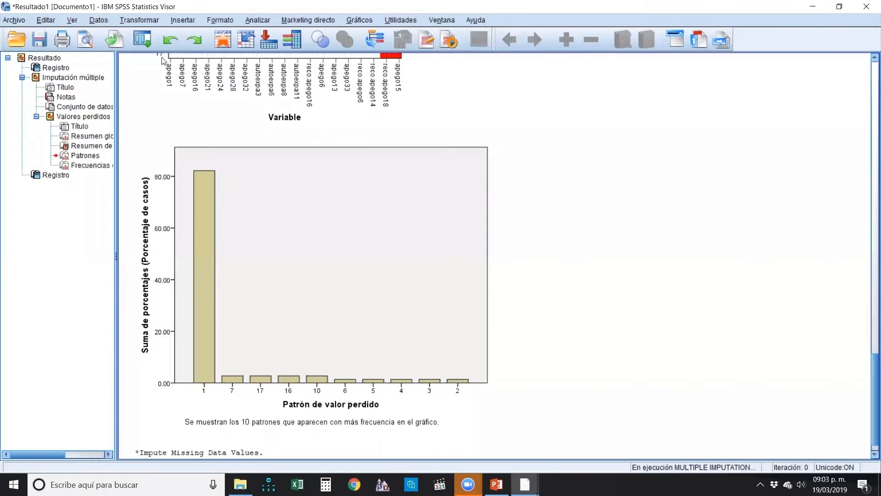
- Reopen the missing-value imputation dialog from the output viewer and go to its method settings, declining to replace the existing base.imputada dataset
{"action": "left_click", "coordinate": [140, 40]}
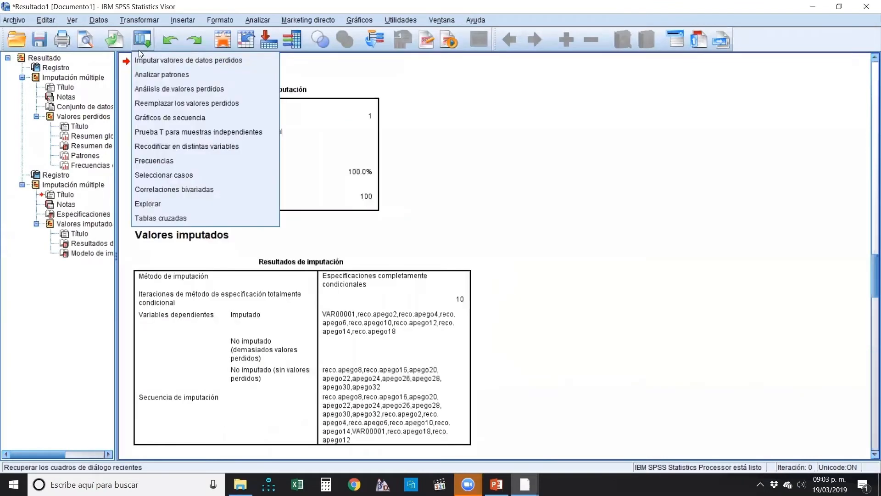
{"action": "left_click", "coordinate": [156, 63]}
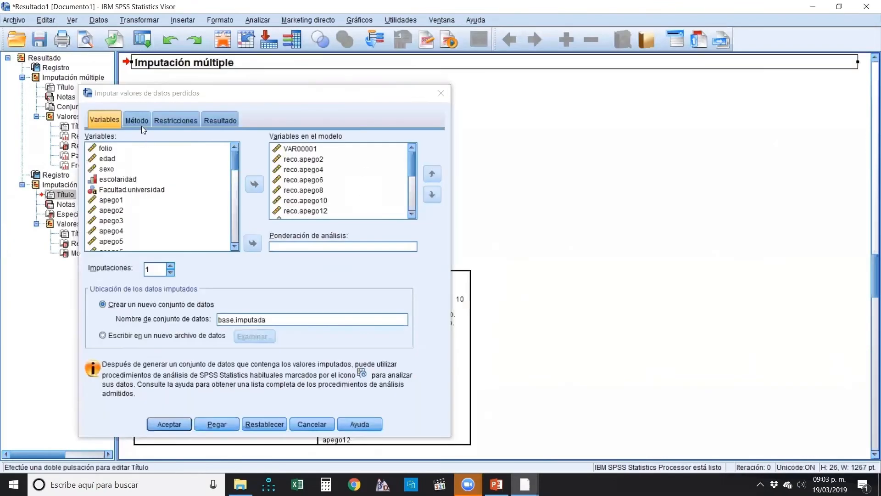
{"action": "key", "text": "Return"}
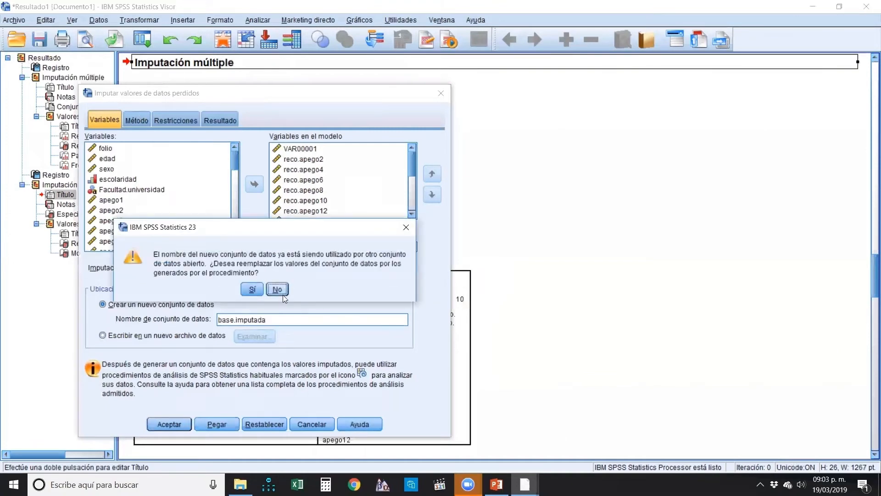
{"action": "left_click", "coordinate": [277, 290]}
{"action": "left_click", "coordinate": [137, 121]}
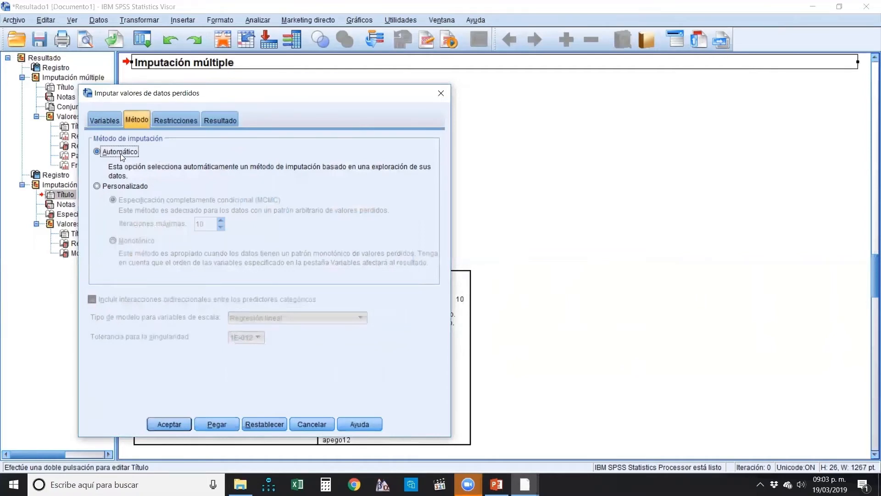
- Check the custom method's model types for scale variables and return the imputation method to Automático
{"action": "left_click", "coordinate": [132, 187]}
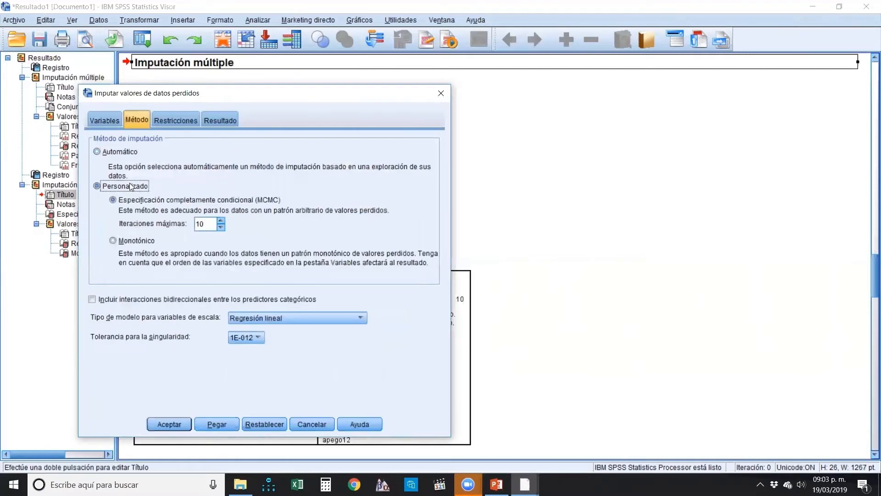
{"action": "left_click", "coordinate": [275, 319]}
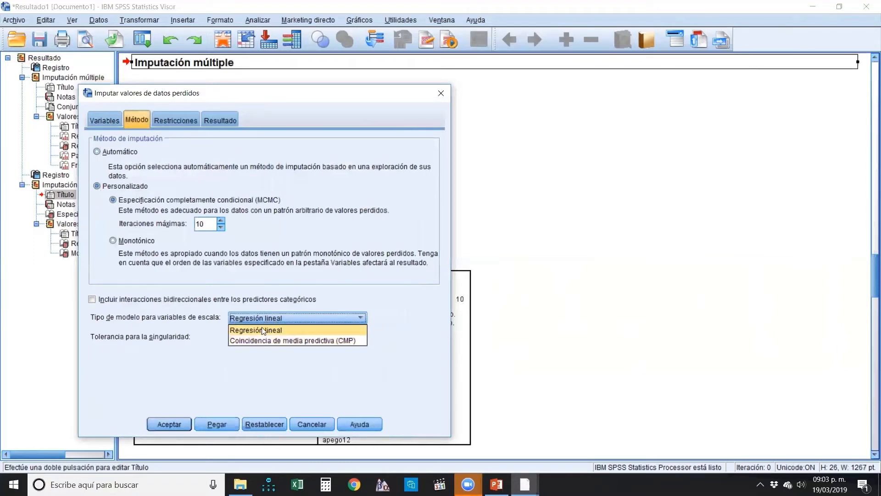
{"action": "left_click", "coordinate": [97, 151]}
{"action": "left_click", "coordinate": [98, 151]}
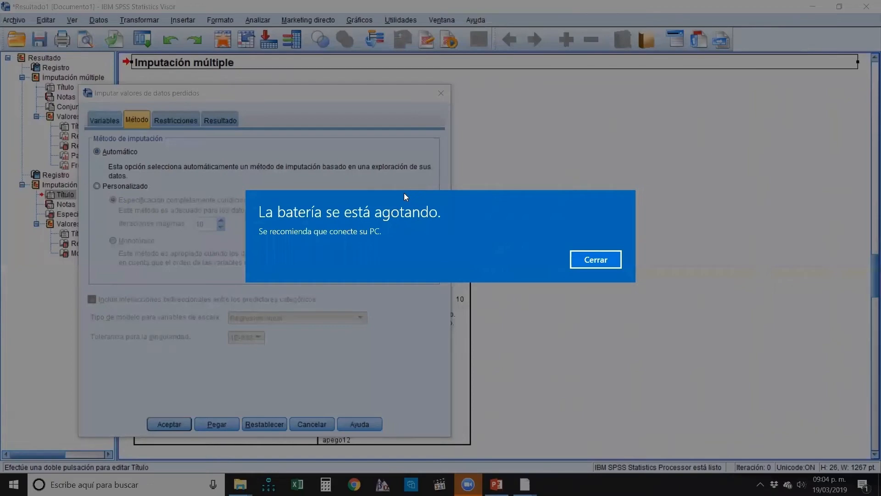
{"action": "key", "text": "Return"}
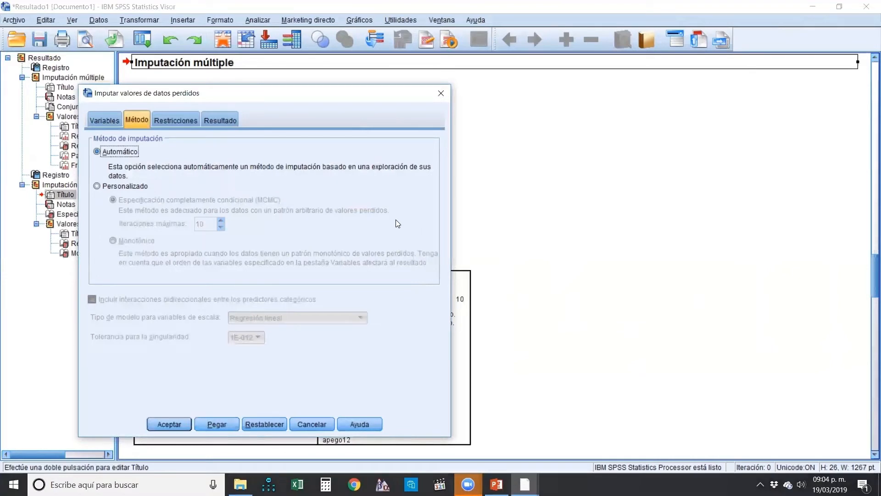
- Switch to the Base 0 _1.sav data editor and examine the measurement level of every variable in the variable view
{"action": "mouse_move", "coordinate": [525, 484]}
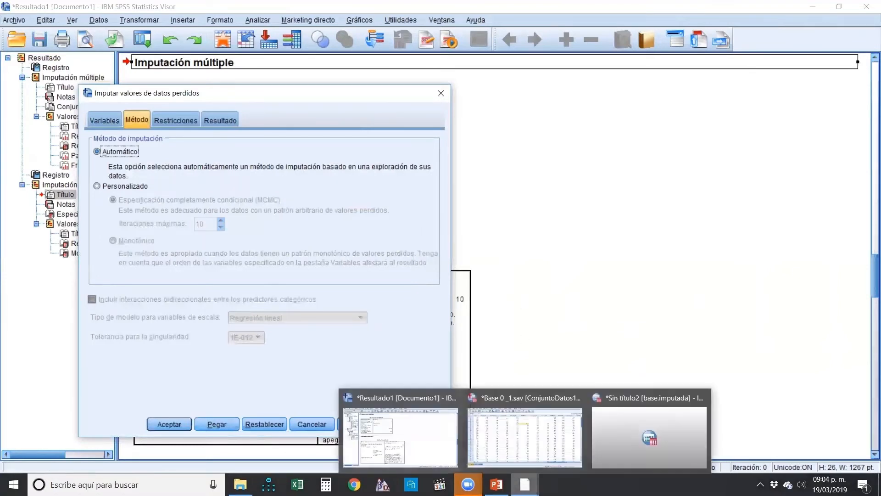
{"action": "left_click", "coordinate": [534, 430]}
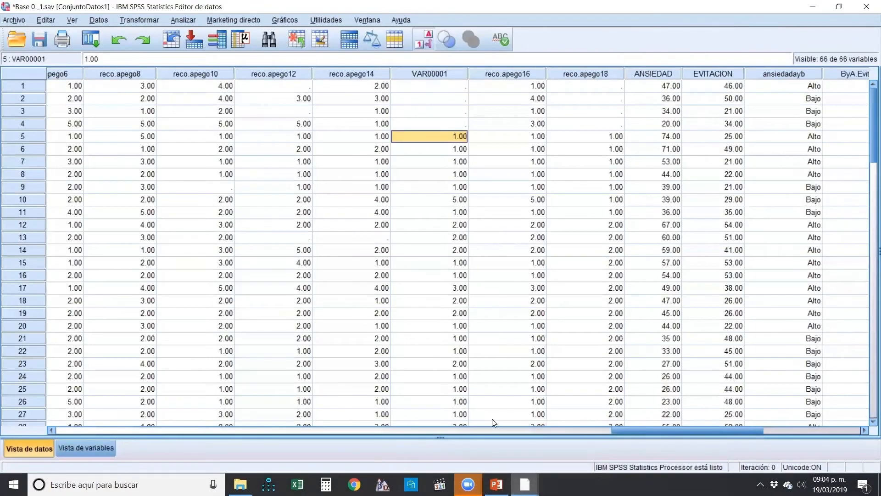
{"action": "left_click", "coordinate": [77, 449]}
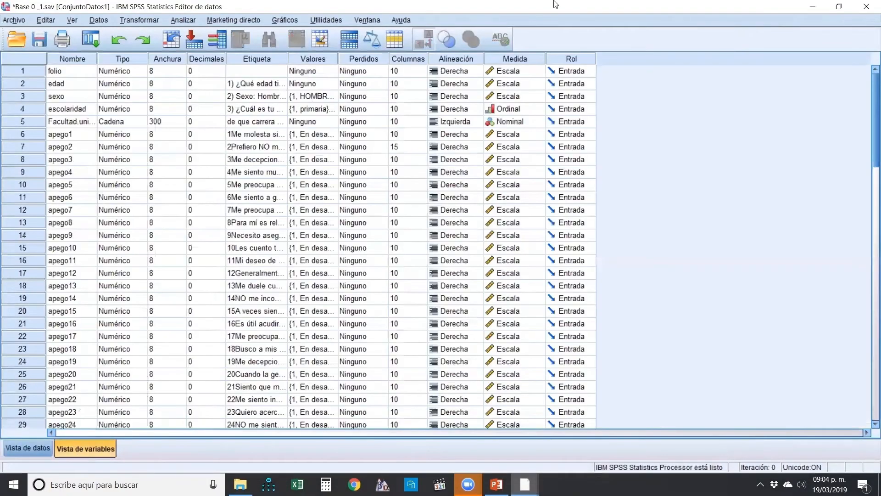
{"action": "left_click", "coordinate": [513, 61]}
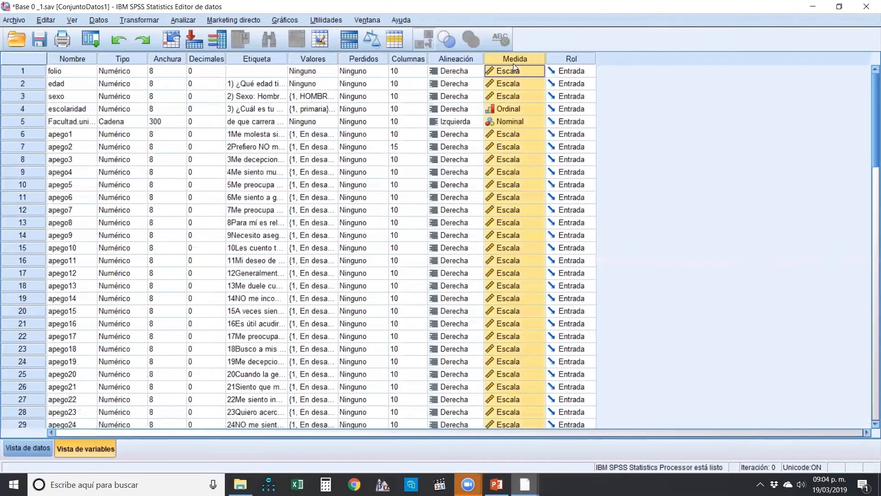
{"action": "left_click", "coordinate": [530, 174]}
{"action": "scroll", "coordinate": [519, 185], "scroll_direction": "down", "scroll_amount": 1}
{"action": "left_click", "coordinate": [537, 135]}
{"action": "left_click", "coordinate": [515, 146]}
{"action": "scroll", "coordinate": [514, 145], "scroll_direction": "down", "scroll_amount": 18}
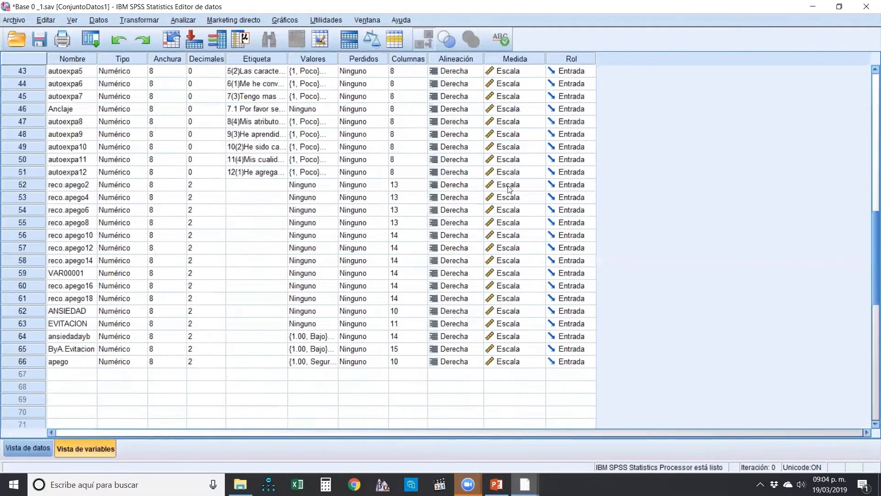
{"action": "scroll", "coordinate": [509, 187], "scroll_direction": "up", "scroll_amount": 11}
{"action": "scroll", "coordinate": [510, 184], "scroll_direction": "up", "scroll_amount": 6}
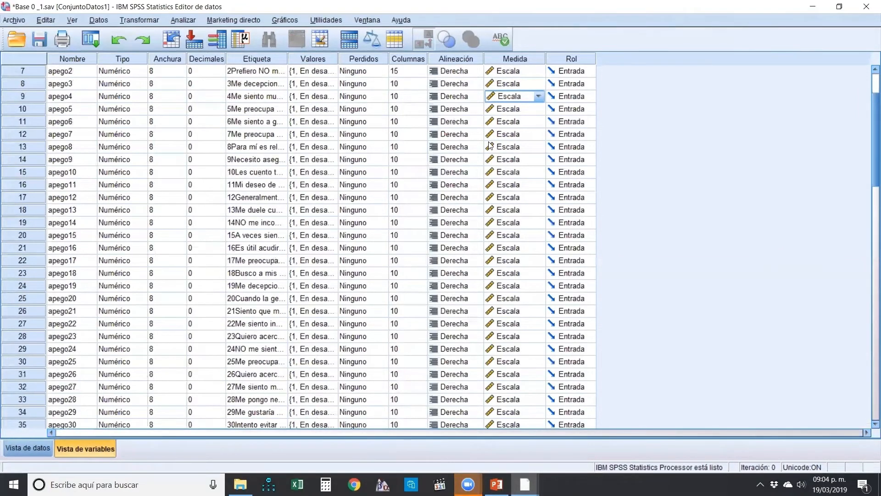
{"action": "scroll", "coordinate": [490, 187], "scroll_direction": "up", "scroll_amount": 2}
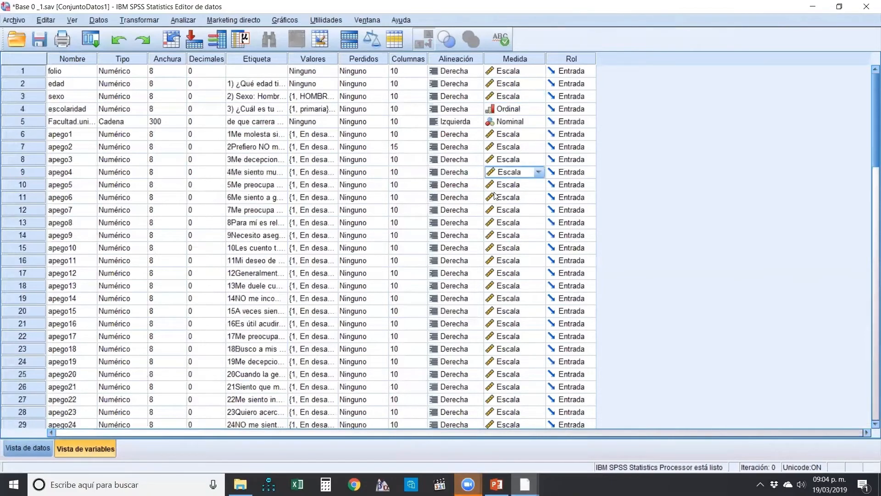
- Inspect the measurement level options for apego1, keeping it as Escala
{"action": "left_click", "coordinate": [532, 137]}
{"action": "left_click", "coordinate": [538, 135]}
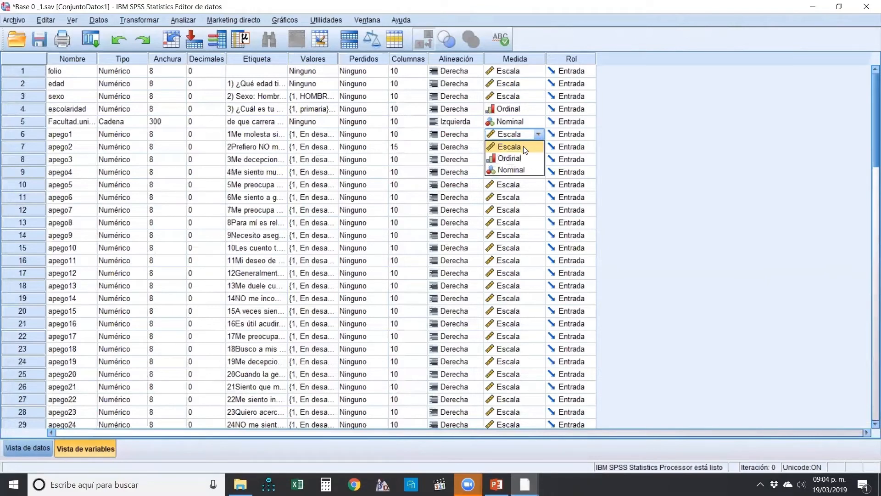
{"action": "left_click", "coordinate": [526, 146]}
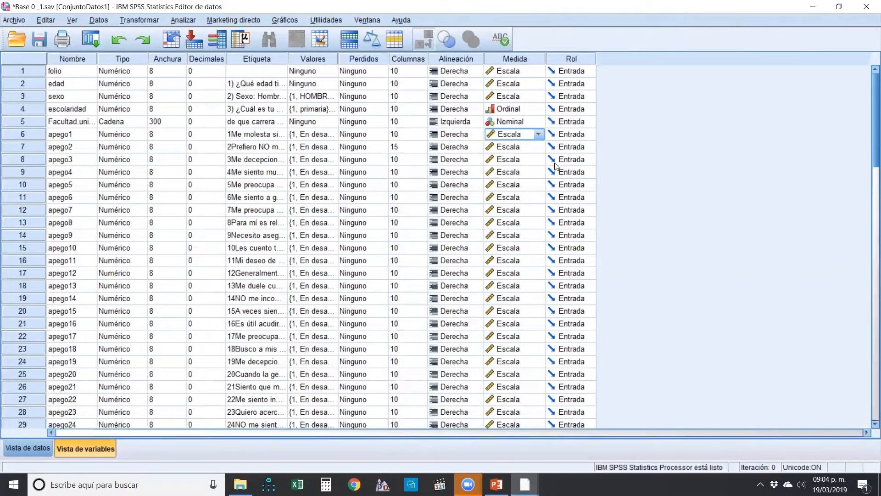
{"action": "left_click", "coordinate": [539, 134]}
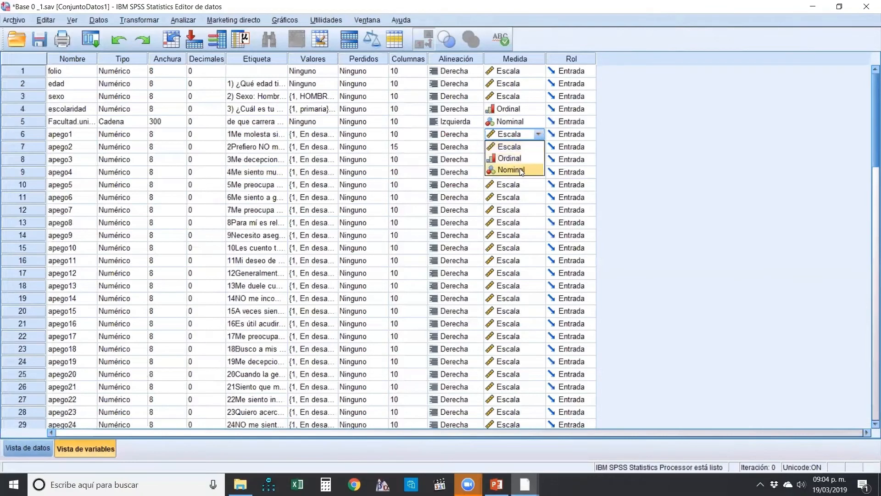
{"action": "left_click", "coordinate": [540, 134]}
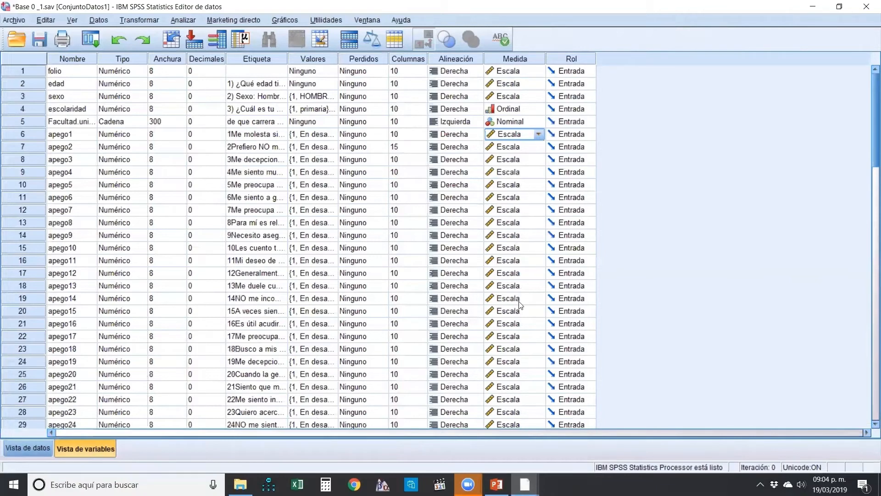
- Switch to PowerPoint to check the regression and predictive mean slide, and return to the Base 0 _1.sav data editor in SPSS
{"action": "left_click", "coordinate": [496, 484]}
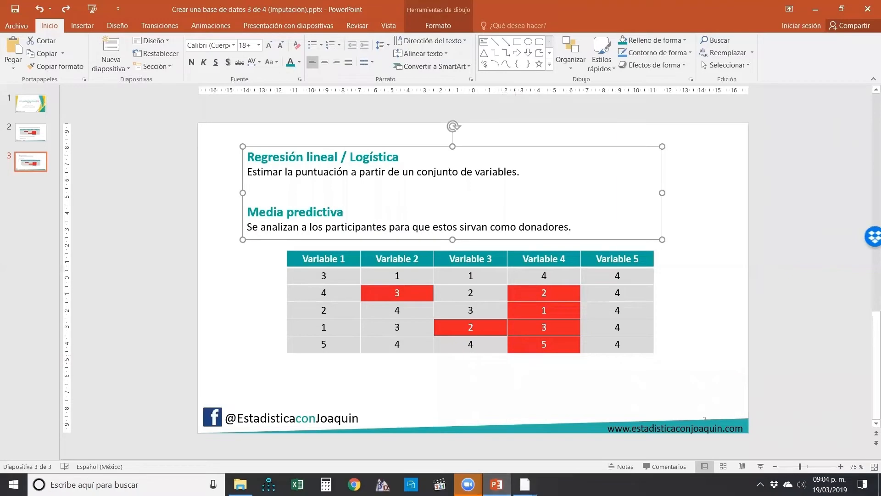
{"action": "mouse_move", "coordinate": [525, 483]}
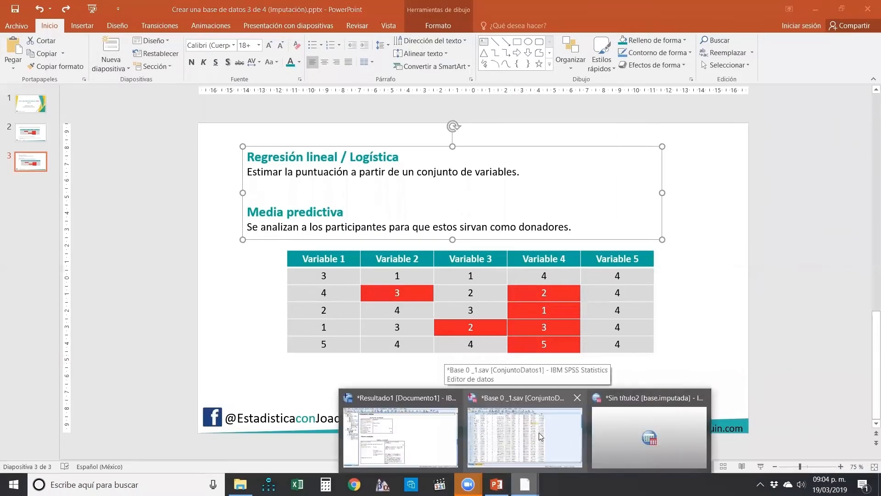
{"action": "left_click", "coordinate": [560, 434]}
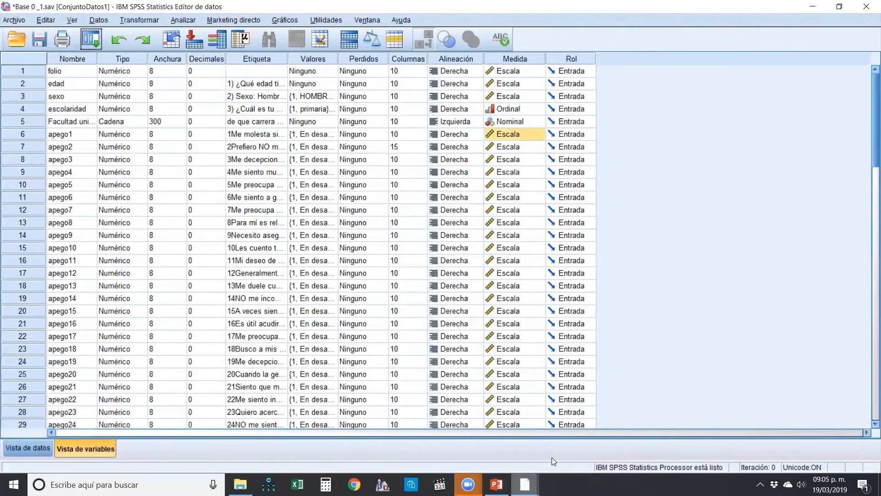
{"action": "mouse_move", "coordinate": [525, 483]}
{"action": "left_click", "coordinate": [702, 398]}
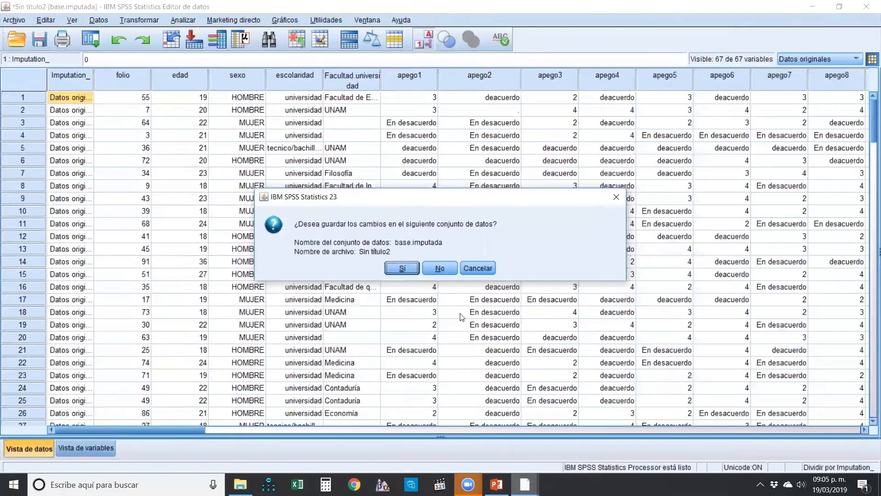
{"action": "left_click", "coordinate": [403, 268]}
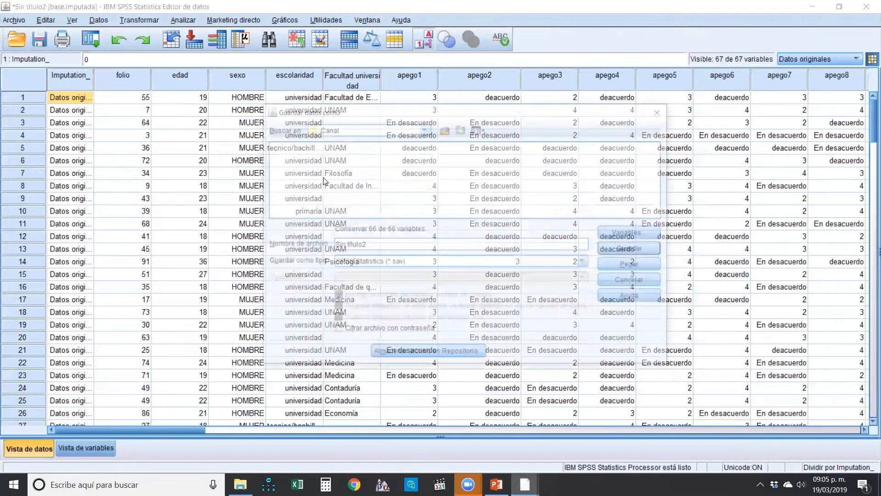
{"action": "left_click", "coordinate": [639, 281]}
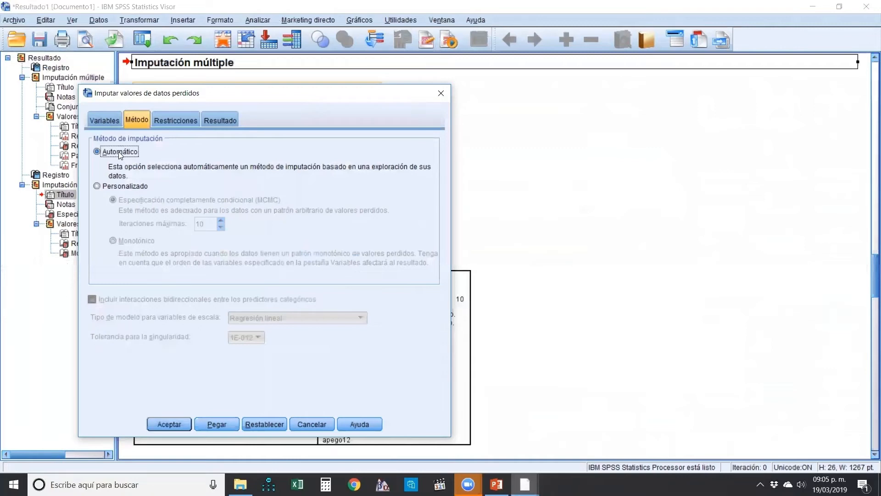
- Review the variables in the imputation model and go to the method settings, agreeing to replace the existing base.imputada dataset
{"action": "left_click", "coordinate": [104, 120]}
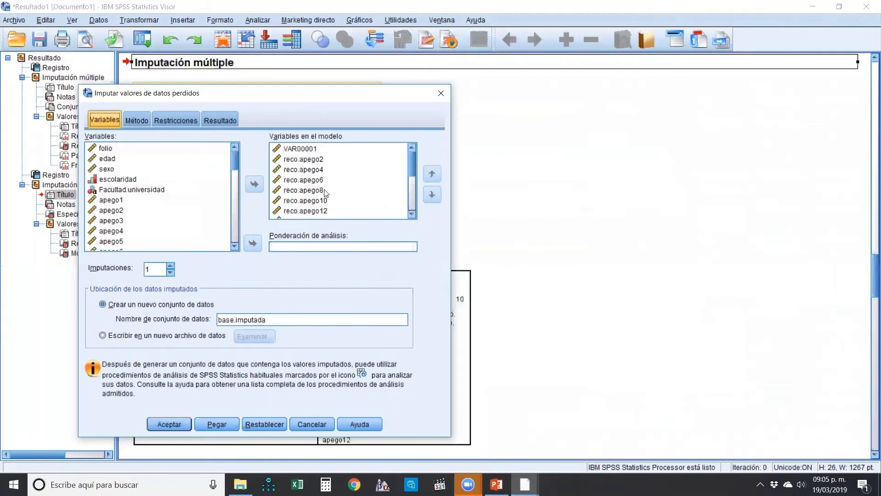
{"action": "left_click", "coordinate": [302, 190]}
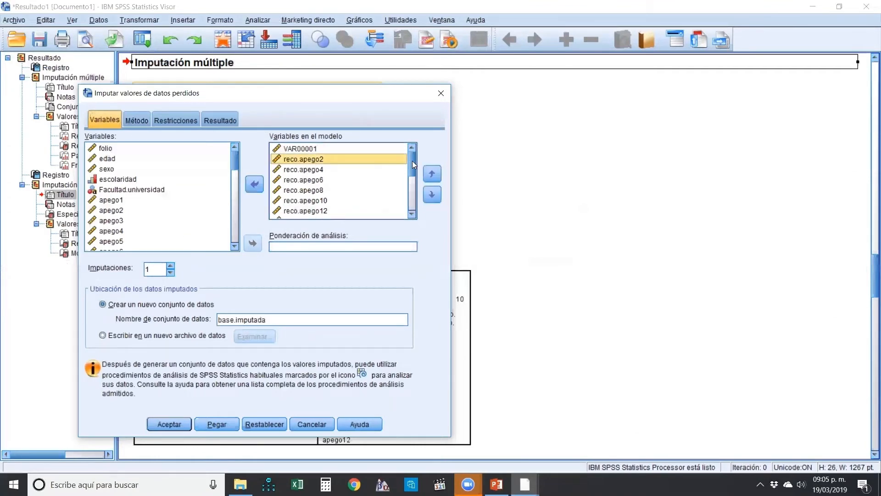
{"action": "mouse_move", "coordinate": [412, 161]}
{"action": "left_mouse_down"}
{"action": "mouse_move", "coordinate": [407, 198]}
{"action": "mouse_move", "coordinate": [407, 157]}
{"action": "left_mouse_up"}
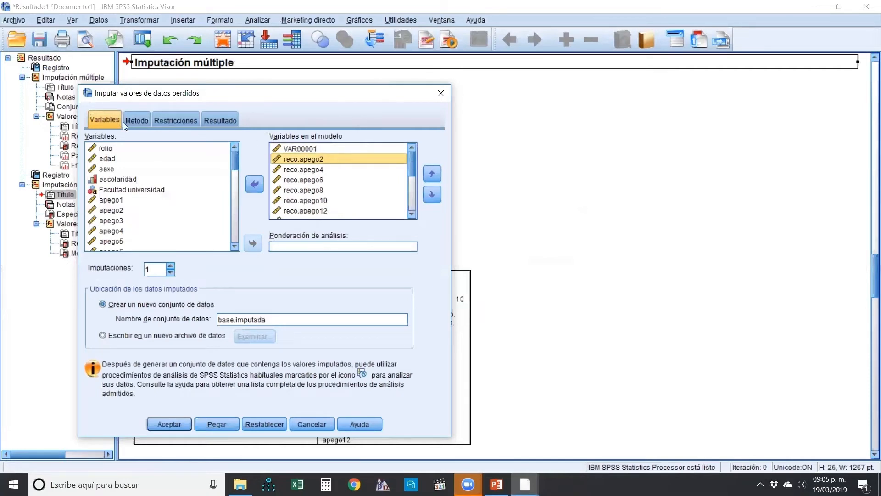
{"action": "key", "text": "Return"}
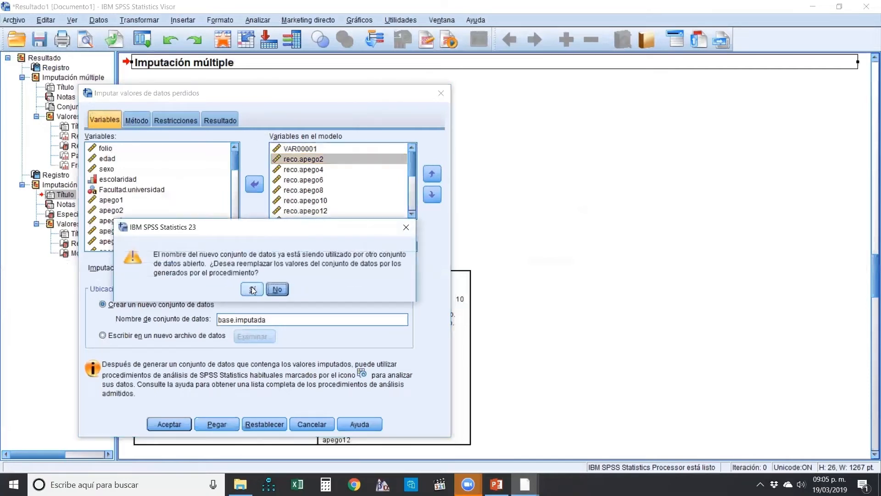
{"action": "left_click", "coordinate": [253, 289]}
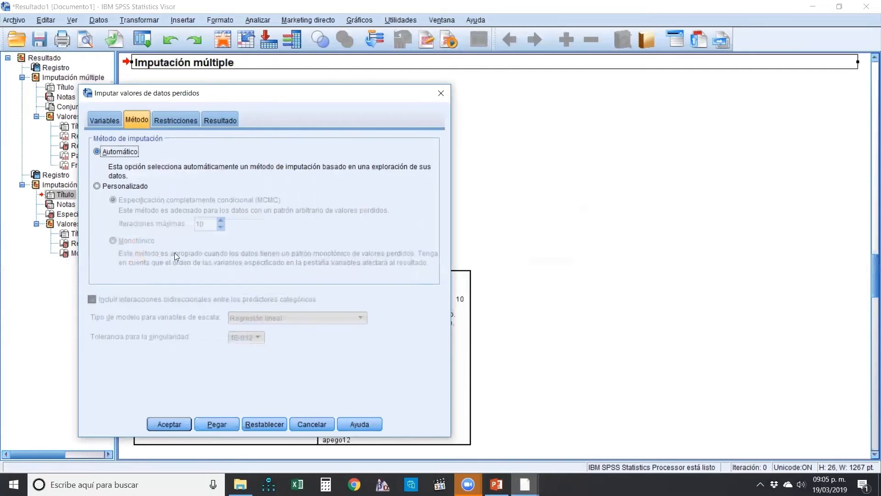
- Go to the imputation restrictions, check the role options for reco.apego2 and keep Imputar y utilizar como indicador
{"action": "left_click", "coordinate": [173, 119]}
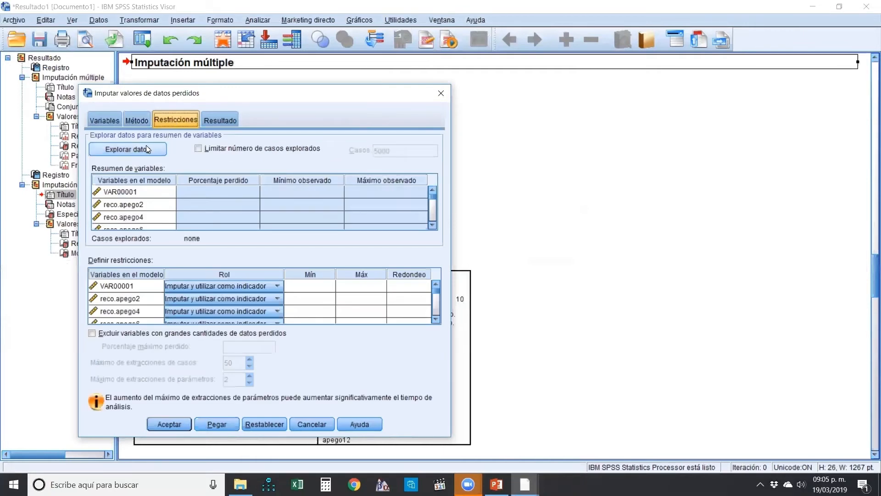
{"action": "scroll", "coordinate": [385, 290], "scroll_direction": "down", "scroll_amount": 1}
{"action": "scroll", "coordinate": [163, 294], "scroll_direction": "up", "scroll_amount": 1}
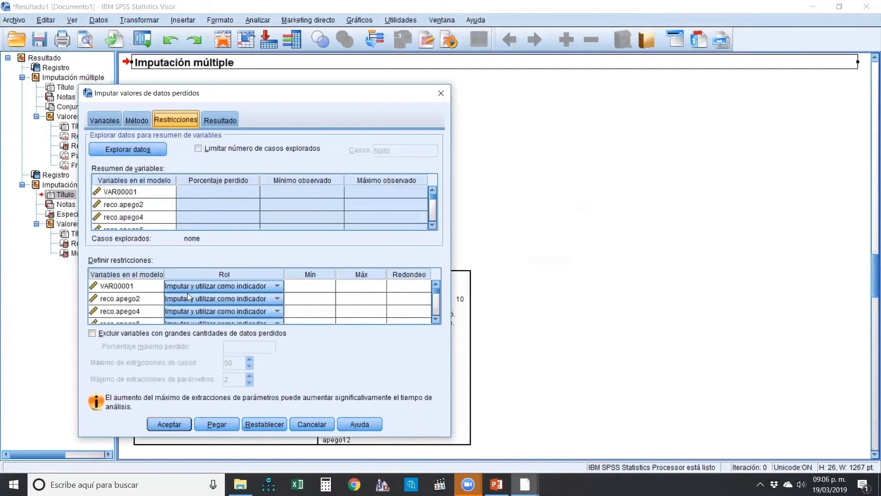
{"action": "left_click", "coordinate": [203, 299]}
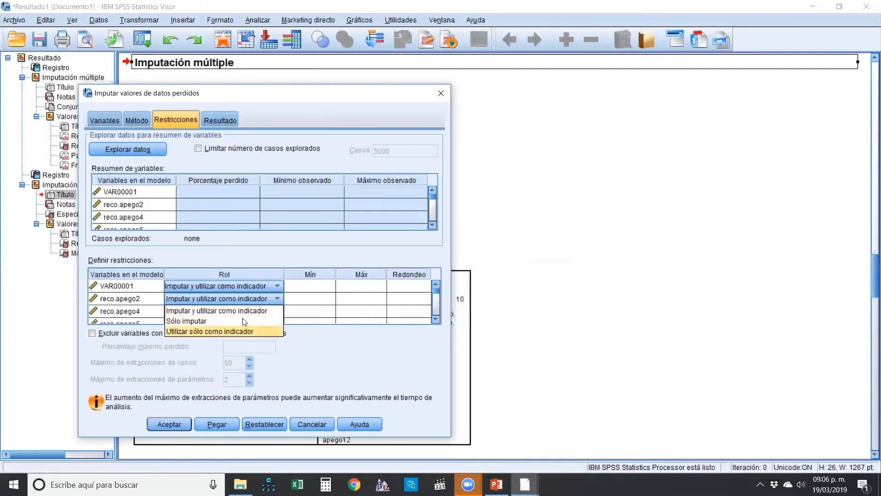
{"action": "left_click", "coordinate": [314, 308]}
{"action": "scroll", "coordinate": [276, 305], "scroll_direction": "down", "scroll_amount": 6}
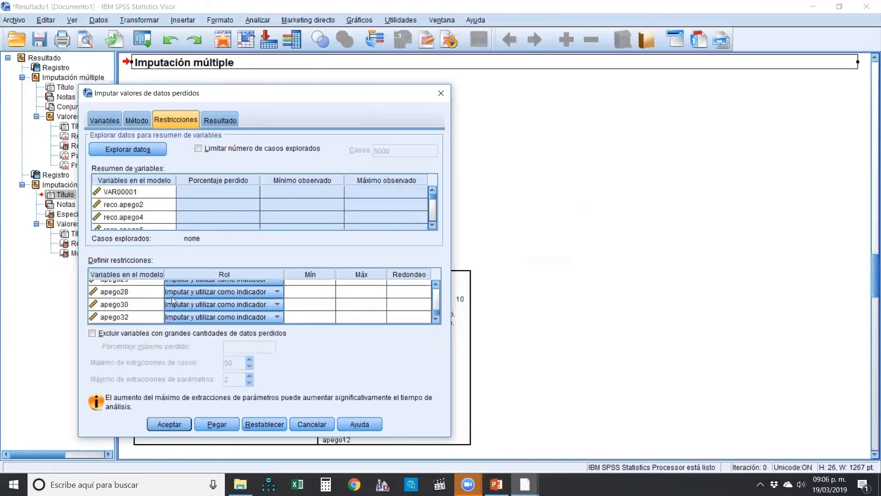
{"action": "scroll", "coordinate": [278, 300], "scroll_direction": "up", "scroll_amount": 6}
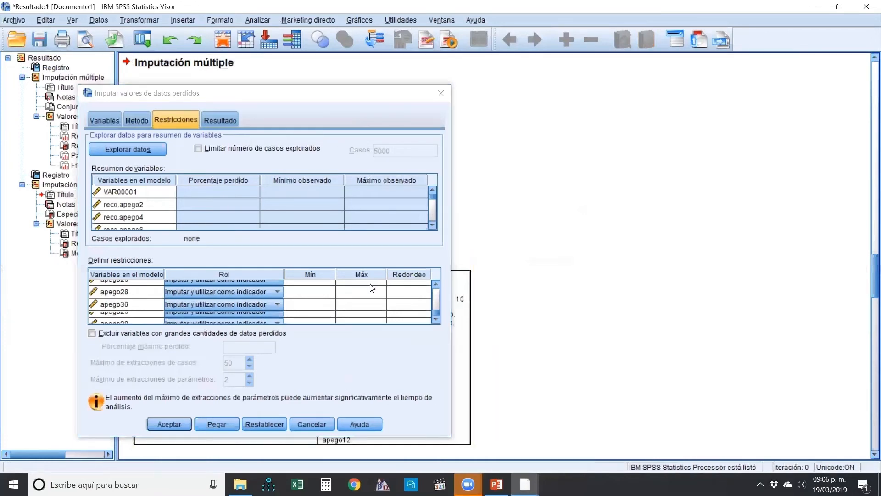
{"action": "scroll", "coordinate": [271, 298], "scroll_direction": "down", "scroll_amount": 6}
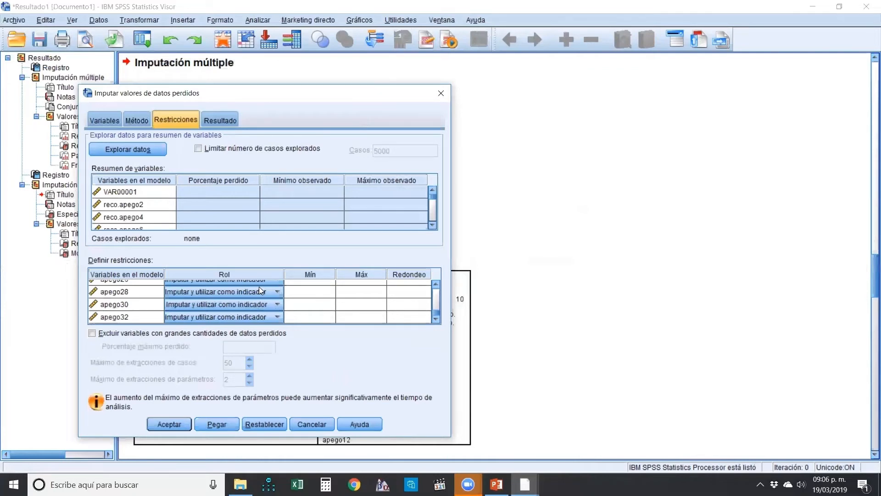
{"action": "scroll", "coordinate": [259, 286], "scroll_direction": "up", "scroll_amount": 8}
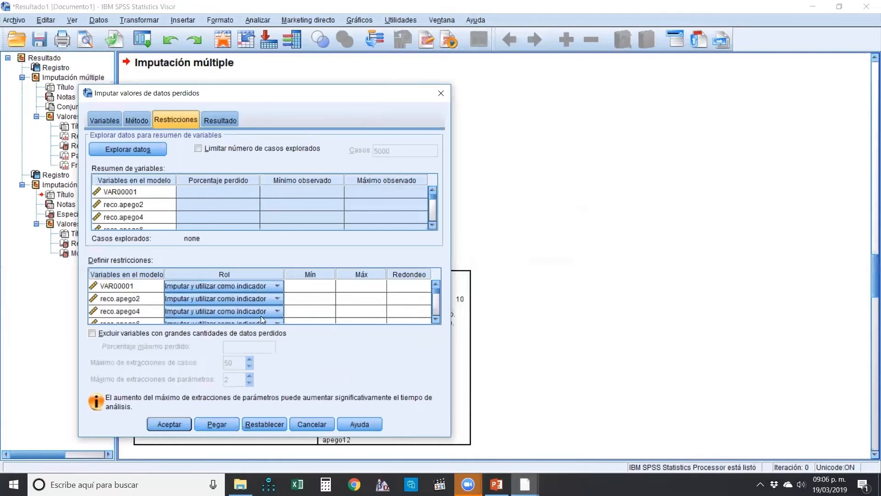
- Review the roles assigned to the variables from VAR00001 to apego32 in the restrictions list
{"action": "left_click", "coordinate": [207, 289]}
{"action": "scroll", "coordinate": [229, 305], "scroll_direction": "down", "scroll_amount": 2}
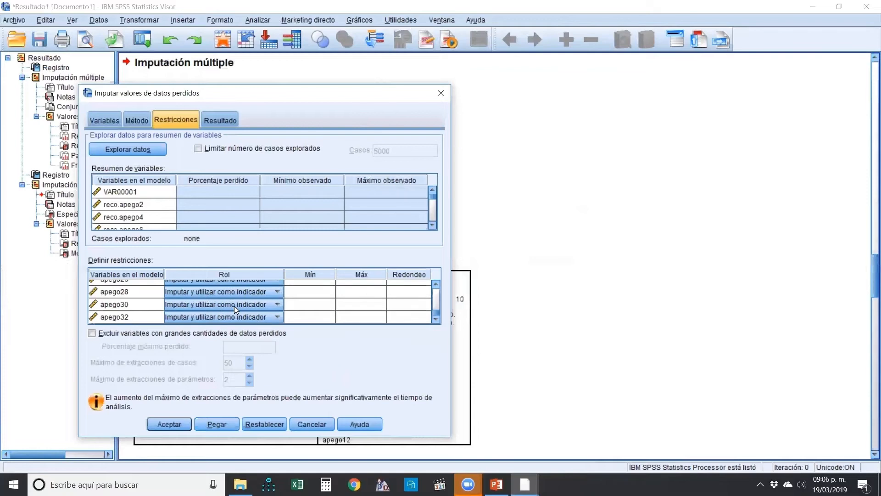
{"action": "left_click", "coordinate": [241, 307]}
{"action": "left_click", "coordinate": [254, 309]}
{"action": "left_click", "coordinate": [262, 307]}
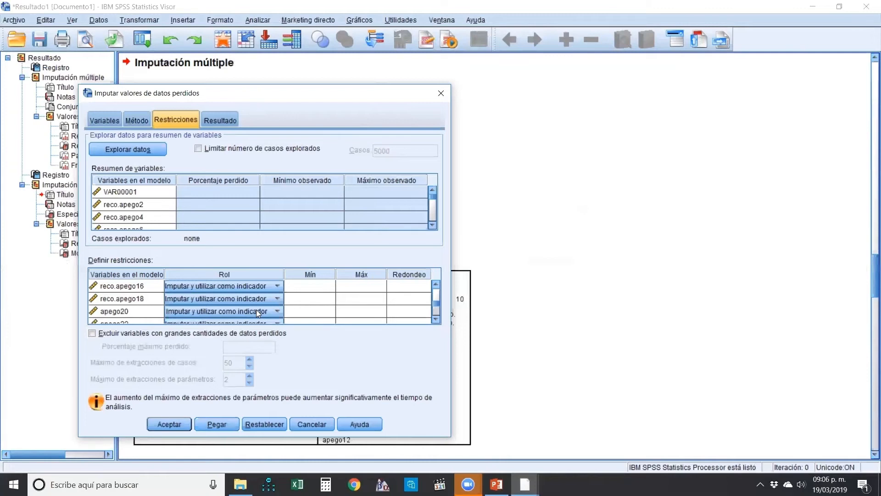
{"action": "scroll", "coordinate": [249, 308], "scroll_direction": "up", "scroll_amount": 3}
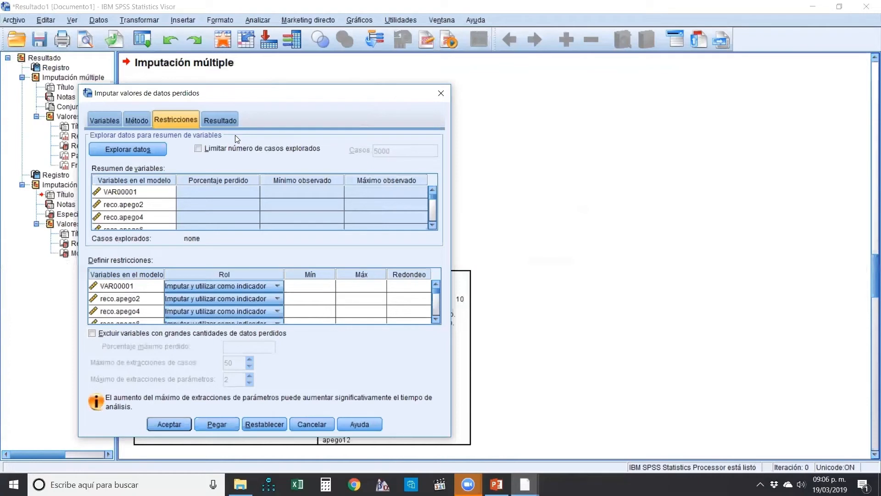
- Check the output settings and run the multiple imputation, agreeing to replace the existing base.imputada dataset
{"action": "left_click", "coordinate": [203, 119]}
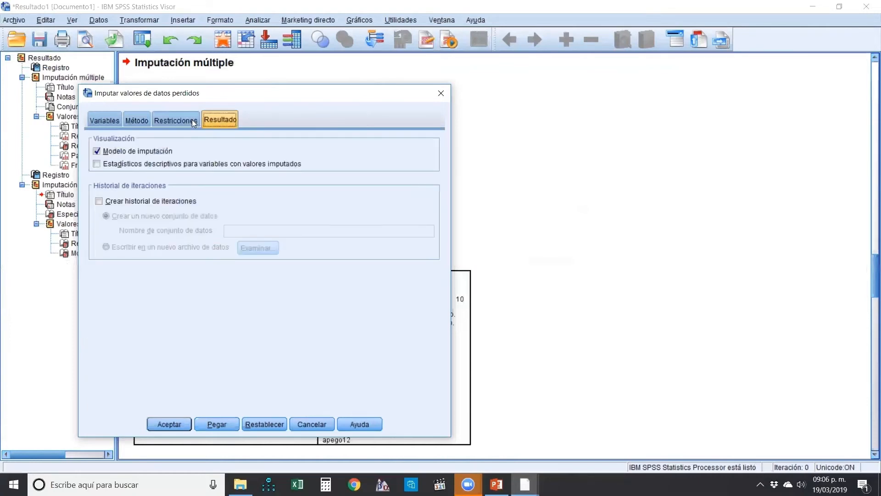
{"action": "left_click", "coordinate": [190, 122]}
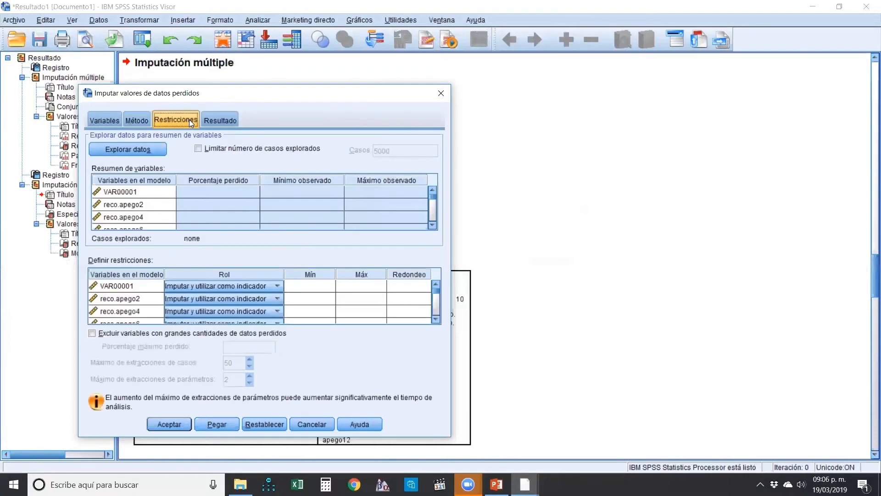
{"action": "left_click", "coordinate": [173, 422]}
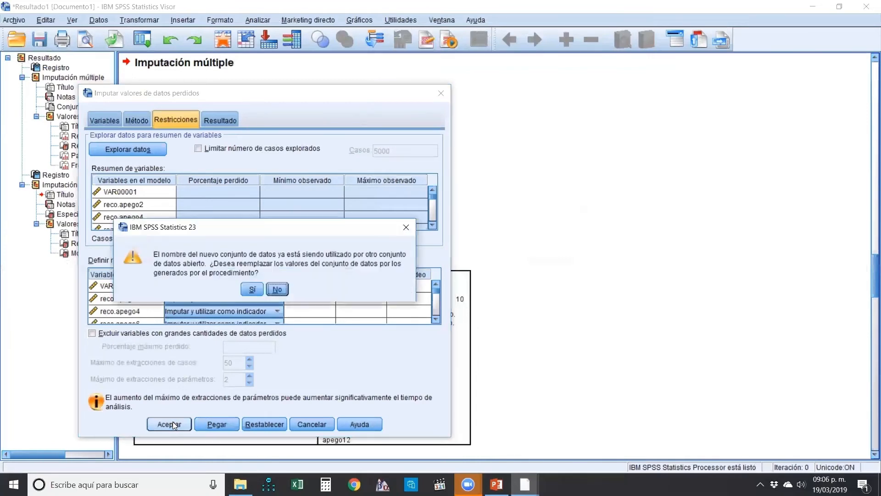
{"action": "left_click", "coordinate": [252, 290]}
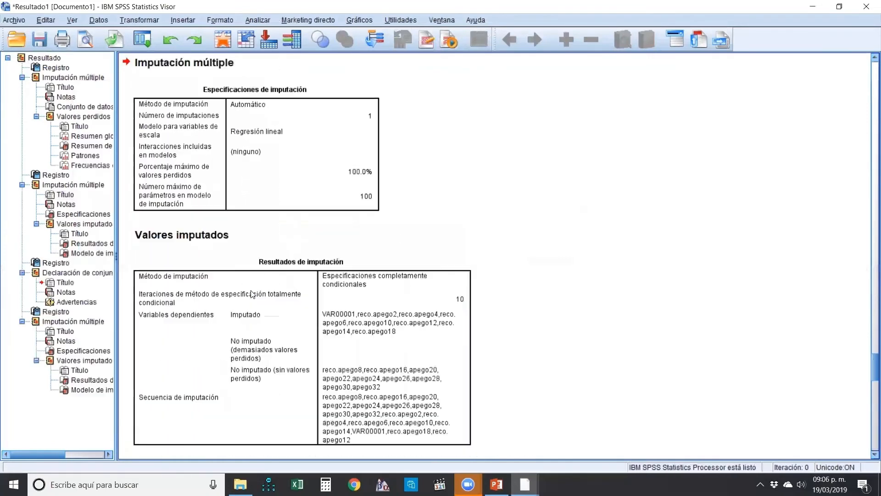
- Review the new multiple imputation output, from the syntax and specifications to the end of the imputation models table
{"action": "scroll", "coordinate": [252, 294], "scroll_direction": "down", "scroll_amount": 5}
{"action": "scroll", "coordinate": [250, 296], "scroll_direction": "up", "scroll_amount": 8}
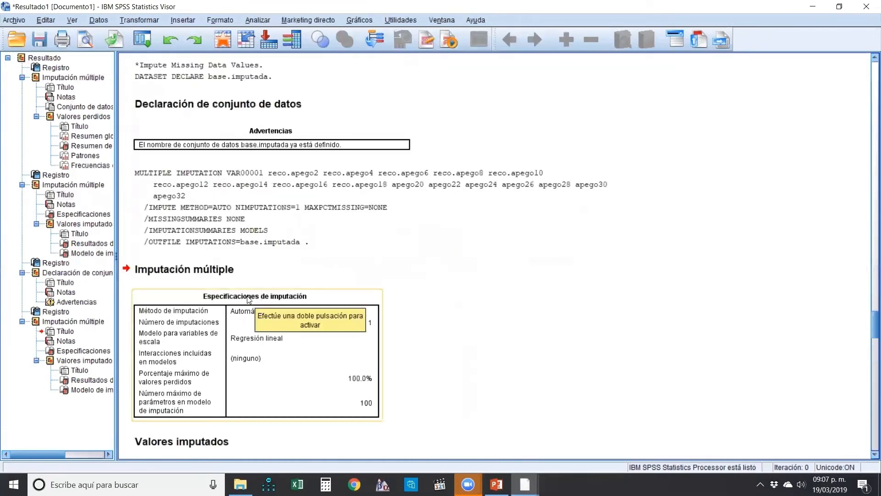
{"action": "scroll", "coordinate": [330, 275], "scroll_direction": "down", "scroll_amount": 10}
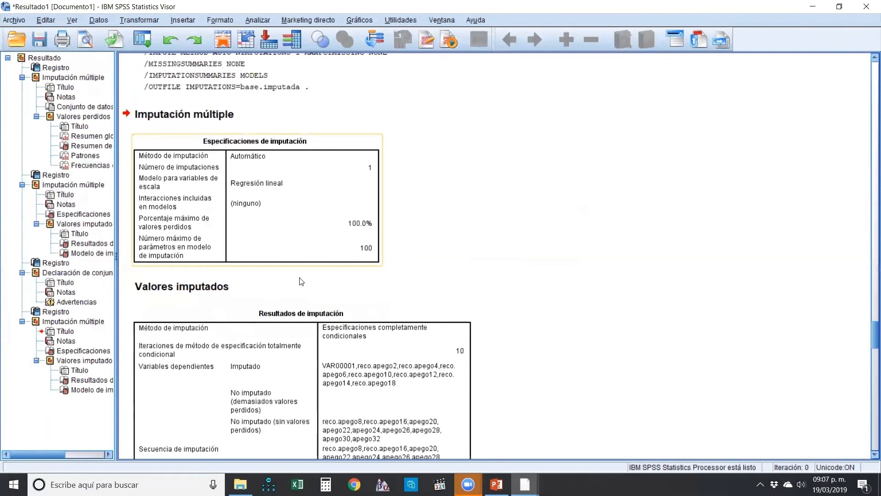
{"action": "scroll", "coordinate": [329, 259], "scroll_direction": "down", "scroll_amount": 15}
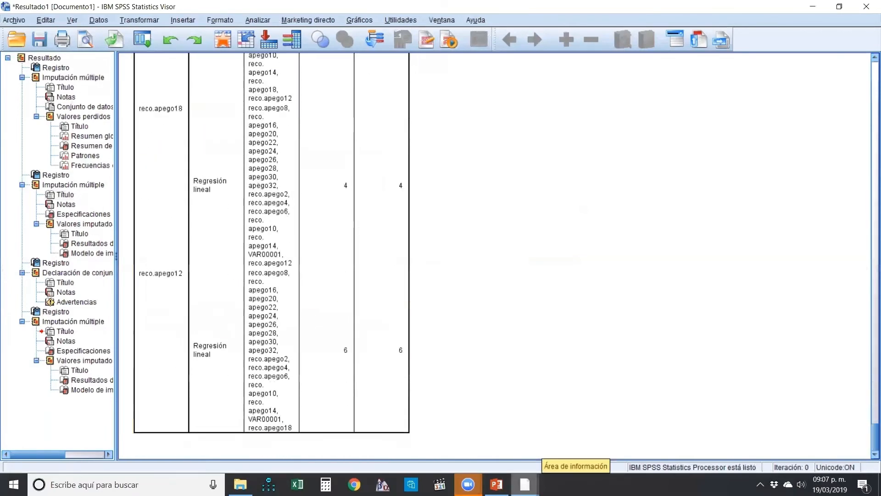
- Switch to the data editor of the imputed dataset base.imputada
{"action": "mouse_move", "coordinate": [525, 484]}
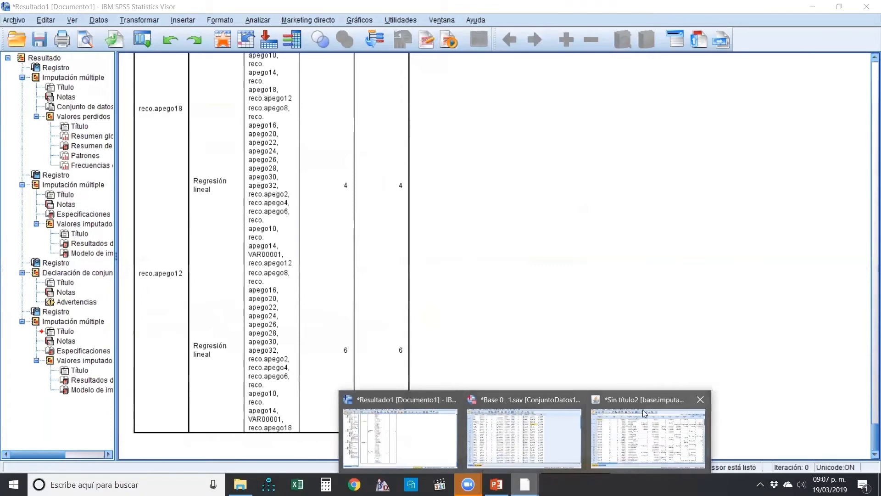
{"action": "left_click", "coordinate": [613, 440]}
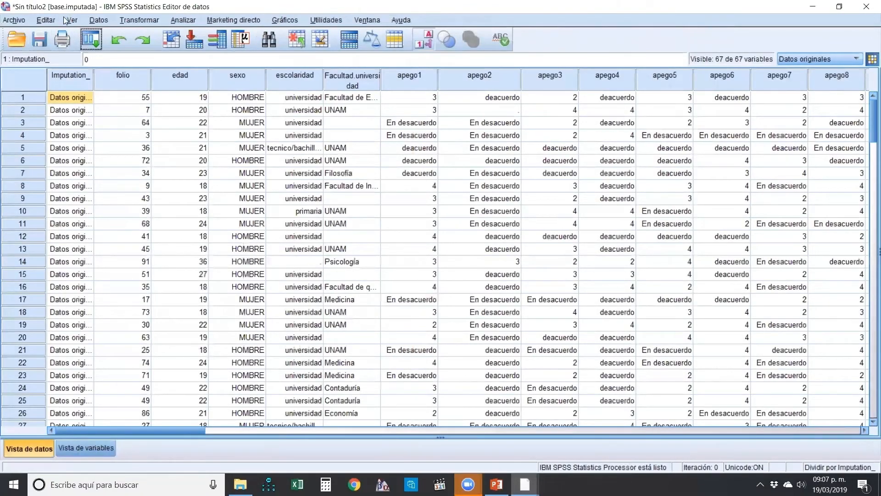
{"action": "left_click", "coordinate": [751, 16]}
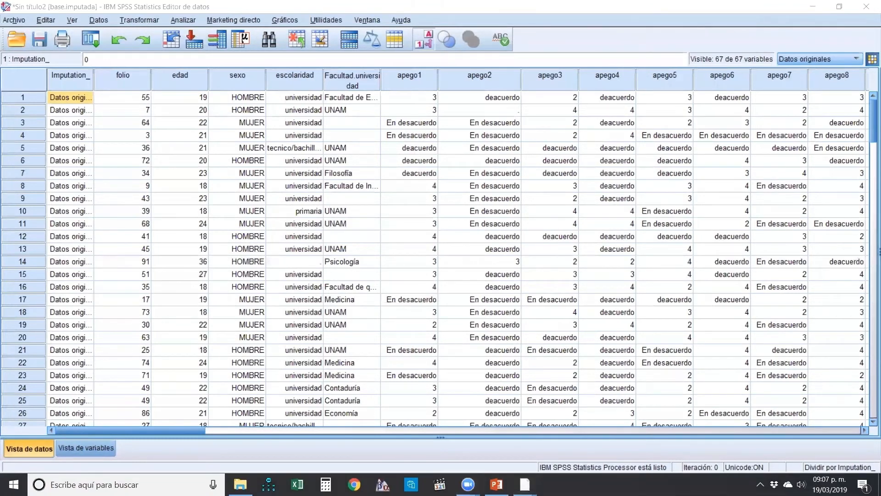
{"action": "mouse_move", "coordinate": [62, 18]}
{"action": "left_mouse_down"}
{"action": "mouse_move", "coordinate": [23, 4]}
{"action": "mouse_move", "coordinate": [82, 20]}
{"action": "left_mouse_up"}
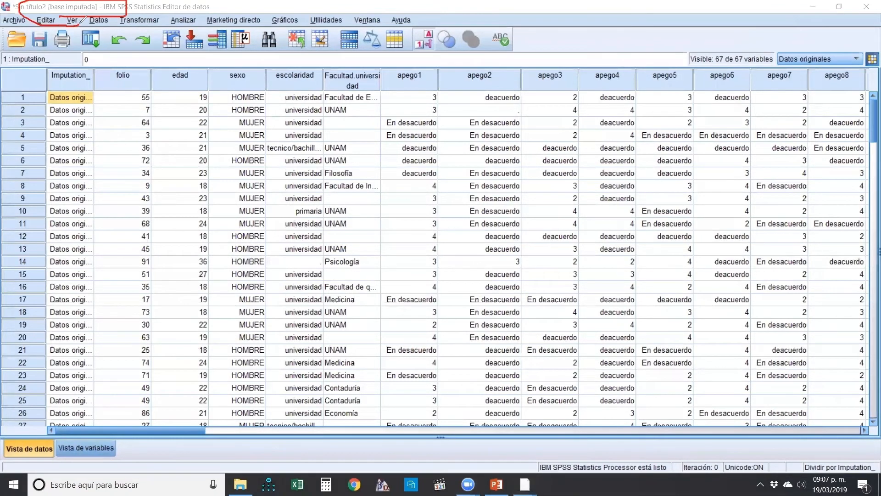
{"action": "mouse_move", "coordinate": [84, 54]}
{"action": "left_mouse_down"}
{"action": "mouse_move", "coordinate": [178, 157]}
{"action": "mouse_move", "coordinate": [68, 58]}
{"action": "mouse_move", "coordinate": [99, 54]}
{"action": "left_mouse_up"}
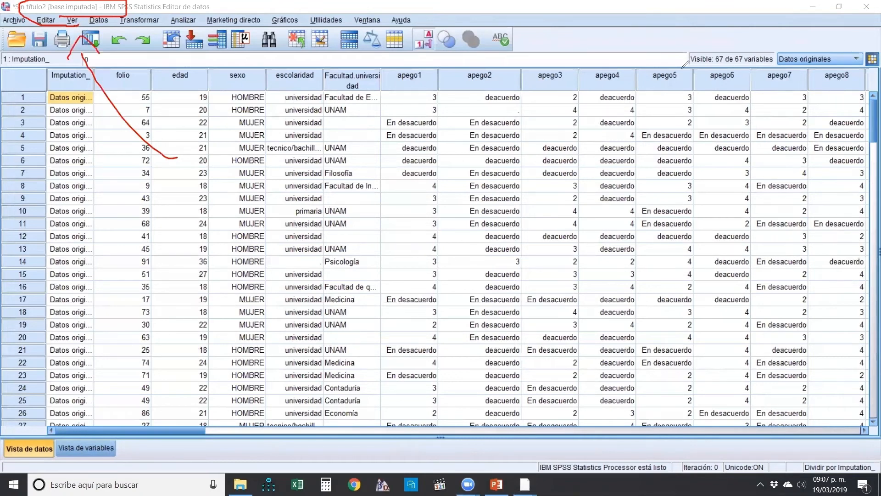
{"action": "left_click", "coordinate": [683, 68]}
{"action": "left_click", "coordinate": [683, 68]}
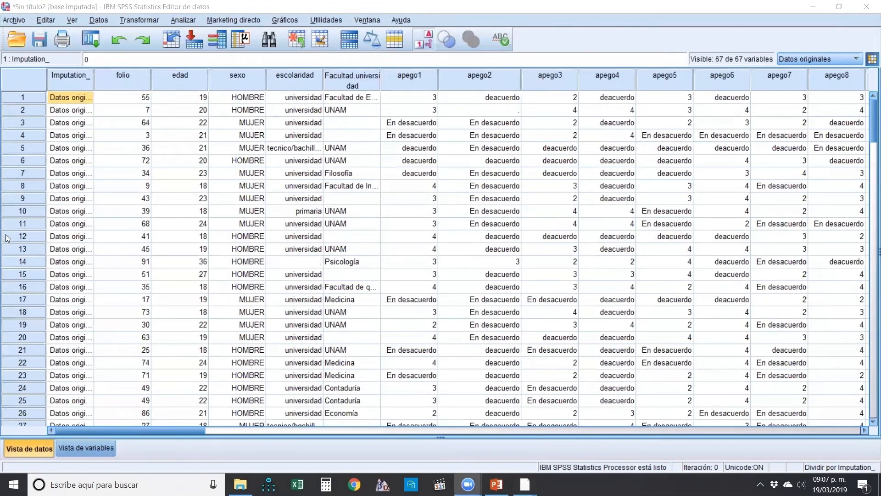
- Widen the Imputation_ column so its labels can be read in full
{"action": "left_click", "coordinate": [70, 79]}
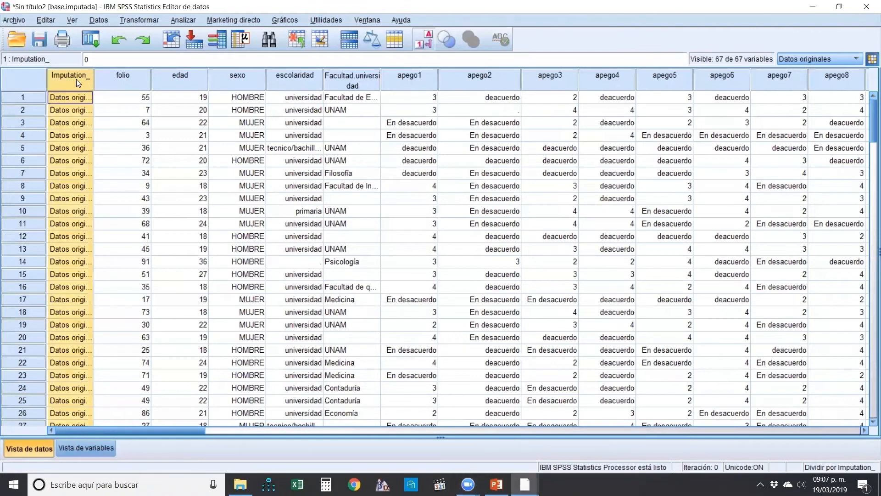
{"action": "left_click_drag", "start_coordinate": [94, 79], "coordinate": [125, 88]}
{"action": "scroll", "coordinate": [28, 276], "scroll_direction": "down", "scroll_amount": 20}
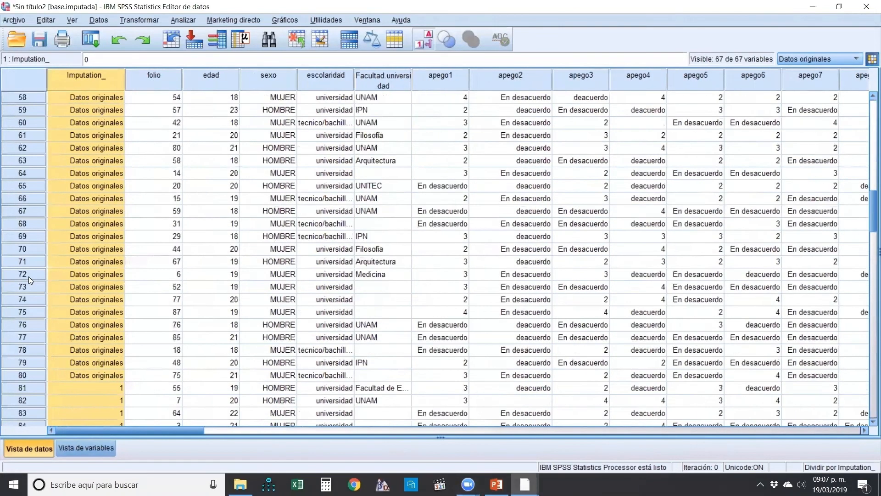
- Examine where the original data end, selecting case 80 and the imputation 1 cases from row 81 to 99
{"action": "scroll", "coordinate": [33, 277], "scroll_direction": "up", "scroll_amount": 5}
{"action": "left_click", "coordinate": [23, 299]}
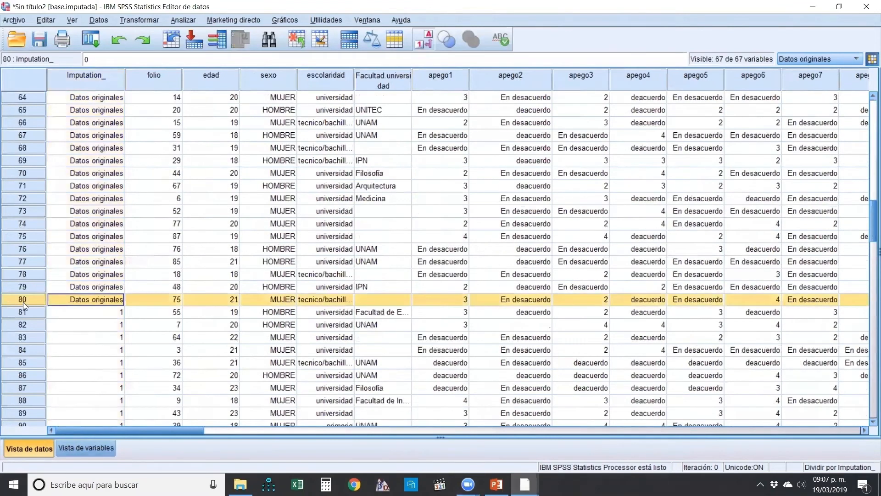
{"action": "scroll", "coordinate": [23, 302], "scroll_direction": "down", "scroll_amount": 2}
{"action": "left_click_drag", "start_coordinate": [25, 237], "coordinate": [13, 421]}
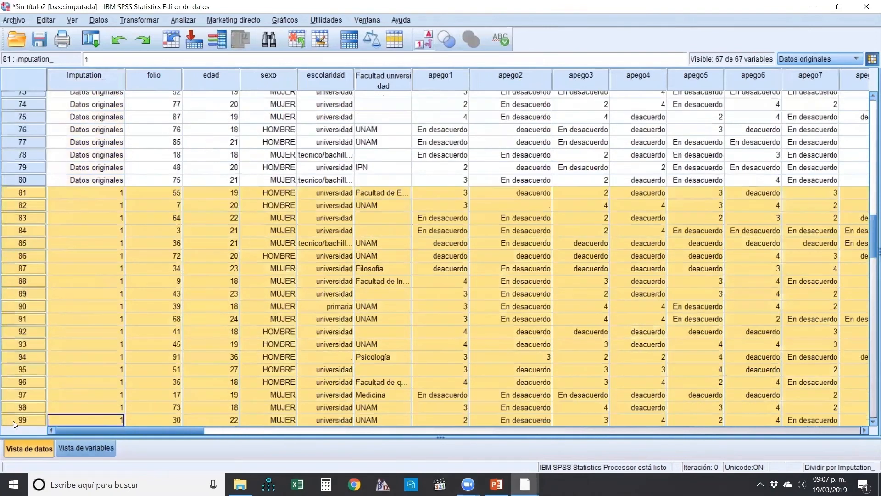
- Locate the last imputation 1 case in row 160 and return to the first case of the original data
{"action": "scroll", "coordinate": [16, 305], "scroll_direction": "down", "scroll_amount": 20}
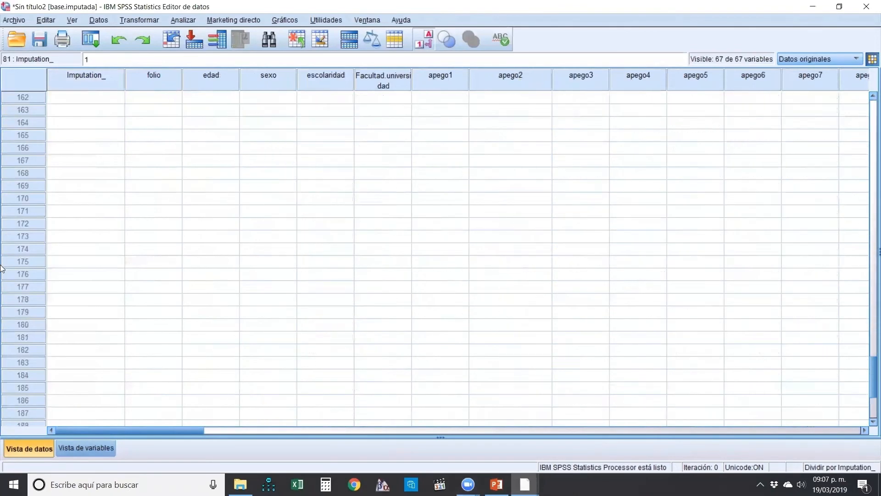
{"action": "scroll", "coordinate": [18, 204], "scroll_direction": "up", "scroll_amount": 5}
{"action": "left_click", "coordinate": [22, 261]}
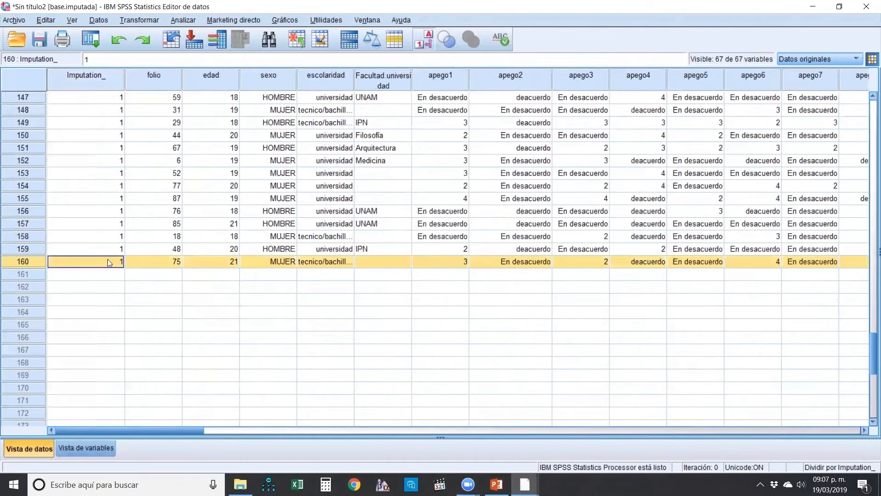
{"action": "left_click", "coordinate": [105, 287]}
{"action": "scroll", "coordinate": [79, 297], "scroll_direction": "down", "scroll_amount": 8}
{"action": "scroll", "coordinate": [79, 297], "scroll_direction": "up", "scroll_amount": 7}
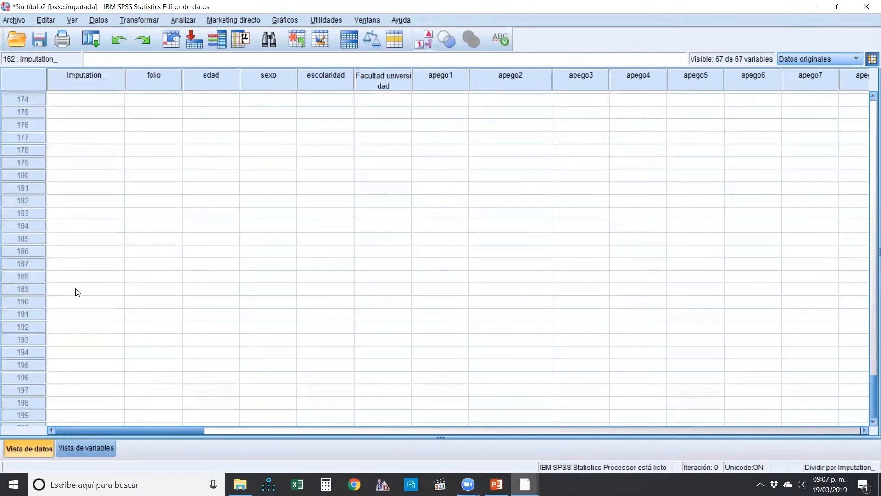
{"action": "scroll", "coordinate": [19, 226], "scroll_direction": "up", "scroll_amount": 14}
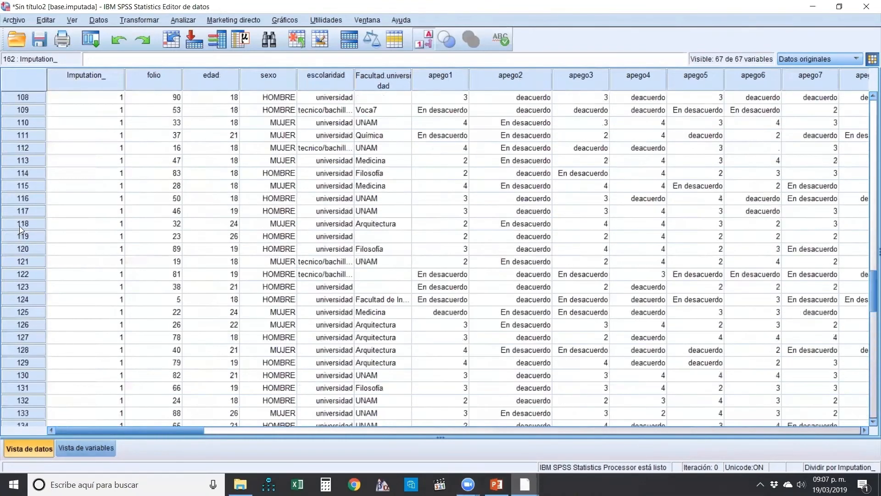
{"action": "scroll", "coordinate": [16, 227], "scroll_direction": "up", "scroll_amount": 20}
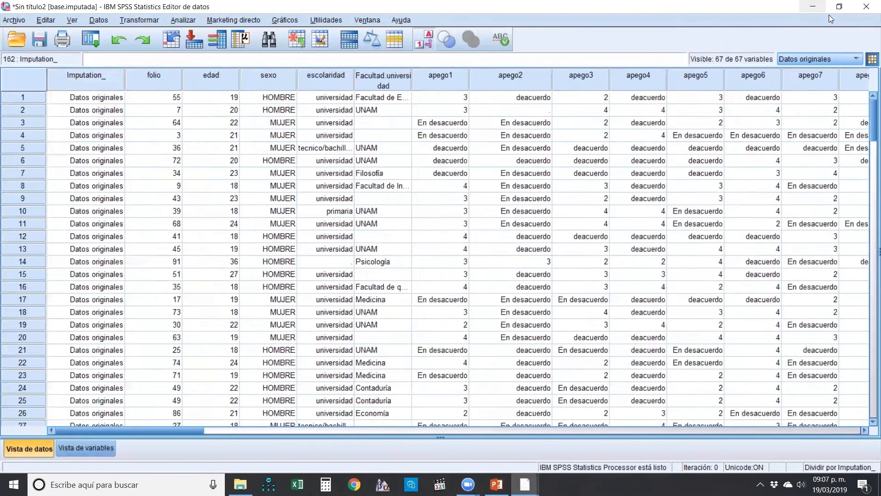
{"action": "mouse_move", "coordinate": [685, 162]}
{"action": "left_mouse_down"}
{"action": "mouse_move", "coordinate": [767, 83]}
{"action": "mouse_move", "coordinate": [802, 111]}
{"action": "mouse_move", "coordinate": [822, 105]}
{"action": "mouse_move", "coordinate": [812, 99]}
{"action": "left_mouse_up"}
{"action": "left_click_drag", "start_coordinate": [804, 80], "coordinate": [810, 87]}
{"action": "mouse_move", "coordinate": [869, 6]}
{"action": "left_mouse_down"}
{"action": "mouse_move", "coordinate": [877, 56]}
{"action": "mouse_move", "coordinate": [723, 62]}
{"action": "left_mouse_up"}
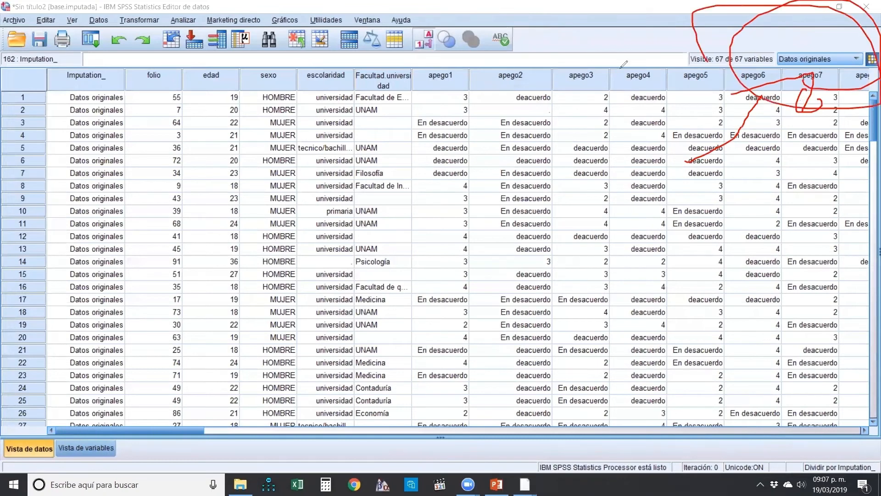
{"action": "left_click", "coordinate": [679, 77]}
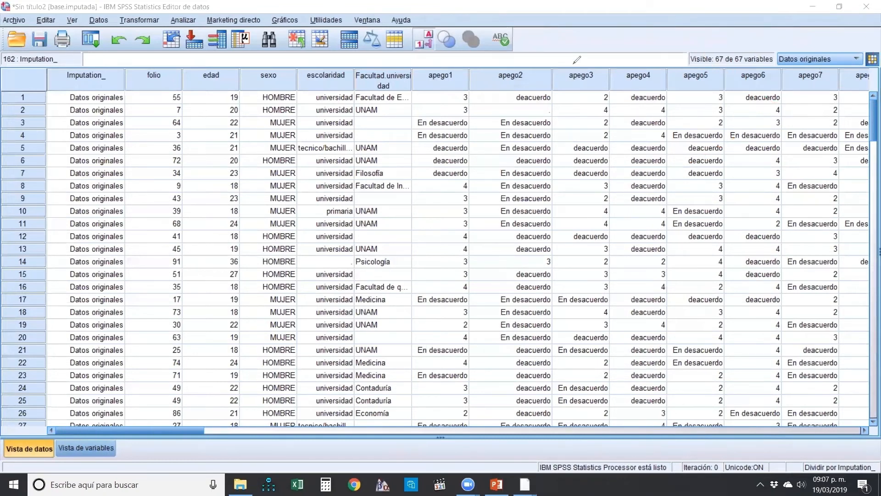
- Switch the displayed data between Datos originales and imputation 1, and return to the first case of the original data
{"action": "left_click", "coordinate": [856, 59]}
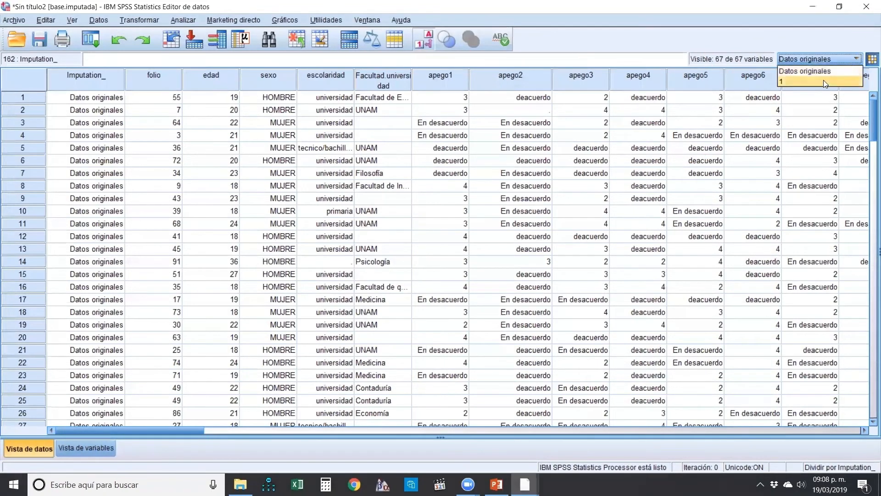
{"action": "left_click", "coordinate": [824, 79]}
{"action": "scroll", "coordinate": [28, 207], "scroll_direction": "up", "scroll_amount": 4}
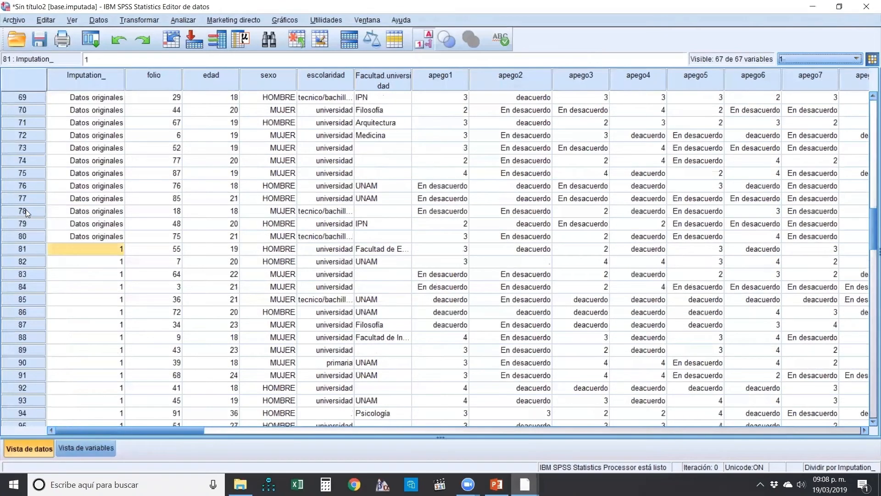
{"action": "scroll", "coordinate": [26, 210], "scroll_direction": "down", "scroll_amount": 5}
{"action": "left_click", "coordinate": [794, 59]}
{"action": "left_click", "coordinate": [796, 73]}
{"action": "left_click", "coordinate": [810, 60]}
{"action": "left_click", "coordinate": [803, 81]}
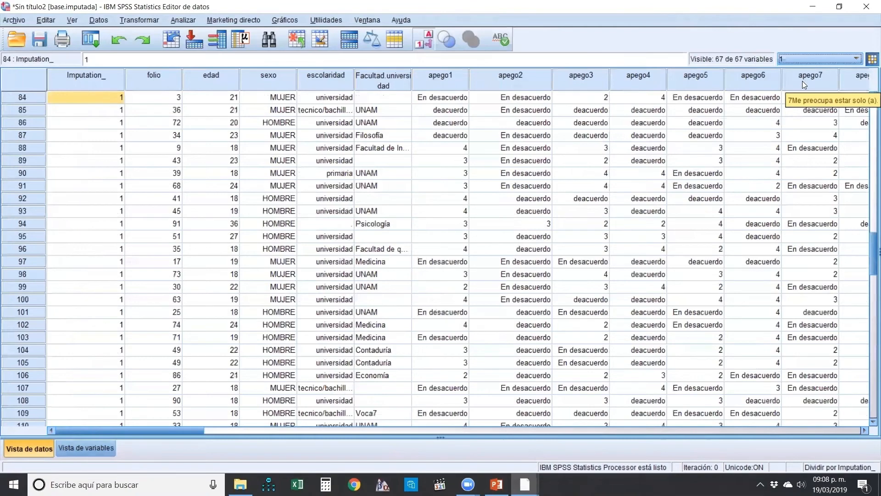
{"action": "scroll", "coordinate": [869, 183], "scroll_direction": "up", "scroll_amount": 20}
{"action": "scroll", "coordinate": [870, 138], "scroll_direction": "up", "scroll_amount": 5}
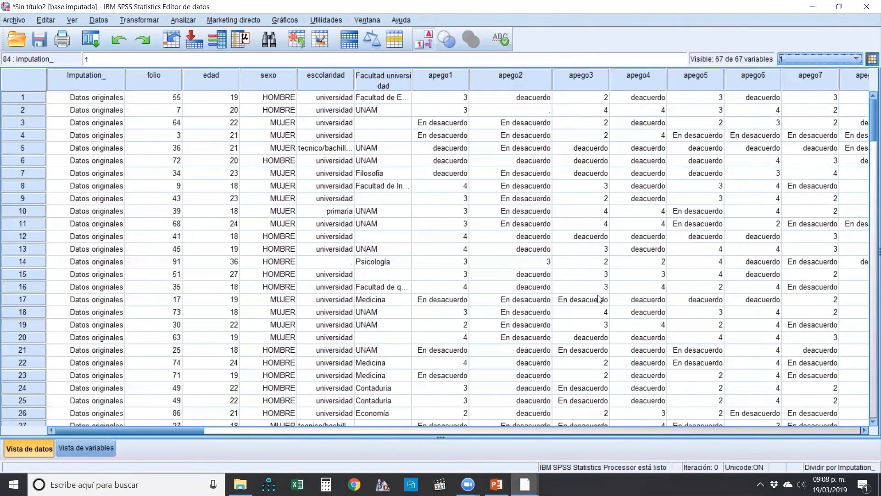
- Examine the original data of the recoded attachment items, selecting cases 1 to 4 of VAR00001 and of reco.apego16
{"action": "left_click_drag", "start_coordinate": [232, 423], "coordinate": [742, 433]}
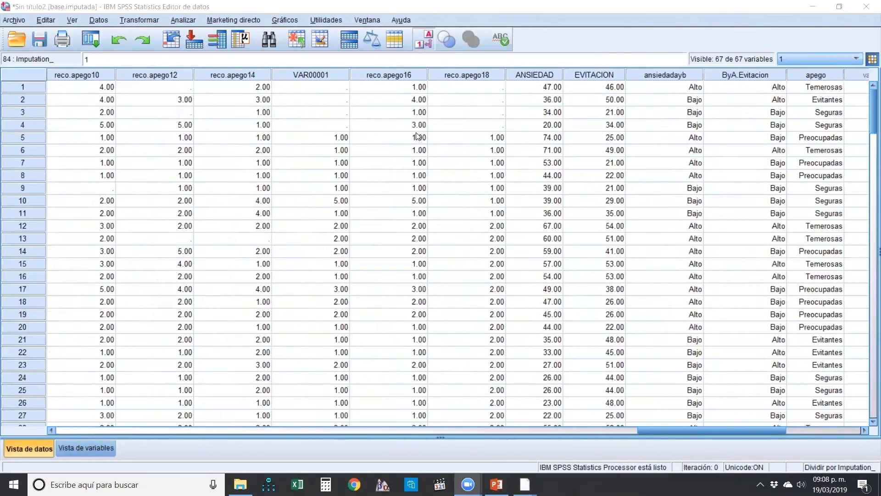
{"action": "left_click_drag", "start_coordinate": [315, 87], "coordinate": [309, 128]}
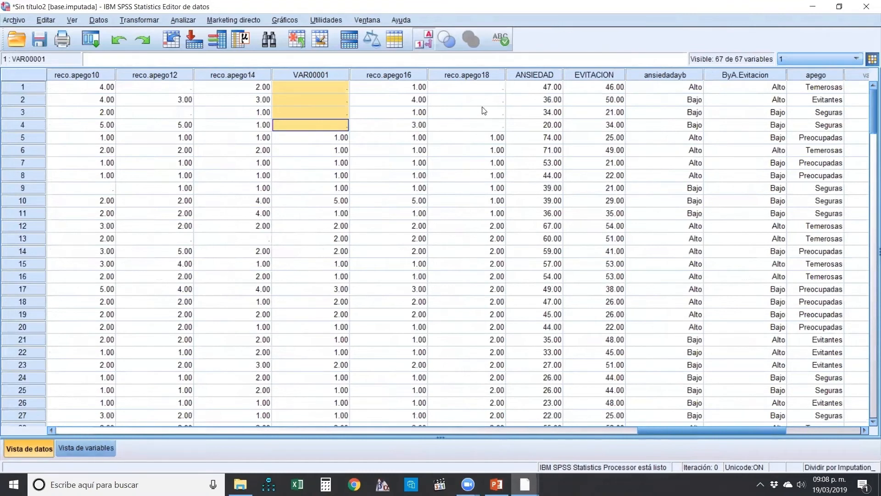
{"action": "left_click_drag", "start_coordinate": [388, 87], "coordinate": [389, 125]}
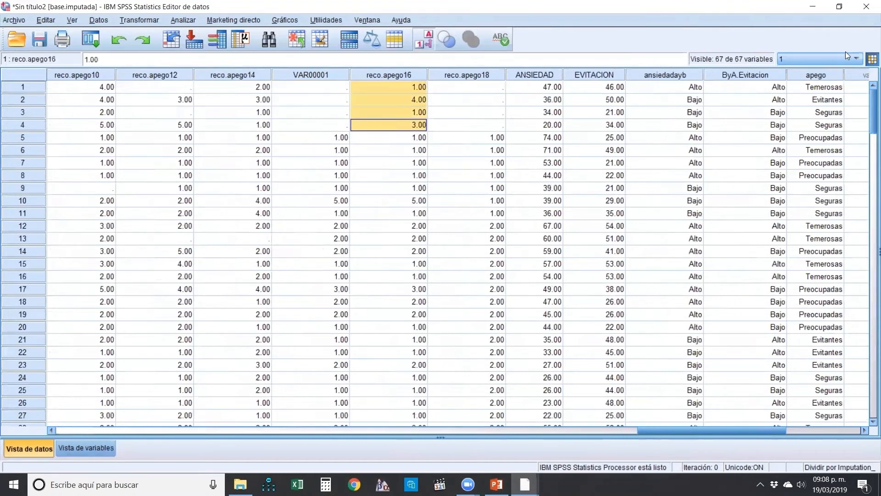
- Go to imputation 1 and locate its highlighted imputed cells in the recoded attachment items from row 81 on
{"action": "left_click", "coordinate": [816, 58]}
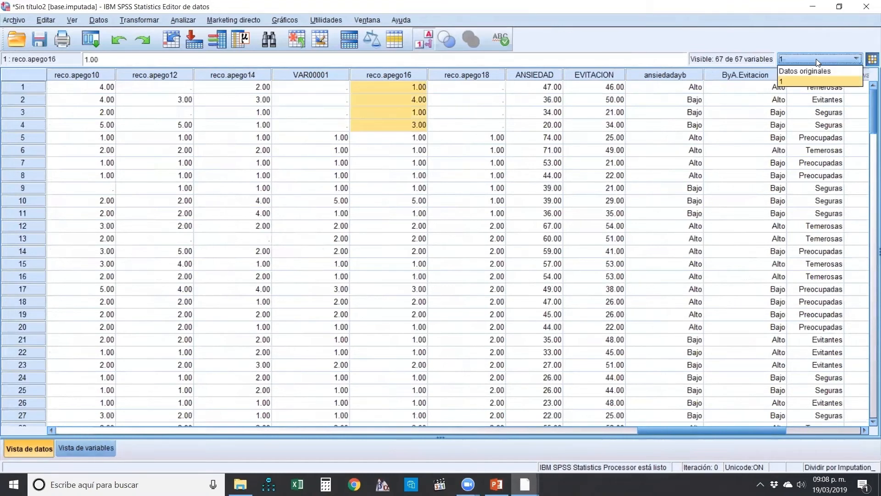
{"action": "left_click", "coordinate": [802, 83]}
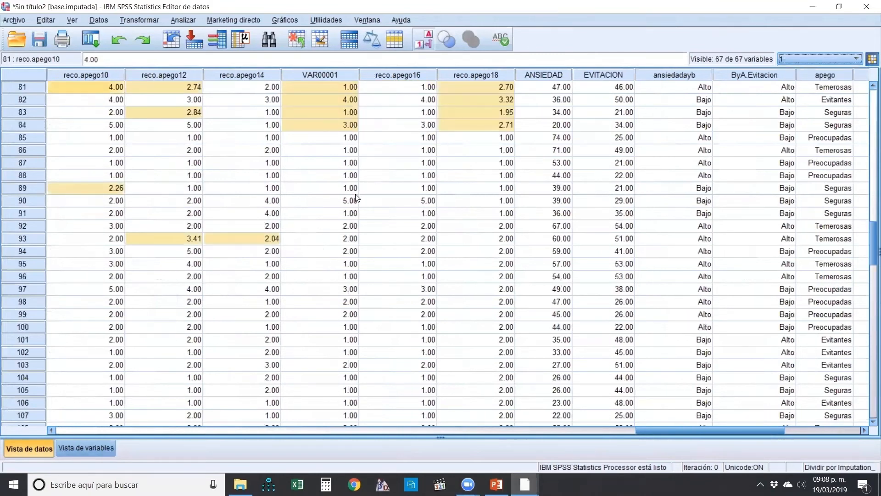
{"action": "scroll", "coordinate": [374, 187], "scroll_direction": "up", "scroll_amount": 1}
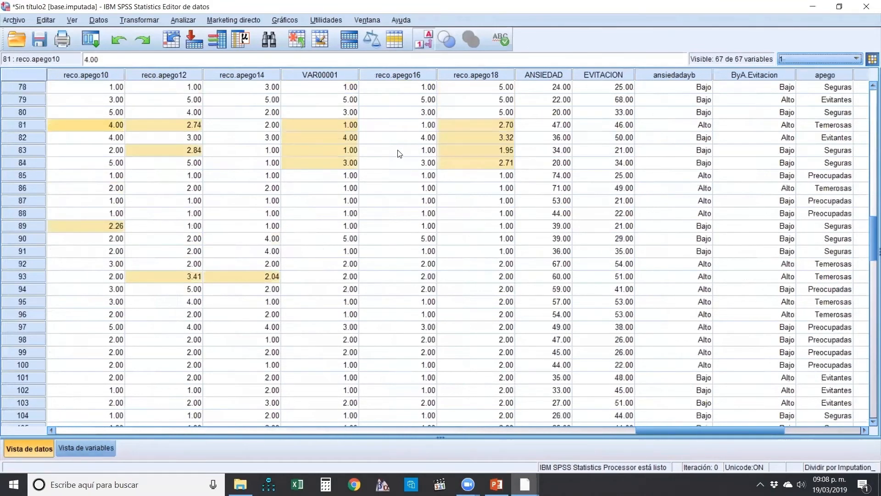
{"action": "left_click_drag", "start_coordinate": [7, 124], "coordinate": [2, 202]}
{"action": "left_click_drag", "start_coordinate": [110, 424], "coordinate": [441, 420]}
{"action": "left_click_drag", "start_coordinate": [165, 430], "coordinate": [679, 339]}
{"action": "scroll", "coordinate": [560, 297], "scroll_direction": "up", "scroll_amount": 4}
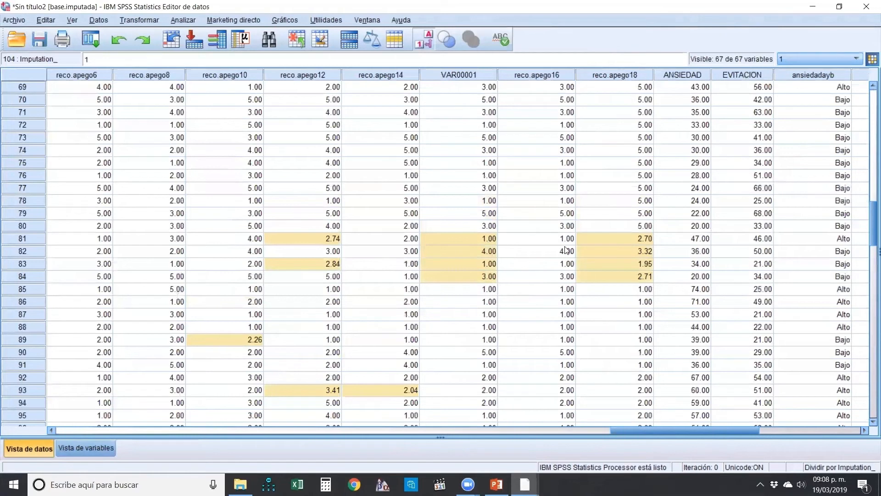
- Inspect imputation 1 values in reco.apego16 and reco.apego18 for rows 81 to 84, and the highlighted cells of reco.apego12 and reco.apego14
{"action": "left_click_drag", "start_coordinate": [566, 239], "coordinate": [525, 275]}
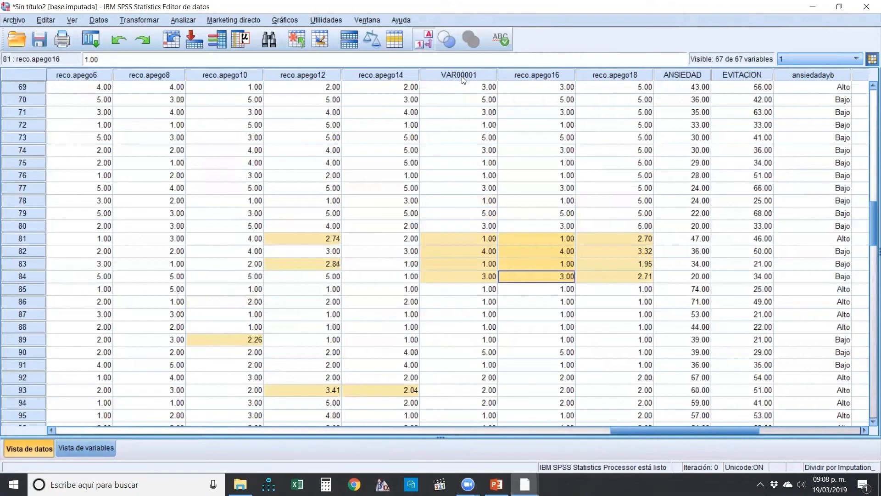
{"action": "scroll", "coordinate": [285, 166], "scroll_direction": "down", "scroll_amount": 1}
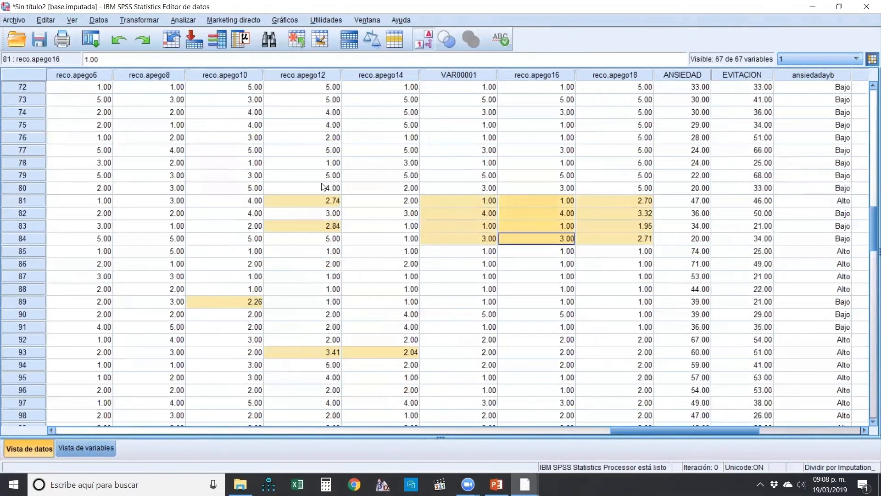
{"action": "left_click", "coordinate": [310, 226]}
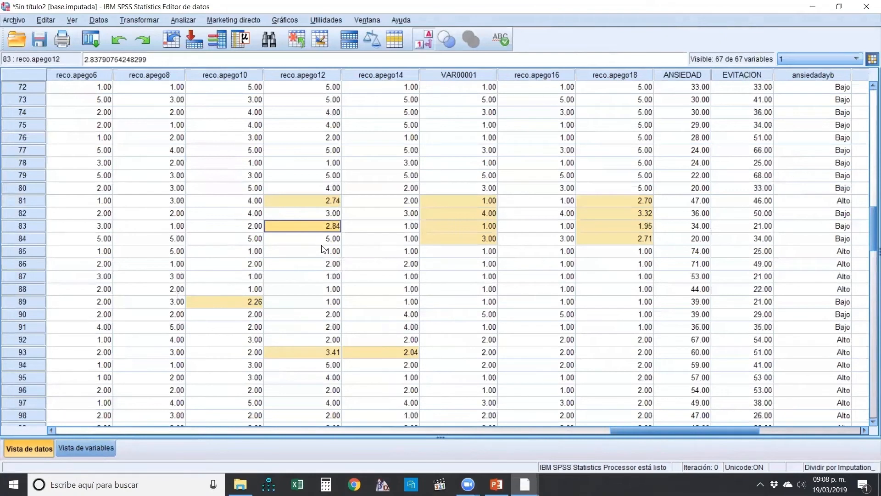
{"action": "left_click_drag", "start_coordinate": [613, 200], "coordinate": [606, 235]}
{"action": "left_click", "coordinate": [381, 352]}
{"action": "left_click", "coordinate": [305, 352]}
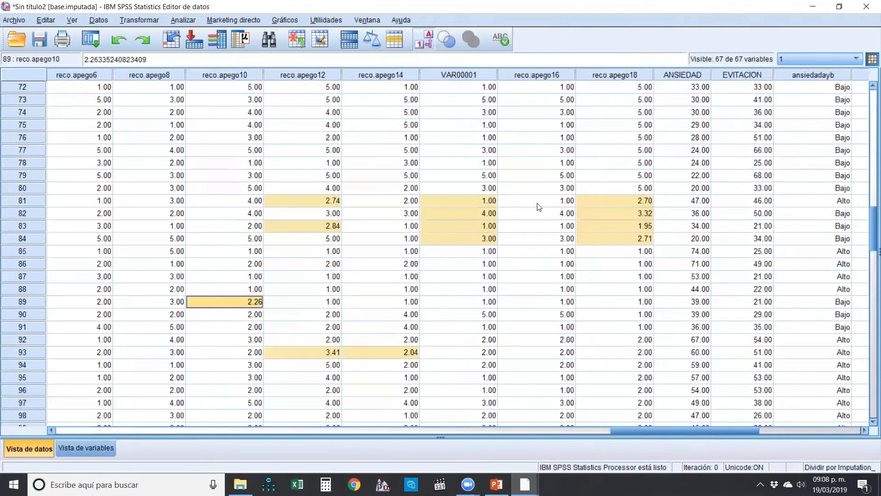
- Check the unrounded imputed values of reco.apego18 in rows 81 to 83, reco.apego12 in row 81 and reco.apego10 in row 89
{"action": "left_click", "coordinate": [630, 198]}
{"action": "left_click", "coordinate": [637, 212]}
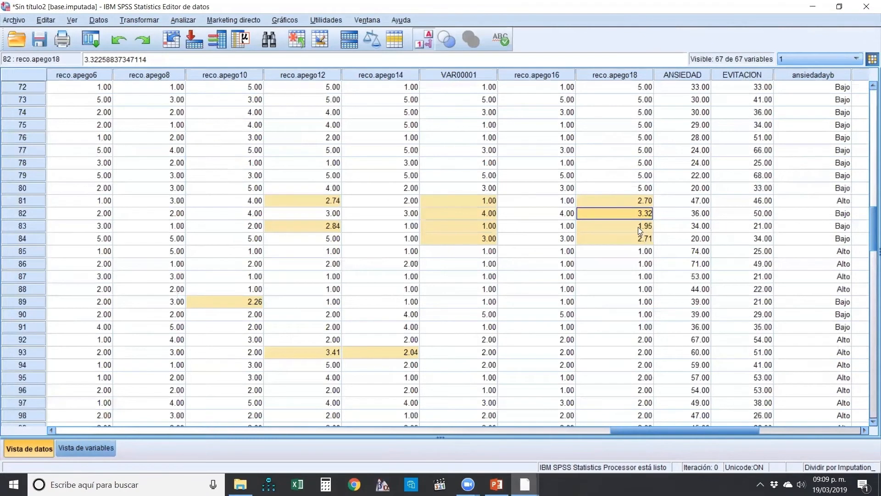
{"action": "left_click", "coordinate": [641, 226]}
{"action": "left_click", "coordinate": [645, 214]}
{"action": "left_click", "coordinate": [330, 202]}
{"action": "left_click", "coordinate": [237, 303]}
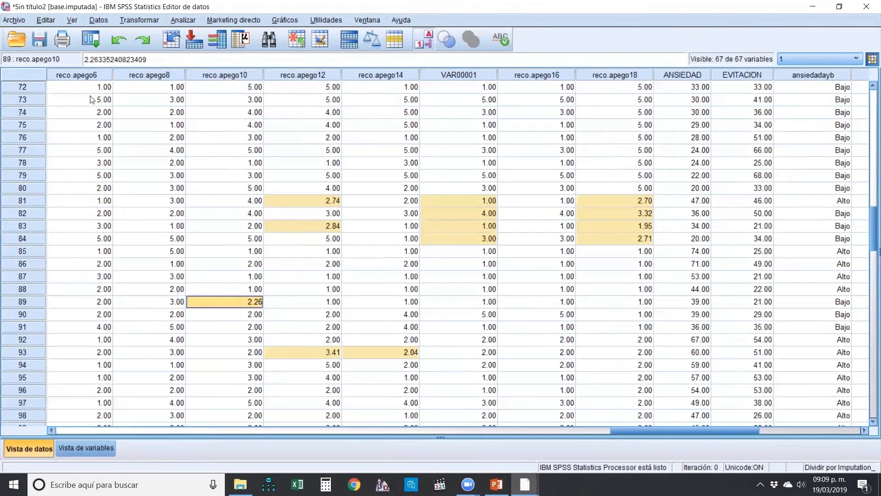
- Compare the imputed cells of VAR00001 in rows 81 to 84 with the reco.apego16 column
{"action": "left_click", "coordinate": [78, 74]}
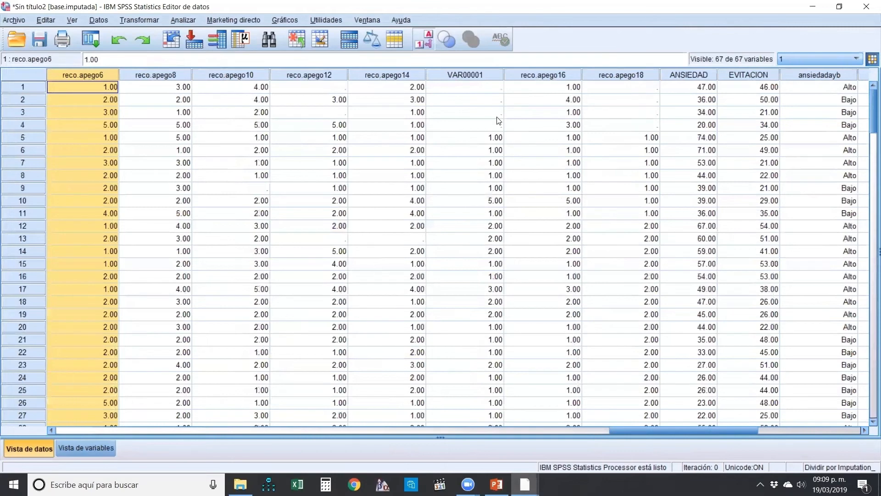
{"action": "scroll", "coordinate": [438, 299], "scroll_direction": "down", "scroll_amount": 20}
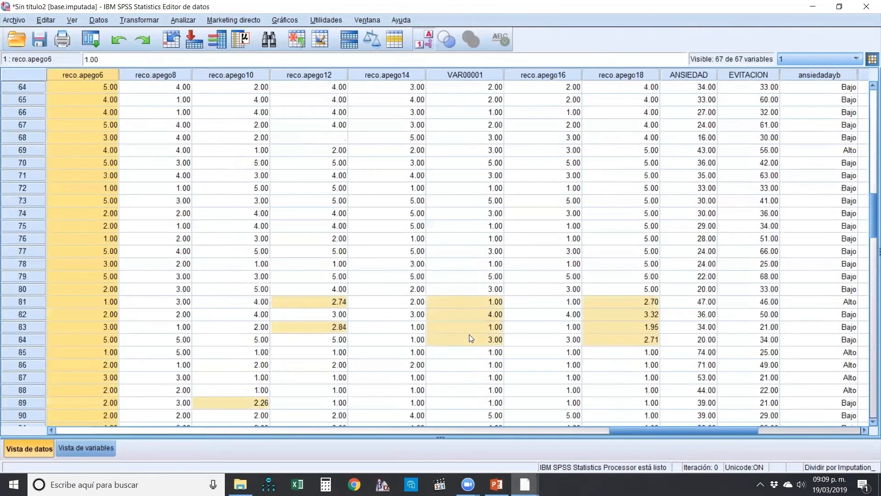
{"action": "scroll", "coordinate": [474, 327], "scroll_direction": "up", "scroll_amount": 2}
{"action": "left_click_drag", "start_coordinate": [487, 226], "coordinate": [487, 269]}
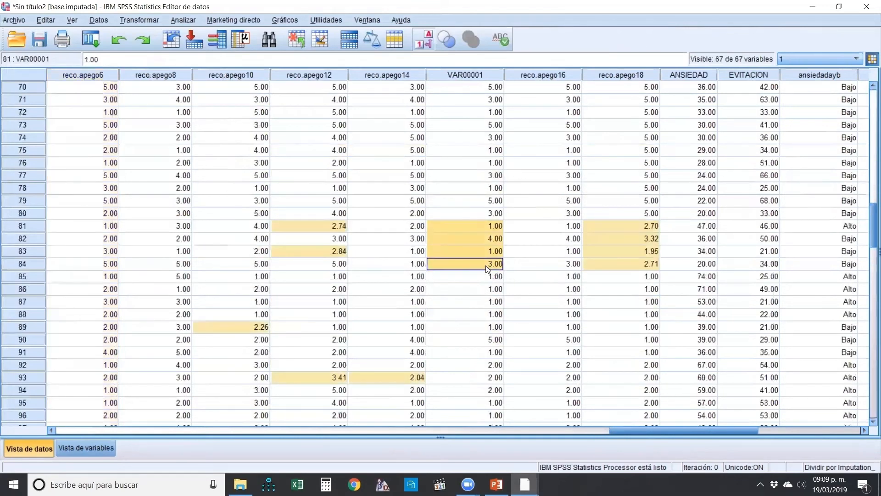
{"action": "left_click", "coordinate": [537, 74]}
{"action": "scroll", "coordinate": [499, 244], "scroll_direction": "down", "scroll_amount": 20}
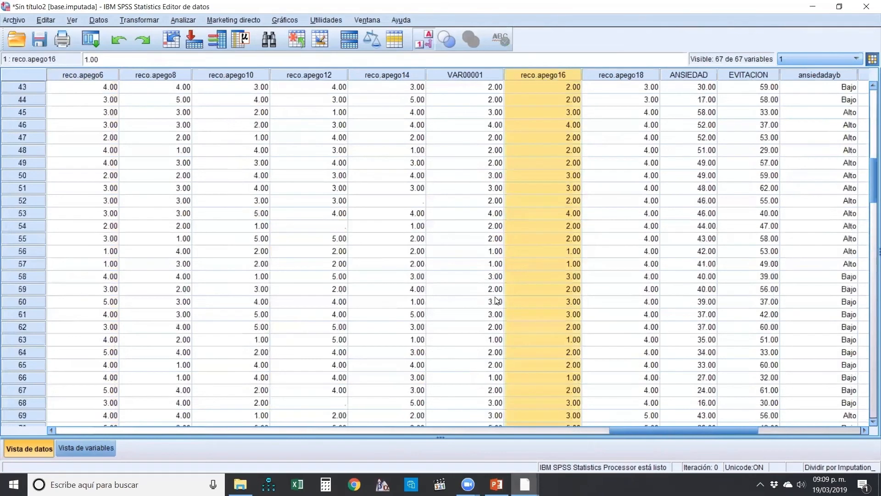
{"action": "scroll", "coordinate": [499, 275], "scroll_direction": "up", "scroll_amount": 5}
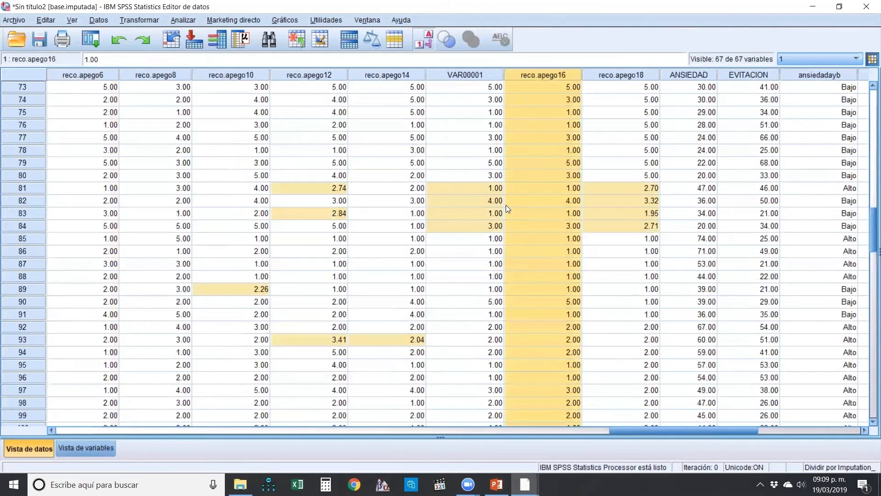
- Select VAR00001 in row 81 and trace the whole reco.apego16 column from the original cases to the imputed ones
{"action": "left_click", "coordinate": [469, 188]}
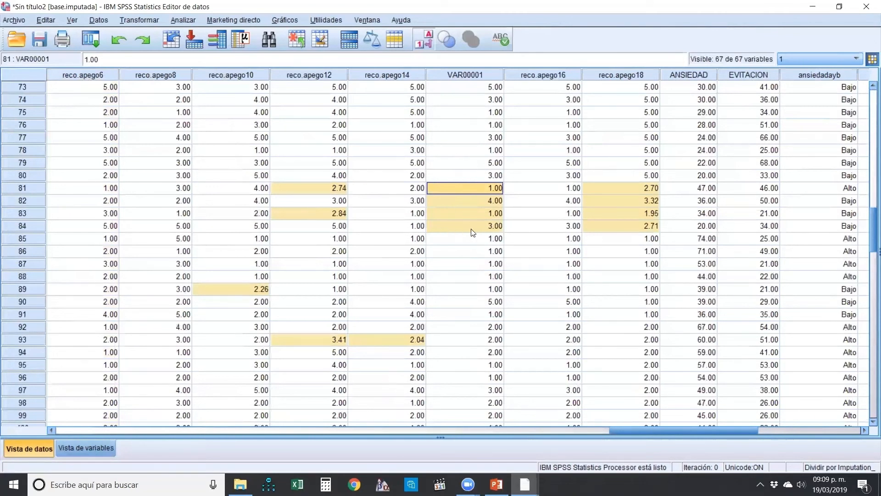
{"action": "left_click", "coordinate": [560, 75]}
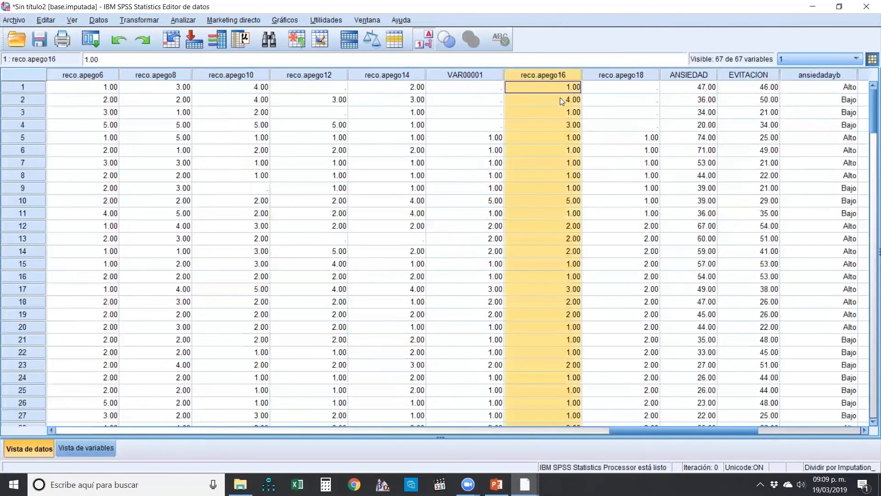
{"action": "scroll", "coordinate": [515, 305], "scroll_direction": "down", "scroll_amount": 13}
{"action": "scroll", "coordinate": [515, 306], "scroll_direction": "down", "scroll_amount": 5}
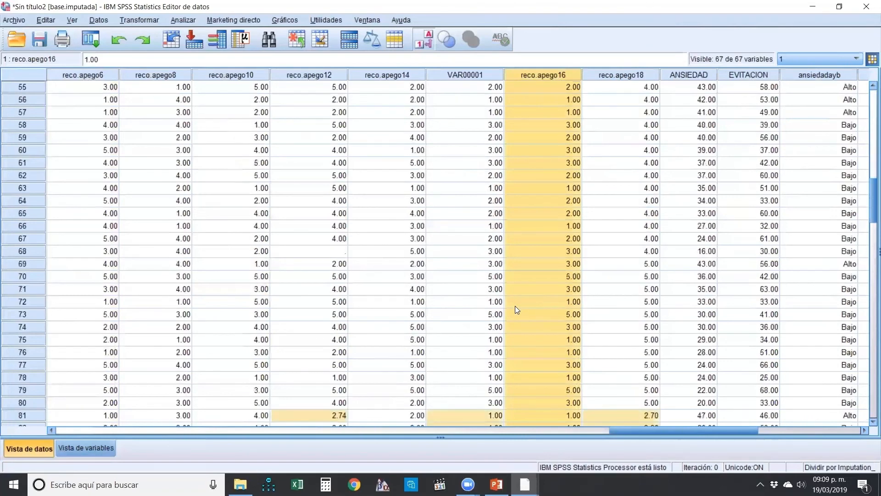
{"action": "scroll", "coordinate": [515, 306], "scroll_direction": "down", "scroll_amount": 6}
{"action": "scroll", "coordinate": [519, 307], "scroll_direction": "up", "scroll_amount": 2}
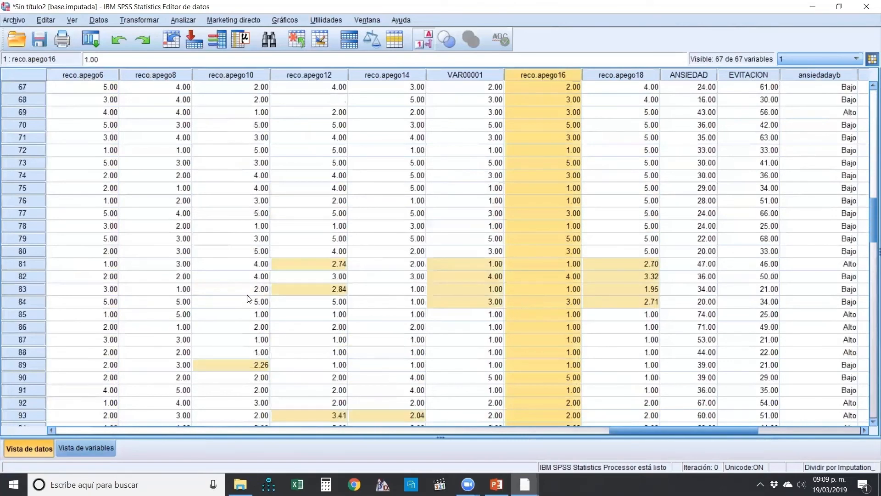
- Review the imputed cells of reco.apego10, reco.apego12 and reco.apego14, and select reco.apego18 in rows 81 to 84
{"action": "scroll", "coordinate": [246, 304], "scroll_direction": "down", "scroll_amount": 3}
{"action": "left_click", "coordinate": [345, 153]}
{"action": "left_click", "coordinate": [330, 180]}
{"action": "left_click", "coordinate": [234, 249]}
{"action": "left_click", "coordinate": [294, 293]}
{"action": "left_click", "coordinate": [398, 311]}
{"action": "scroll", "coordinate": [583, 256], "scroll_direction": "up", "scroll_amount": 1}
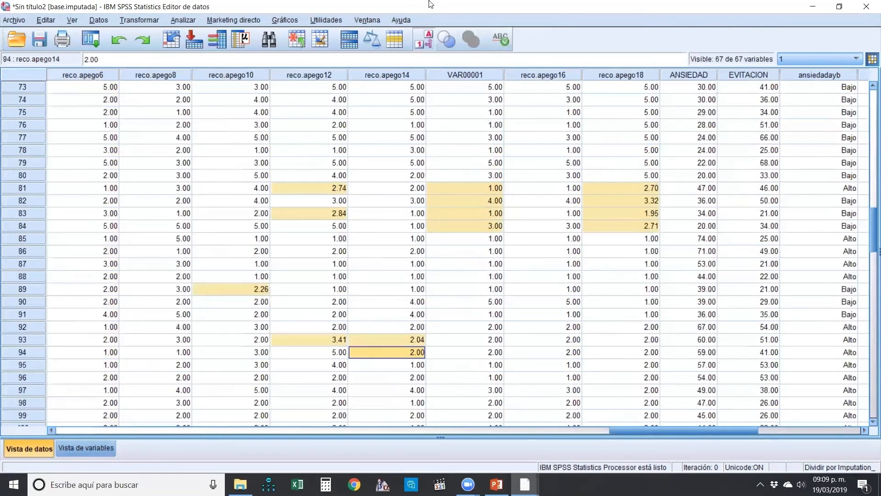
{"action": "left_click_drag", "start_coordinate": [601, 185], "coordinate": [595, 225]}
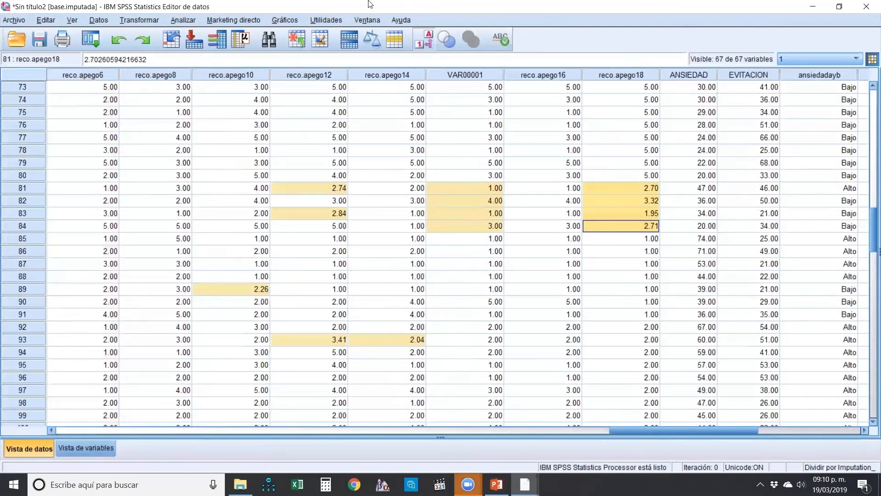
- Save the imputed dataset in the Canal folder as an SPSS Statistics file named imputada
{"action": "left_click", "coordinate": [39, 39]}
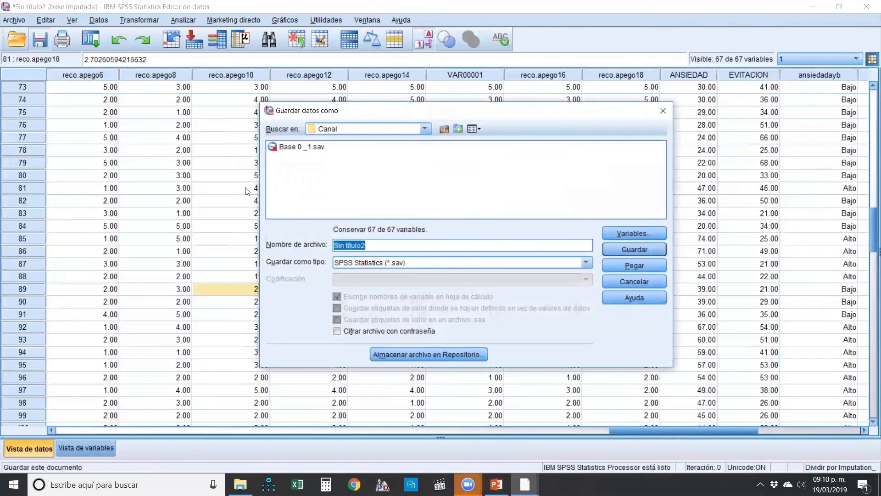
{"action": "type", "text": "imptada"}
{"action": "key", "text": "BackSpace"}
{"action": "key", "text": "BackSpace"}
{"action": "key", "text": "BackSpace"}
{"action": "key", "text": "BackSpace"}
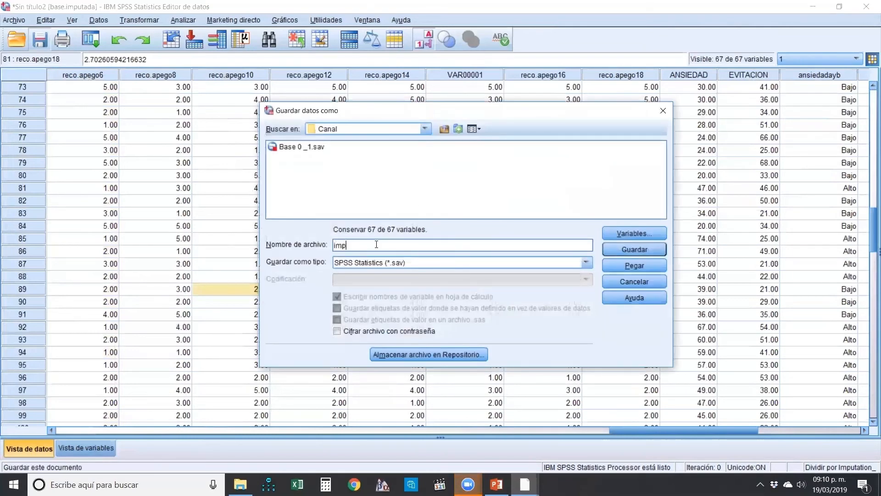
{"action": "type", "text": "utada"}
{"action": "key", "text": "Return"}
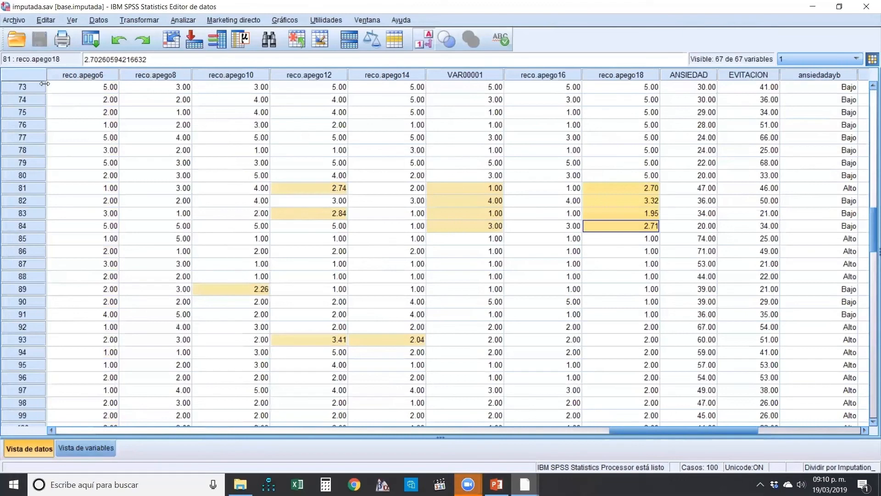
- Start an independent-samples T test on the imputed dataset with sexo as the grouping variable
{"action": "mouse_move", "coordinate": [873, 233]}
{"action": "left_mouse_down"}
{"action": "mouse_move", "coordinate": [873, 253]}
{"action": "mouse_move", "coordinate": [872, 232]}
{"action": "left_mouse_up"}
{"action": "left_click_drag", "start_coordinate": [684, 431], "coordinate": [320, 432]}
{"action": "left_click_drag", "start_coordinate": [21, 393], "coordinate": [13, 386]}
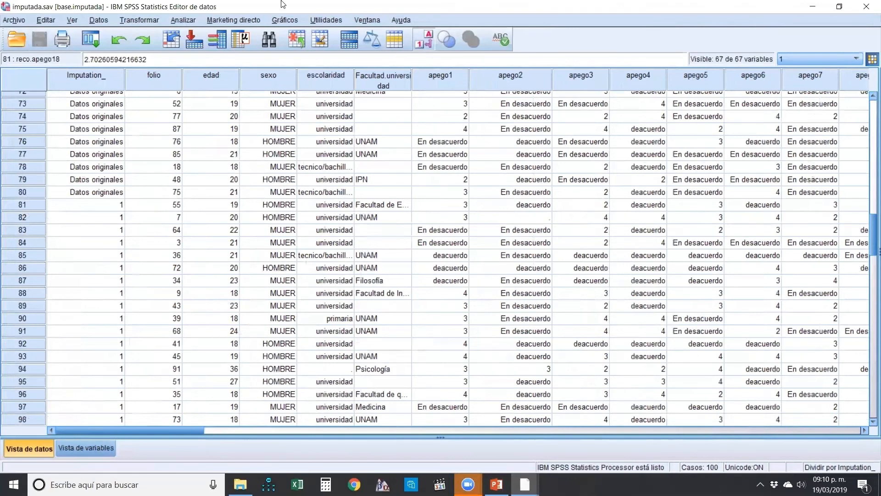
{"action": "left_click", "coordinate": [183, 20]}
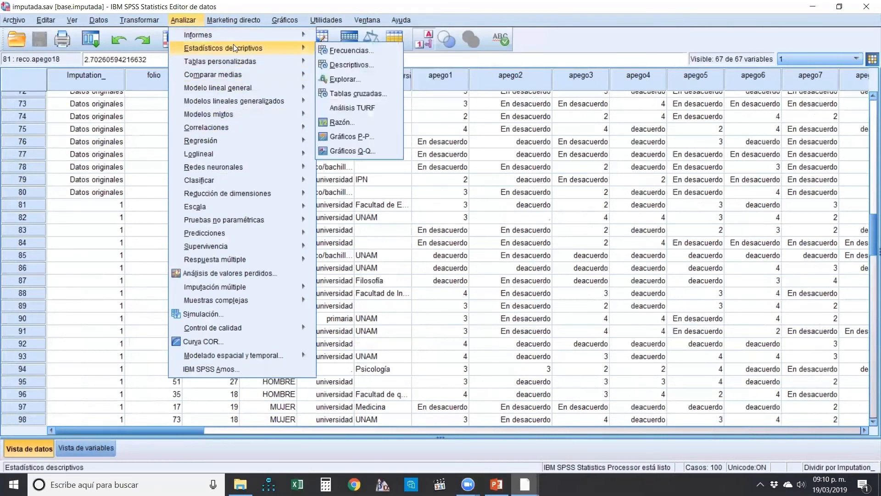
{"action": "mouse_move", "coordinate": [246, 74]}
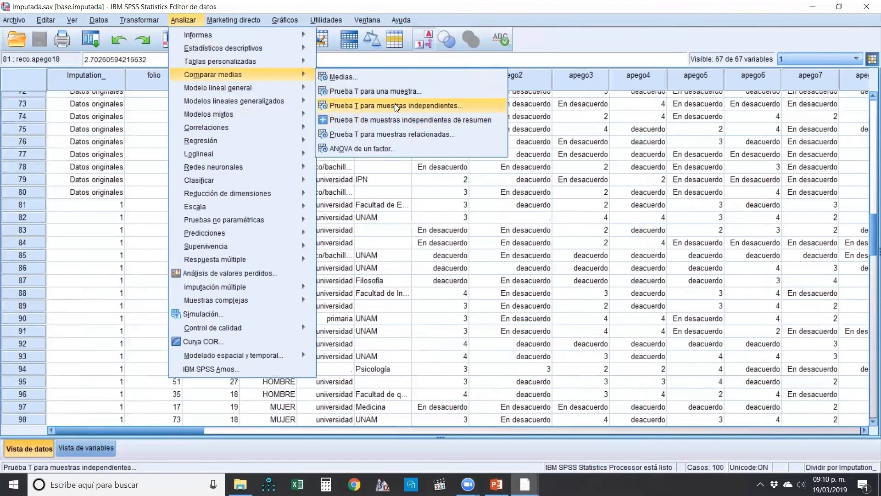
{"action": "left_click", "coordinate": [383, 106]}
{"action": "left_click", "coordinate": [206, 161]}
{"action": "left_click", "coordinate": [225, 168]}
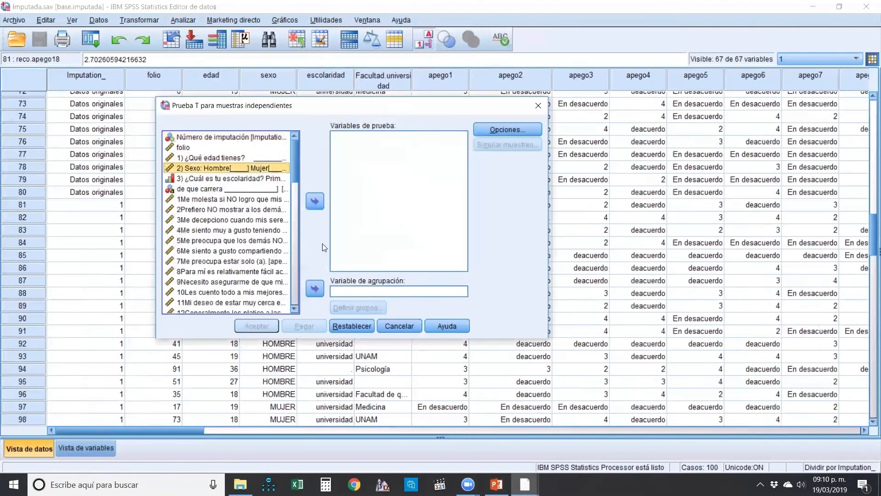
{"action": "left_click", "coordinate": [315, 288]}
- Define the groups of the sexo grouping variable as 1 and 2
{"action": "left_click", "coordinate": [364, 291]}
{"action": "left_click", "coordinate": [358, 307]}
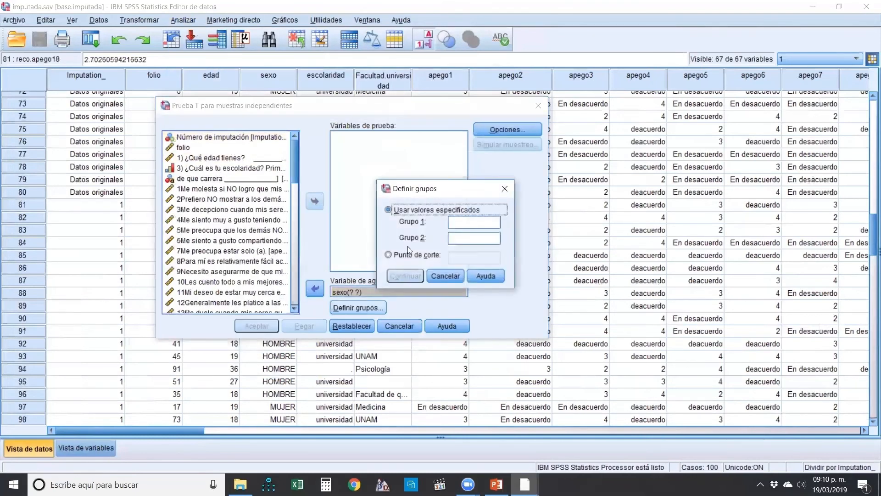
{"action": "type", "text": "2"}
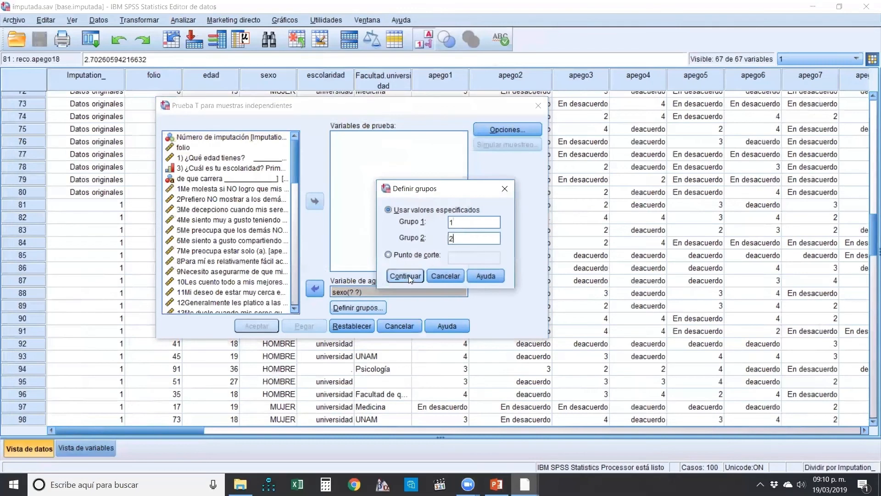
{"action": "left_click", "coordinate": [412, 273]}
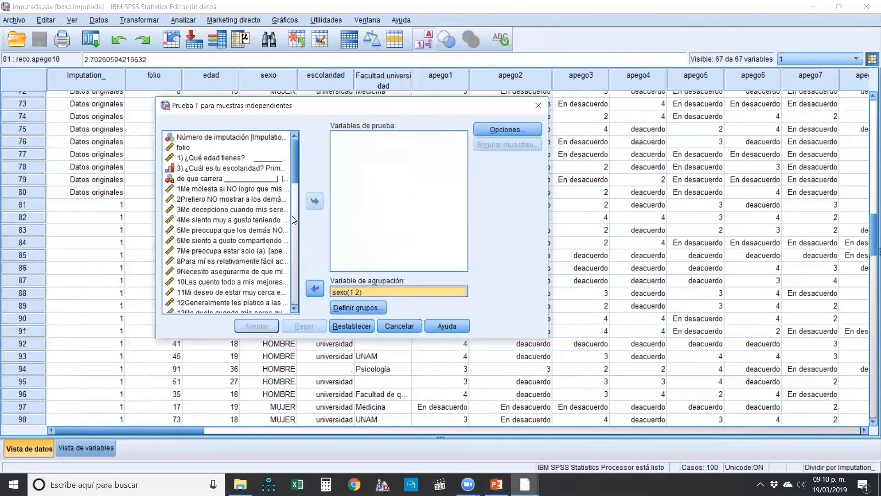
- Add attachment items 13, 14 and 15 as test variables and run the independent-samples T test
{"action": "scroll", "coordinate": [292, 216], "scroll_direction": "down", "scroll_amount": 10}
{"action": "left_click", "coordinate": [194, 147]}
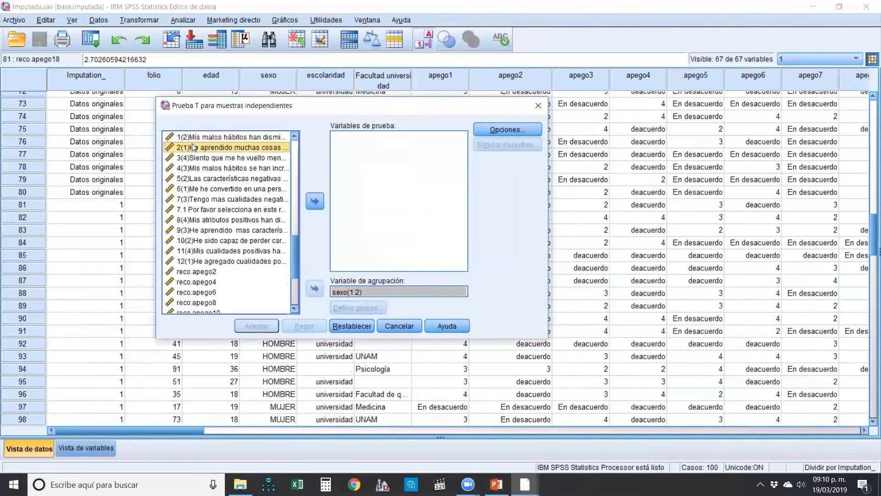
{"action": "scroll", "coordinate": [194, 168], "scroll_direction": "up", "scroll_amount": 10}
{"action": "left_click", "coordinate": [199, 170]}
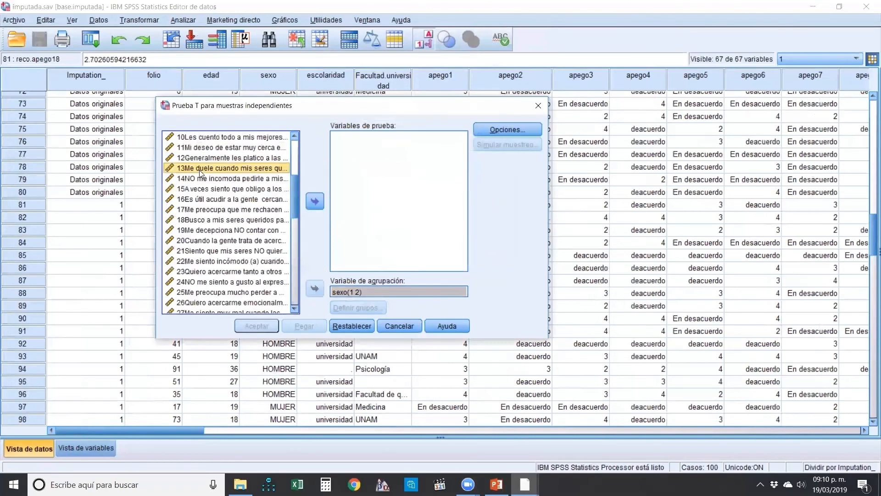
{"action": "key", "text": "shift+Down"}
{"action": "key", "text": "shift+Down"}
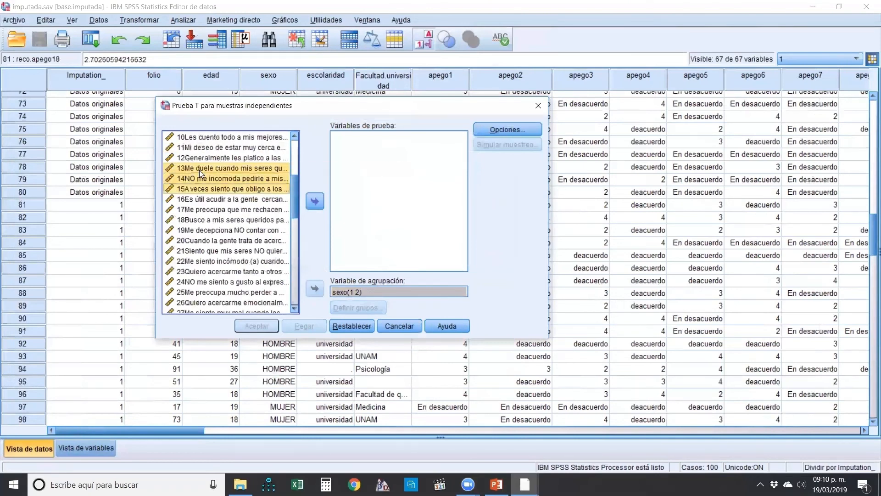
{"action": "left_click", "coordinate": [314, 201]}
{"action": "left_click", "coordinate": [250, 329]}
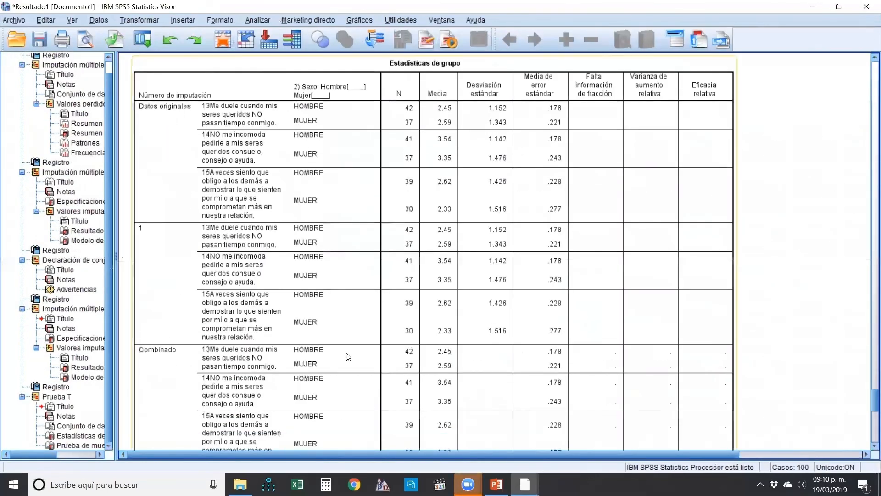
- Compare the group statistics and independent-samples test results for the original data, imputation 1 and the combined data
{"action": "scroll", "coordinate": [346, 356], "scroll_direction": "down", "scroll_amount": 3}
{"action": "scroll", "coordinate": [675, 187], "scroll_direction": "up", "scroll_amount": 2}
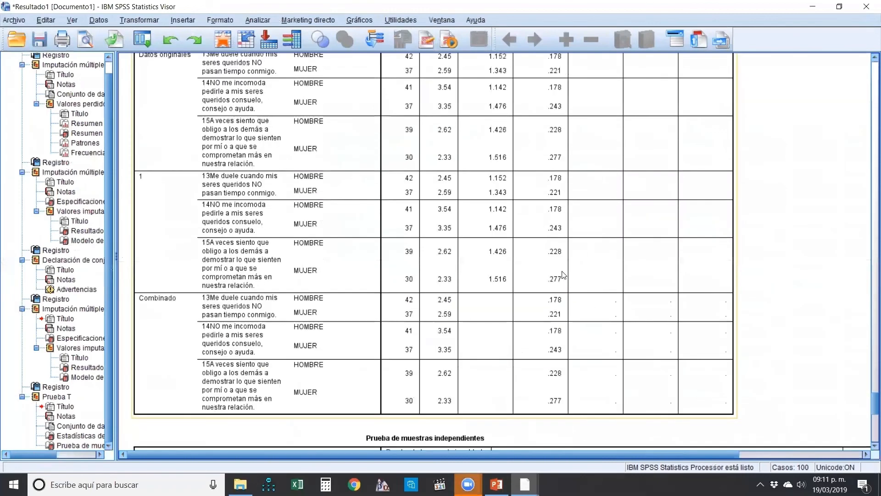
{"action": "scroll", "coordinate": [560, 230], "scroll_direction": "down", "scroll_amount": 8}
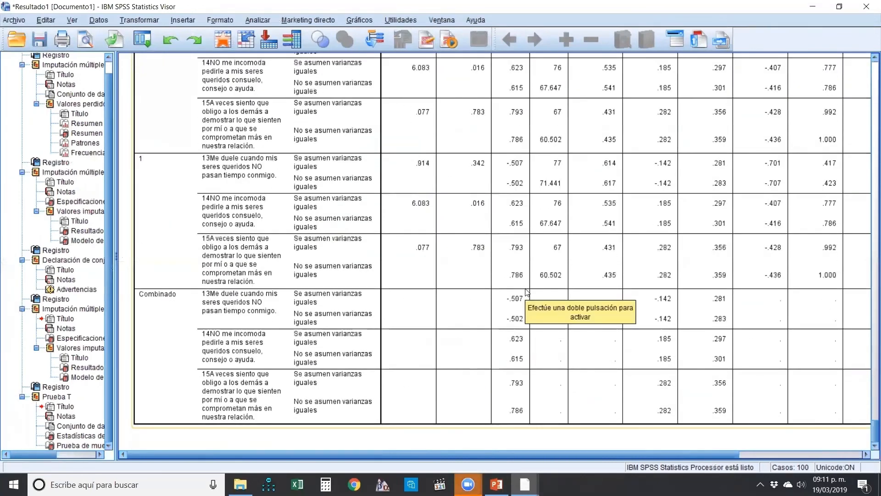
{"action": "scroll", "coordinate": [526, 293], "scroll_direction": "up", "scroll_amount": 9}
{"action": "scroll", "coordinate": [161, 170], "scroll_direction": "down", "scroll_amount": 10}
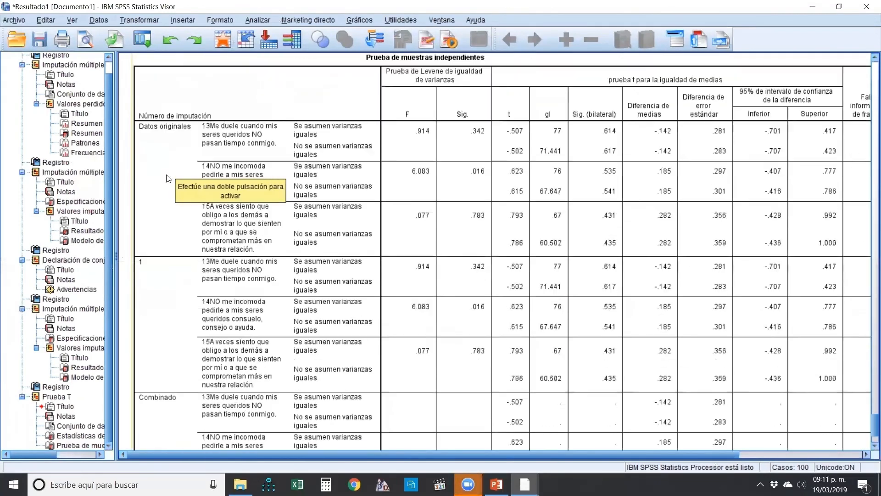
{"action": "scroll", "coordinate": [161, 170], "scroll_direction": "up", "scroll_amount": 15}
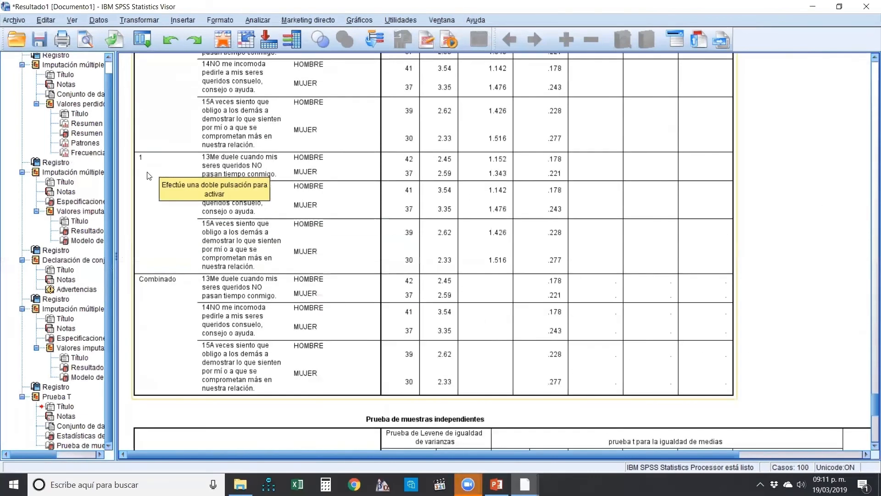
{"action": "scroll", "coordinate": [155, 178], "scroll_direction": "down", "scroll_amount": 8}
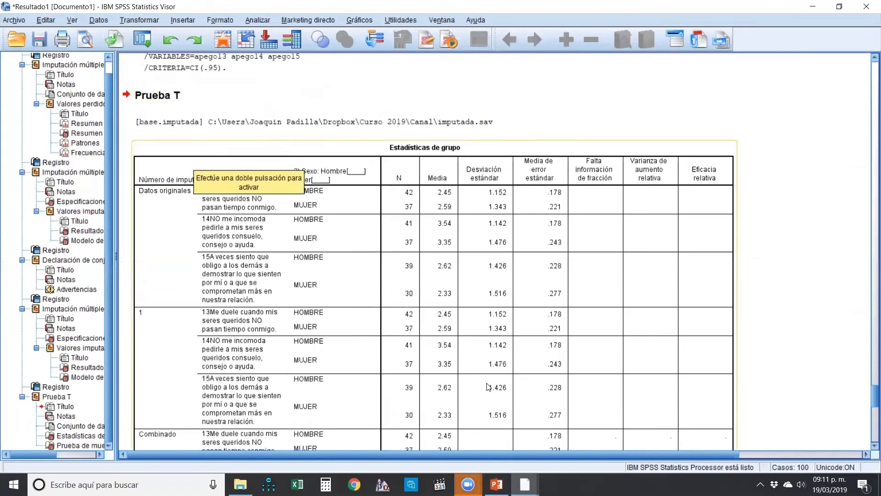
- Return to the imputada dataset and delete the original-data cases in rows 1 to 80
{"action": "left_click", "coordinate": [524, 484]}
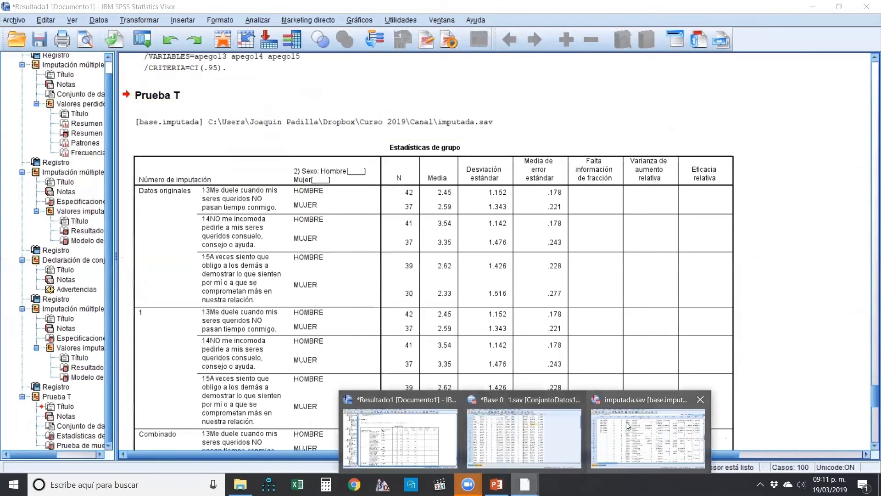
{"action": "left_click", "coordinate": [636, 414]}
{"action": "left_click_drag", "start_coordinate": [28, 196], "coordinate": [18, 3]}
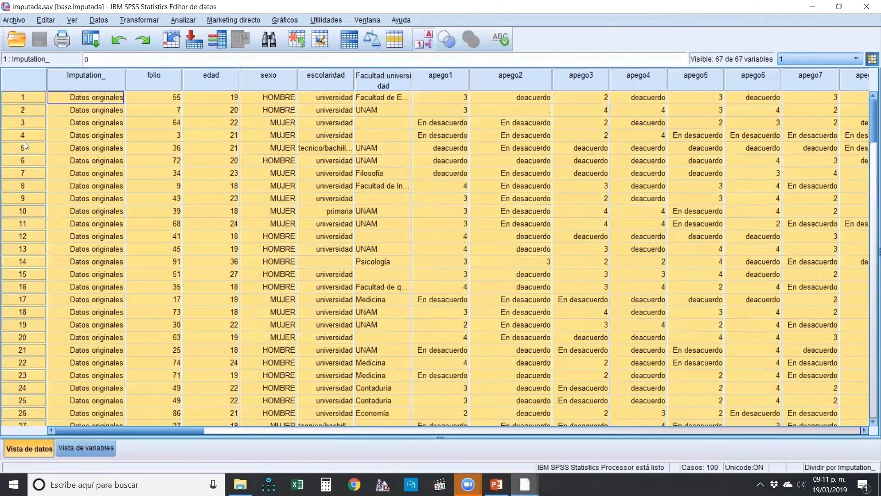
{"action": "scroll", "coordinate": [168, 372], "scroll_direction": "down", "scroll_amount": 19}
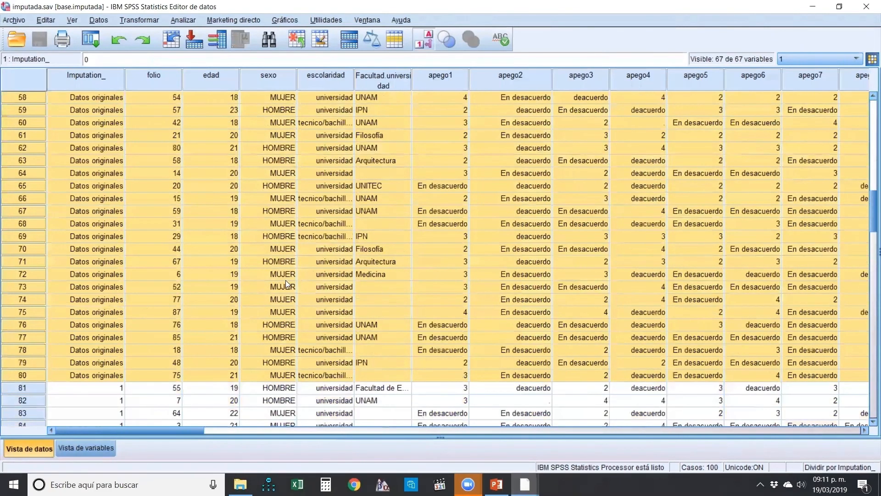
{"action": "scroll", "coordinate": [286, 280], "scroll_direction": "up", "scroll_amount": 19}
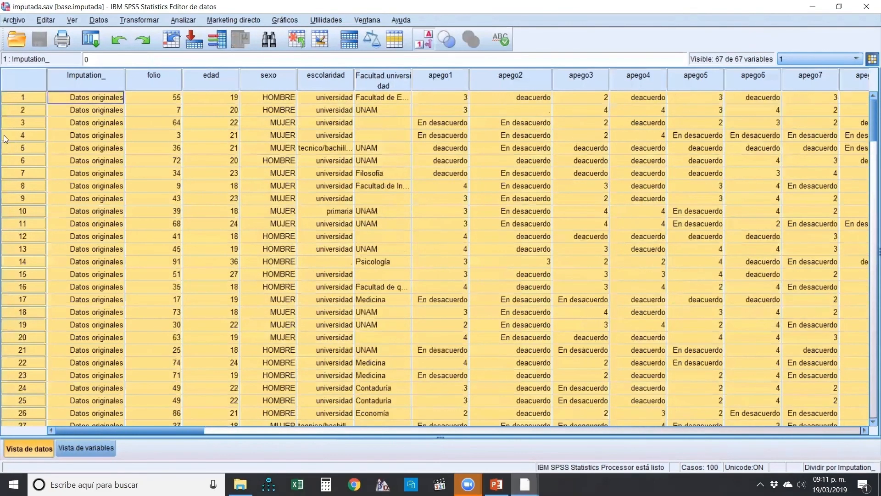
{"action": "right_click", "coordinate": [6, 138]}
{"action": "left_click", "coordinate": [35, 189]}
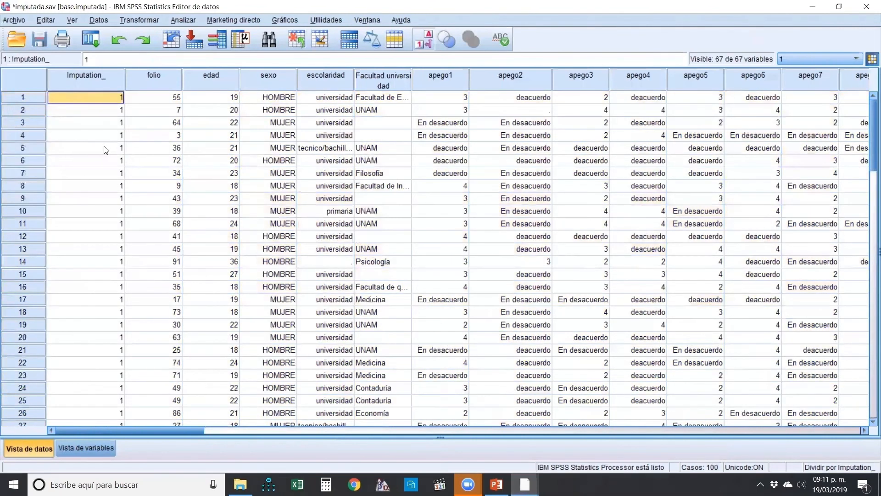
- Delete the Imputation_ variable from the imputada dataset
{"action": "left_click", "coordinate": [89, 75]}
{"action": "right_click", "coordinate": [90, 75]}
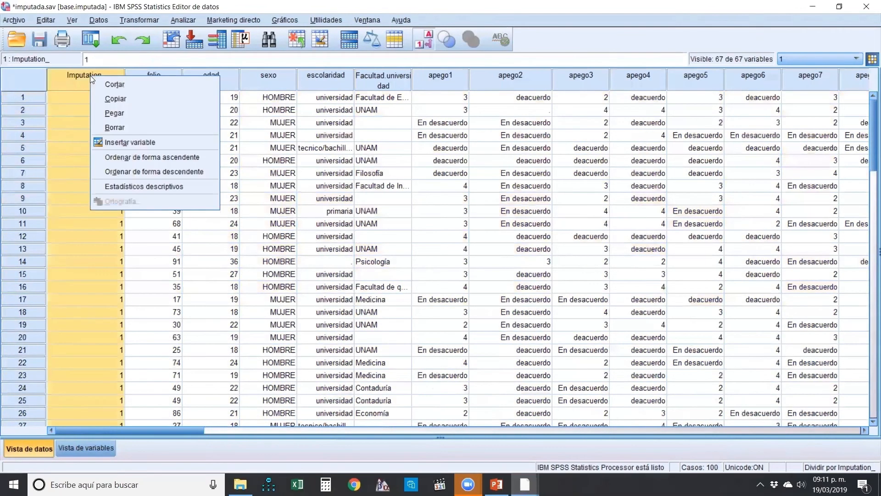
{"action": "left_click", "coordinate": [115, 124]}
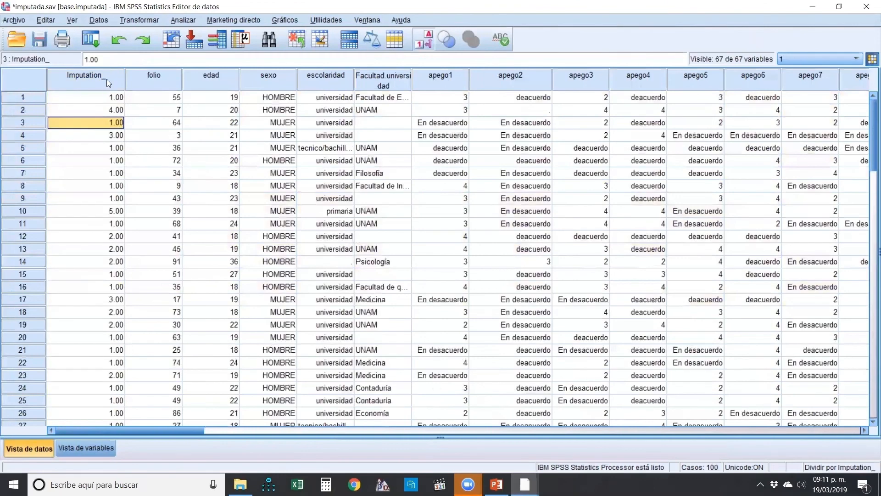
{"action": "right_click", "coordinate": [106, 79]}
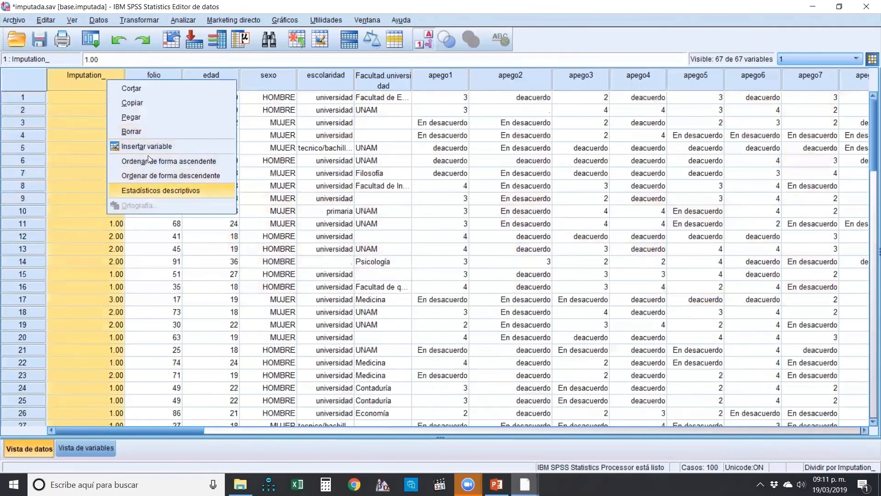
{"action": "left_click", "coordinate": [140, 133]}
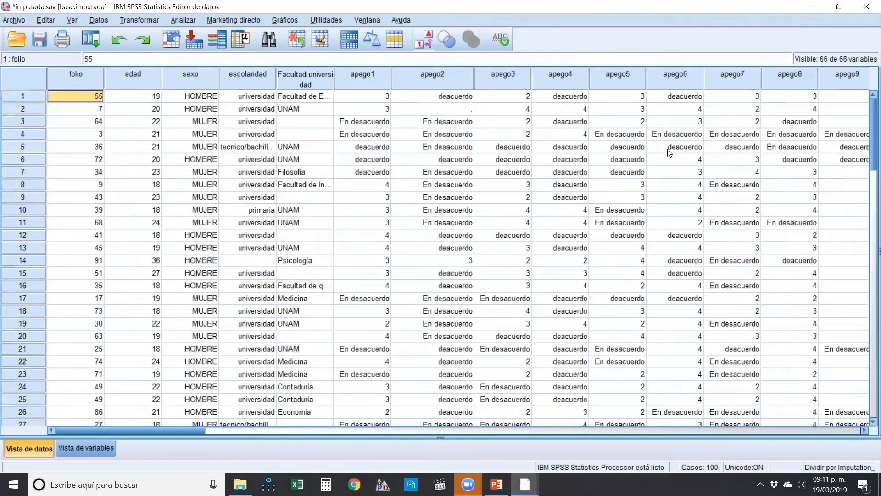
{"action": "left_click", "coordinate": [611, 148]}
{"action": "left_click_drag", "start_coordinate": [270, 431], "coordinate": [703, 405]}
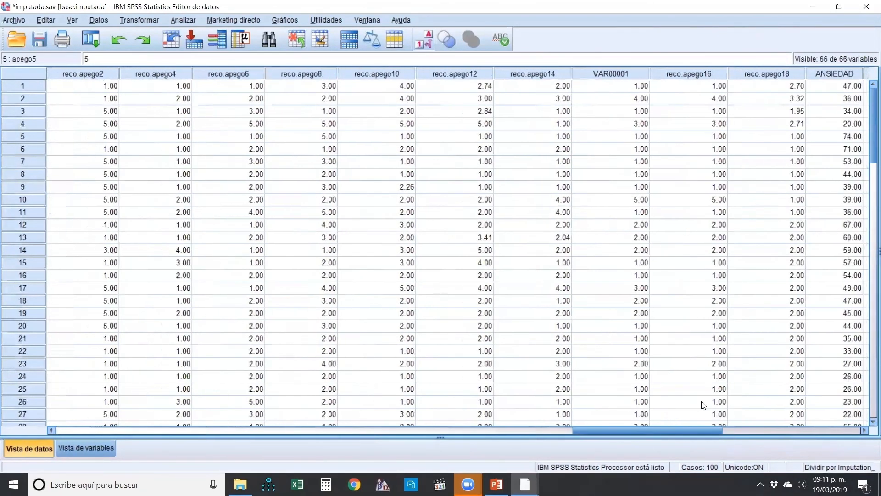
{"action": "left_click", "coordinate": [135, 21]}
{"action": "mouse_move", "coordinate": [183, 20]}
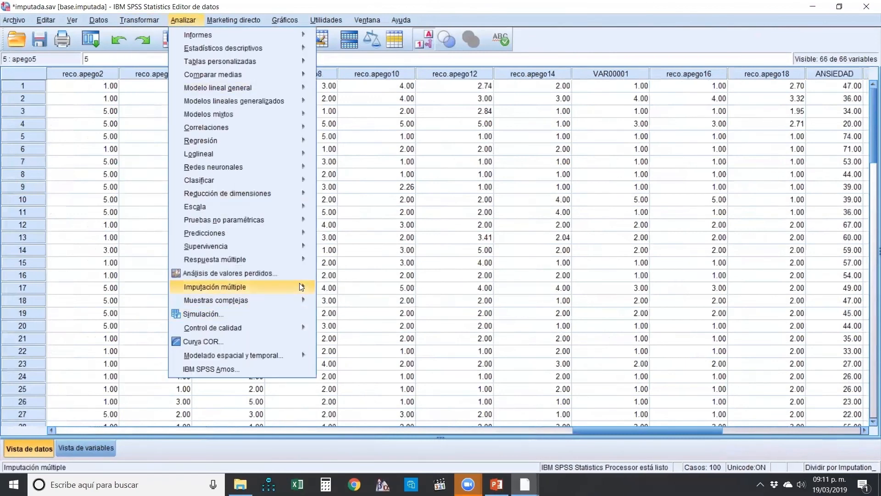
{"action": "mouse_move", "coordinate": [303, 287]}
{"action": "left_click", "coordinate": [342, 289]}
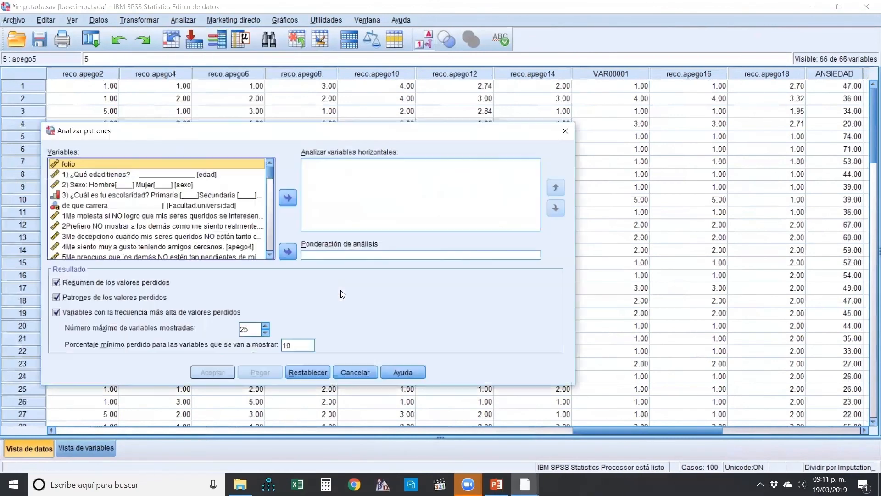
{"action": "left_click", "coordinate": [567, 131]}
- Open the multiple imputation setup for missing data values and look through the available variables
{"action": "left_click", "coordinate": [184, 20]}
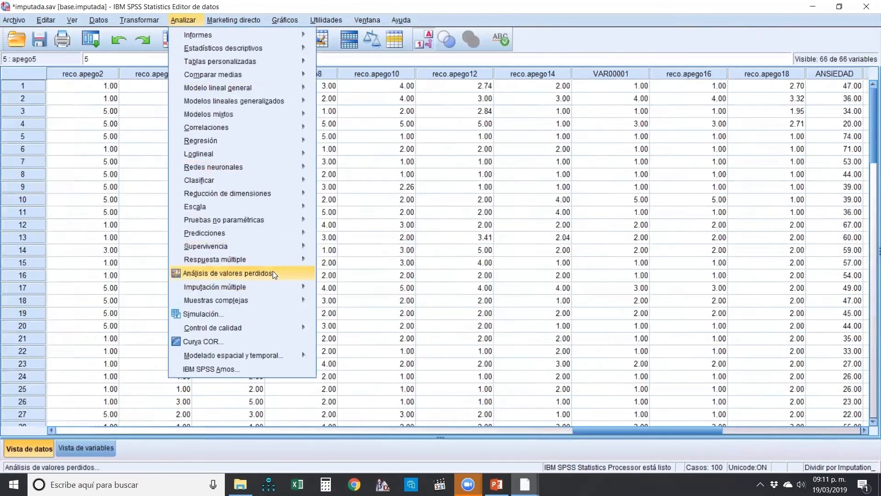
{"action": "mouse_move", "coordinate": [275, 288]}
{"action": "left_click", "coordinate": [333, 303]}
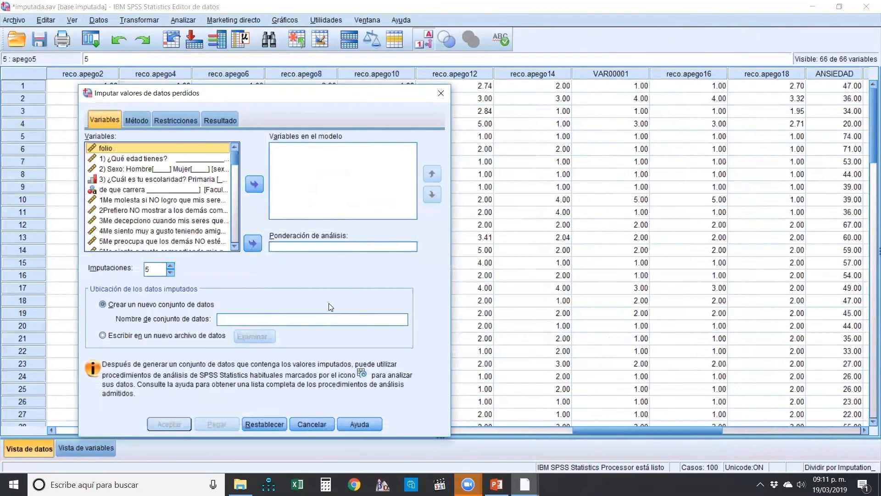
{"action": "scroll", "coordinate": [110, 202], "scroll_direction": "down", "scroll_amount": 3}
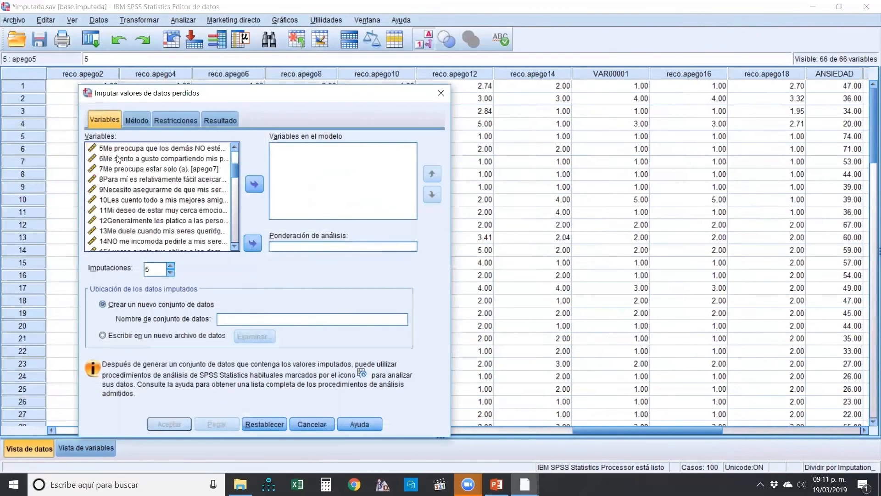
{"action": "scroll", "coordinate": [118, 201], "scroll_direction": "up", "scroll_amount": 3}
- Add the odd-numbered attachment items, from item 1 through item 33, to the imputation model
{"action": "left_click", "coordinate": [118, 203]}
{"action": "scroll", "coordinate": [118, 204], "scroll_direction": "down", "scroll_amount": 2}
{"action": "scroll", "coordinate": [115, 191], "scroll_direction": "up", "scroll_amount": 1}
{"action": "left_click", "coordinate": [108, 191], "text": "ctrl"}
{"action": "left_click", "coordinate": [113, 210], "text": "ctrl"}
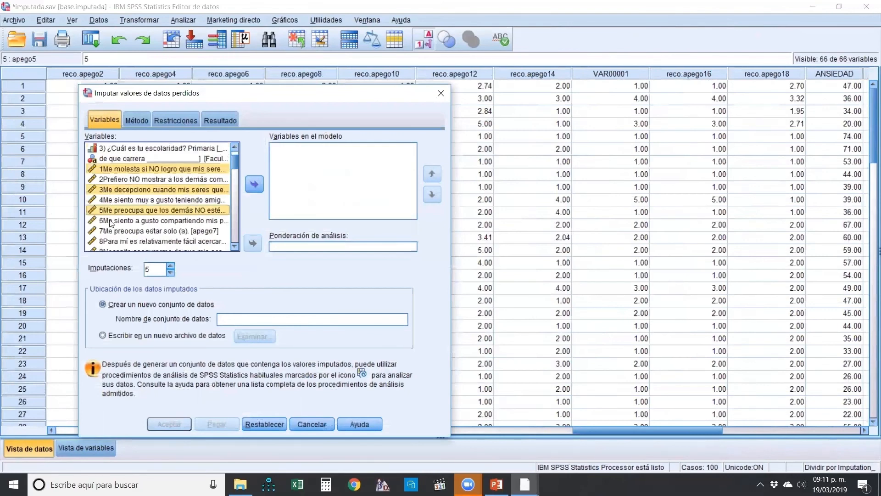
{"action": "left_click", "coordinate": [107, 231], "text": "ctrl"}
{"action": "scroll", "coordinate": [106, 245], "scroll_direction": "down", "scroll_amount": 2}
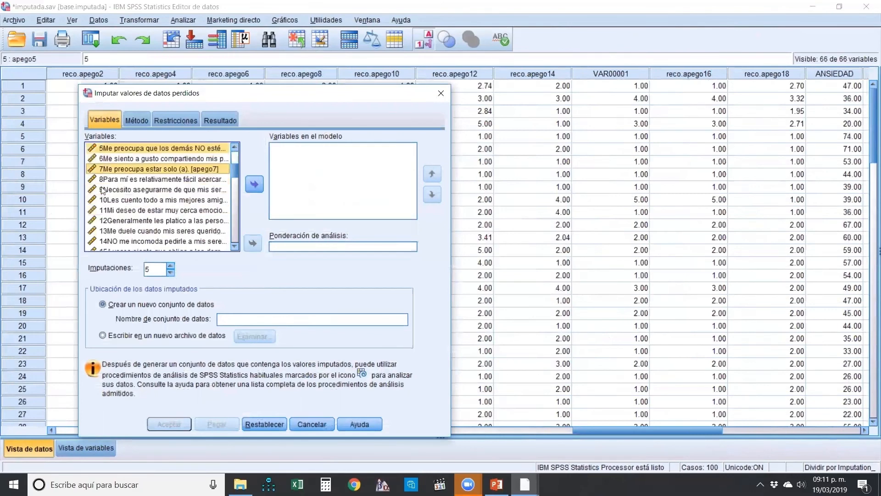
{"action": "left_click", "coordinate": [107, 189], "text": "ctrl"}
{"action": "left_click", "coordinate": [106, 211], "text": "ctrl"}
{"action": "left_click", "coordinate": [107, 231], "text": "ctrl"}
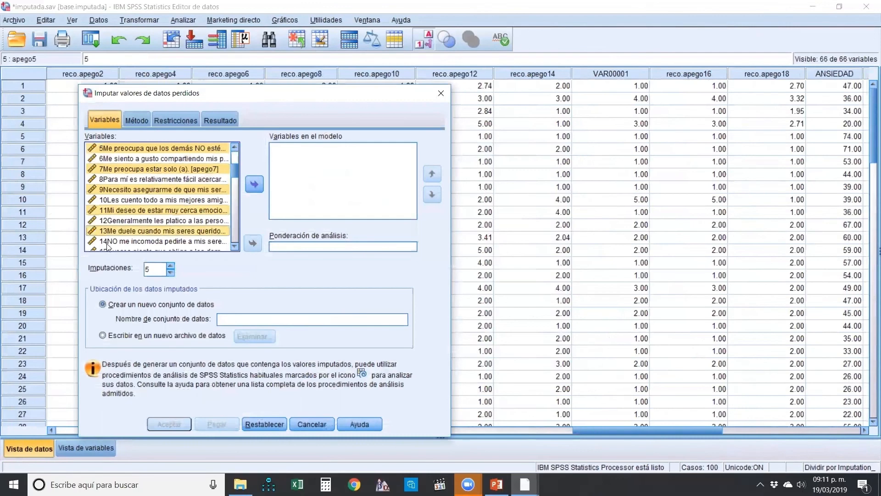
{"action": "scroll", "coordinate": [108, 247], "scroll_direction": "down", "scroll_amount": 2}
{"action": "left_click", "coordinate": [103, 191], "text": "ctrl"}
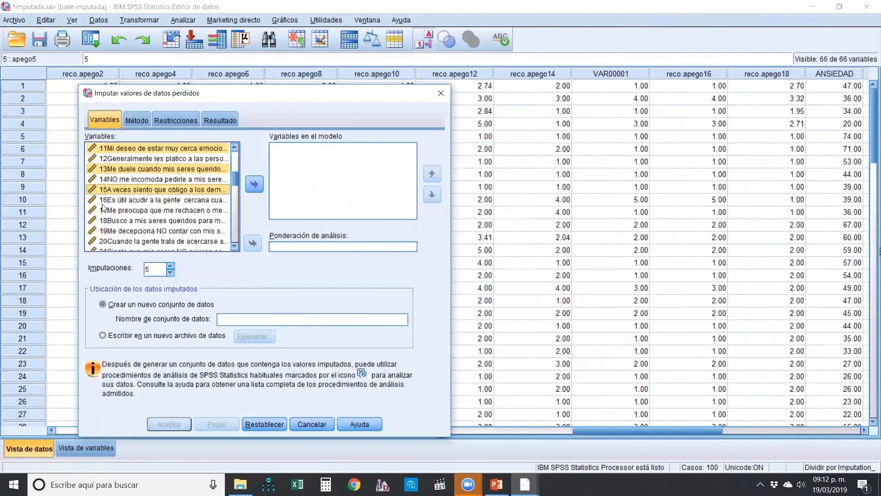
{"action": "left_click", "coordinate": [104, 211], "text": "ctrl"}
{"action": "left_click", "coordinate": [105, 232], "text": "ctrl"}
{"action": "scroll", "coordinate": [105, 232], "scroll_direction": "down", "scroll_amount": 2}
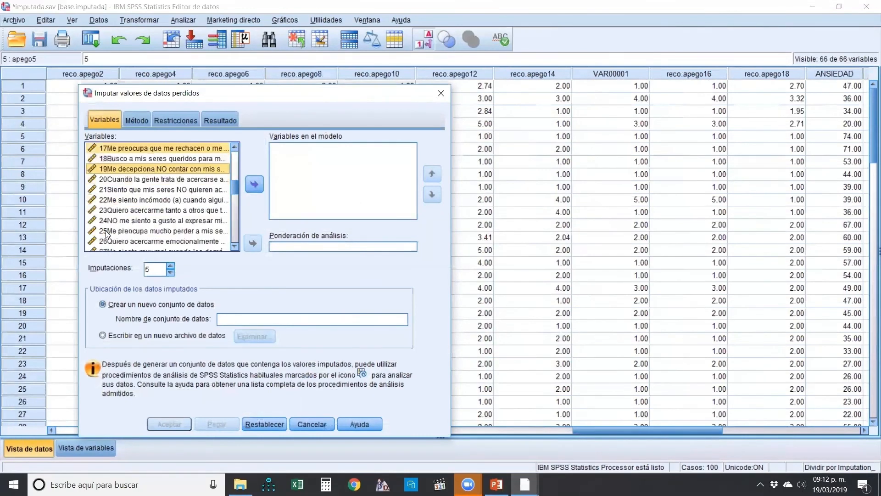
{"action": "left_click", "coordinate": [109, 190], "text": "ctrl"}
{"action": "left_click", "coordinate": [108, 210], "text": "ctrl"}
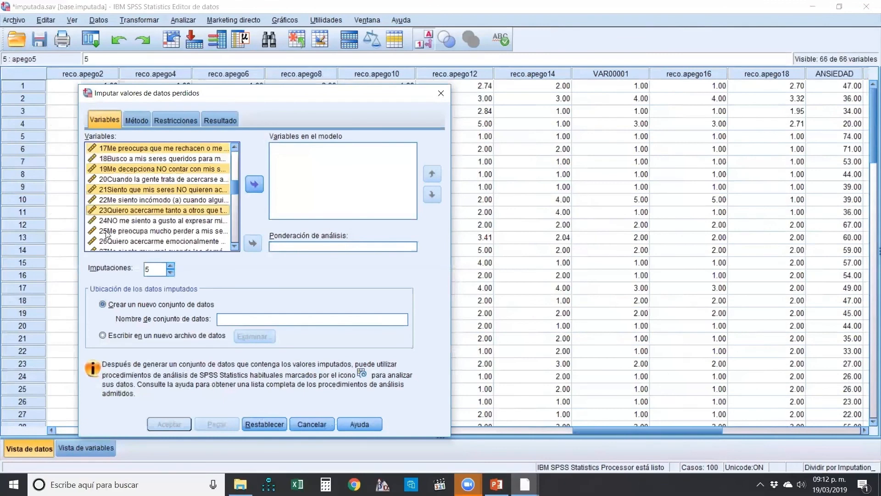
{"action": "left_click", "coordinate": [108, 232], "text": "ctrl"}
{"action": "scroll", "coordinate": [109, 239], "scroll_direction": "down", "scroll_amount": 1}
{"action": "left_click", "coordinate": [110, 221], "text": "ctrl"}
{"action": "scroll", "coordinate": [112, 237], "scroll_direction": "down", "scroll_amount": 1}
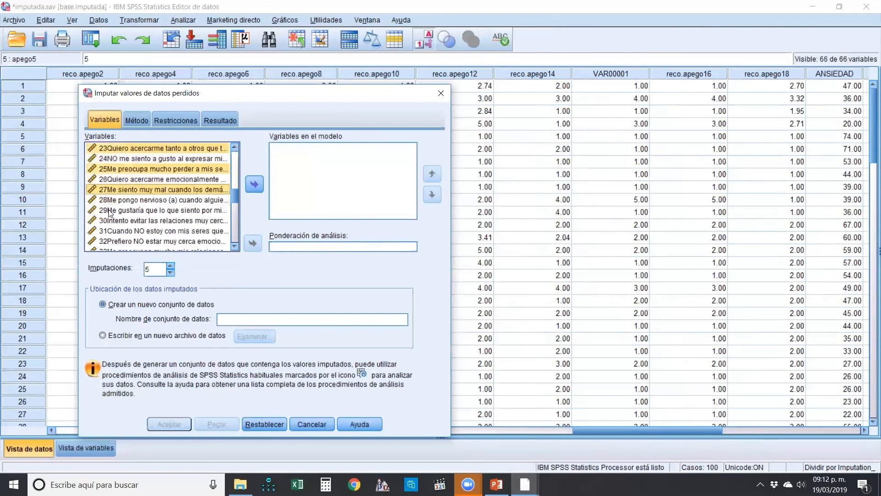
{"action": "left_click", "coordinate": [109, 211], "text": "ctrl"}
{"action": "left_click", "coordinate": [109, 231], "text": "ctrl"}
{"action": "scroll", "coordinate": [110, 232], "scroll_direction": "down", "scroll_amount": 2}
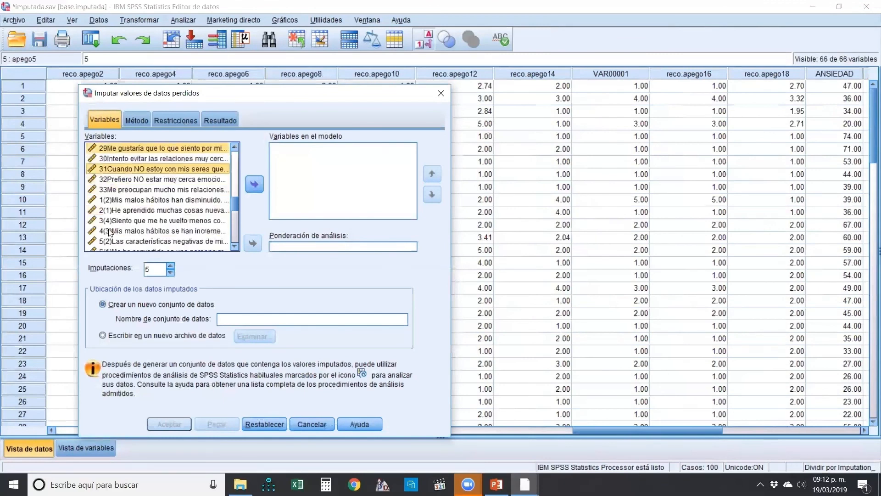
{"action": "left_click", "coordinate": [104, 192], "text": "ctrl"}
{"action": "left_click", "coordinate": [256, 185]}
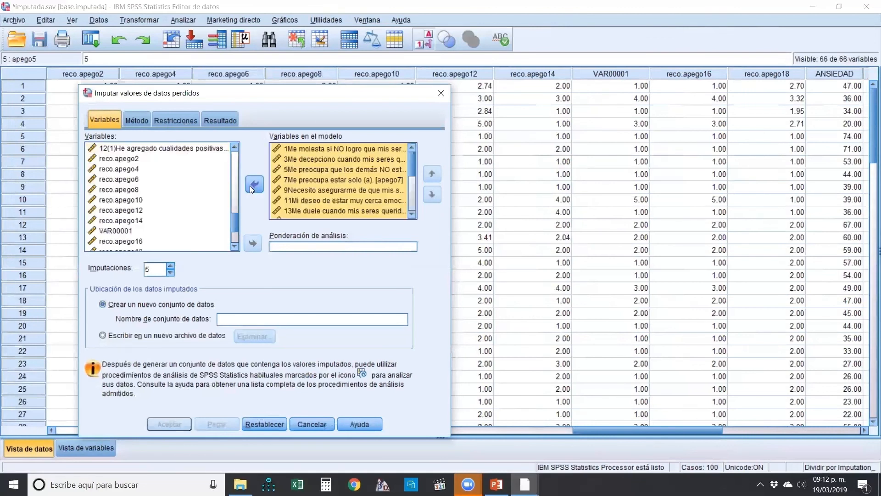
- Set the number of imputations to 1 and name the new dataset imputacion2
{"action": "left_click", "coordinate": [170, 273]}
{"action": "left_click", "coordinate": [170, 273]}
{"action": "left_click", "coordinate": [170, 274]}
{"action": "left_click", "coordinate": [170, 273]}
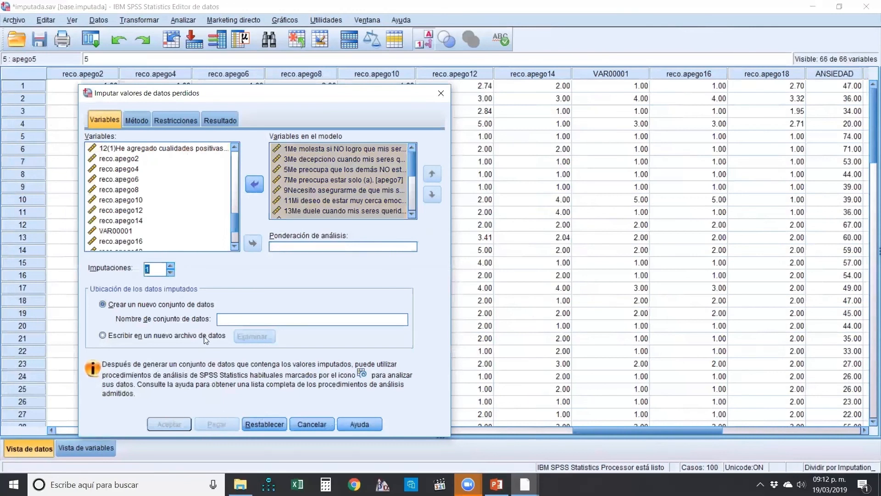
{"action": "left_click", "coordinate": [225, 319]}
{"action": "type", "text": "pu"}
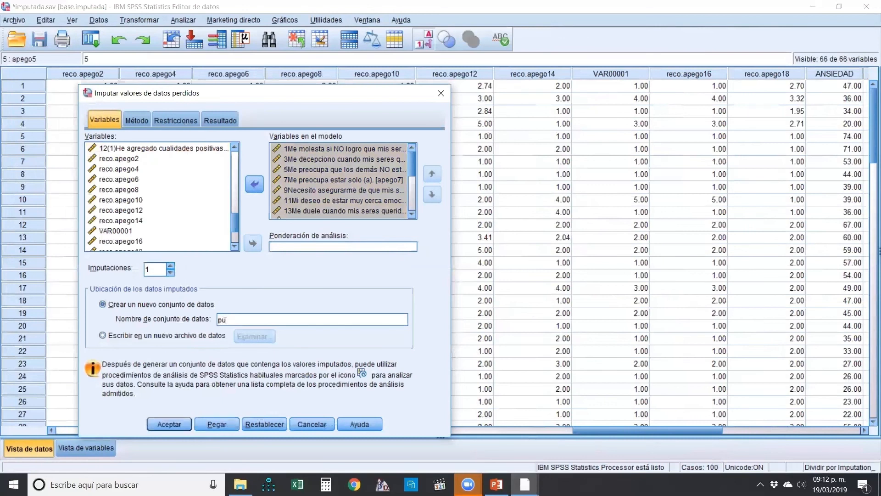
{"action": "key", "text": "BackSpace"}
{"action": "type", "text": "itacion 2"}
{"action": "key", "text": "Left"}
{"action": "key", "text": "Left"}
{"action": "key", "text": "Left"}
{"action": "key", "text": "Left"}
{"action": "key", "text": "BackSpace"}
{"action": "type", "text": "u"}
- Check the imputation method and restriction settings, keep the automatic method, and run the imputation
{"action": "left_click", "coordinate": [140, 120]}
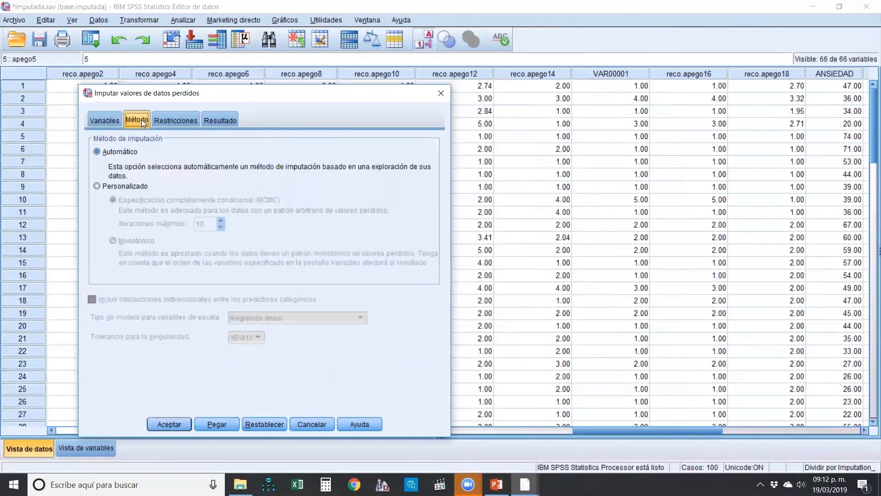
{"action": "left_click", "coordinate": [171, 119]}
{"action": "scroll", "coordinate": [205, 300], "scroll_direction": "down", "scroll_amount": 3}
{"action": "scroll", "coordinate": [203, 296], "scroll_direction": "up", "scroll_amount": 3}
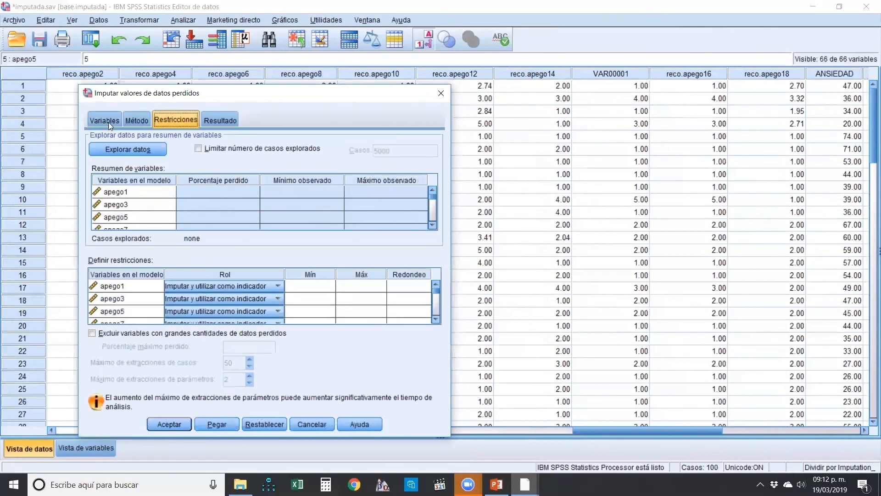
{"action": "left_click", "coordinate": [105, 120]}
{"action": "left_click", "coordinate": [169, 424]}
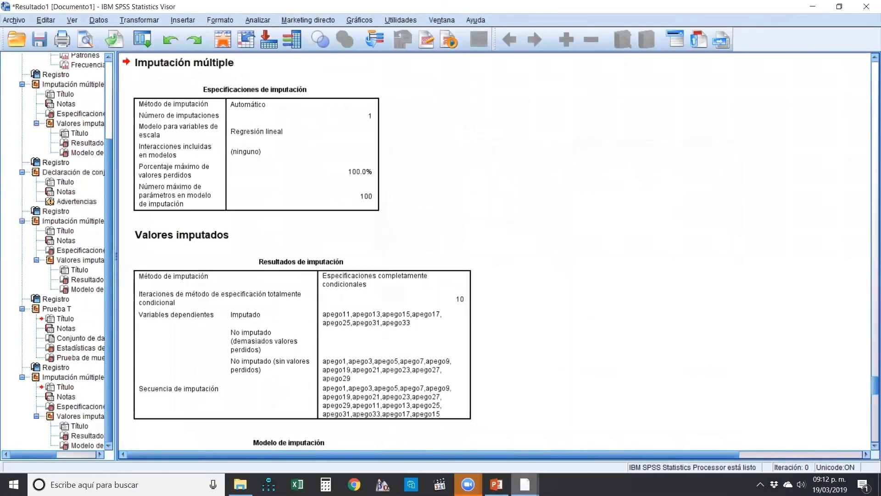
- Open the imputacion2 dataset and examine the imputed values in the imputation 1 cases across the item columns
{"action": "mouse_move", "coordinate": [525, 484]}
{"action": "left_click", "coordinate": [685, 442]}
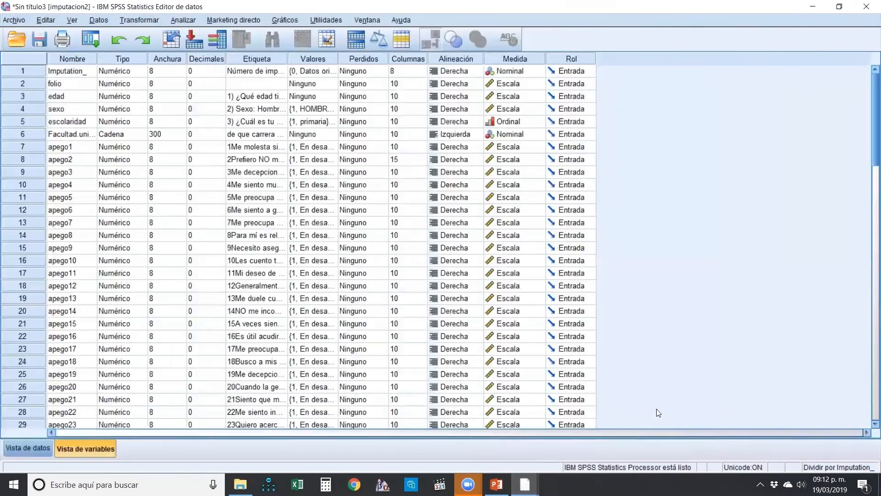
{"action": "scroll", "coordinate": [82, 156], "scroll_direction": "down", "scroll_amount": 5}
{"action": "left_click", "coordinate": [45, 448]}
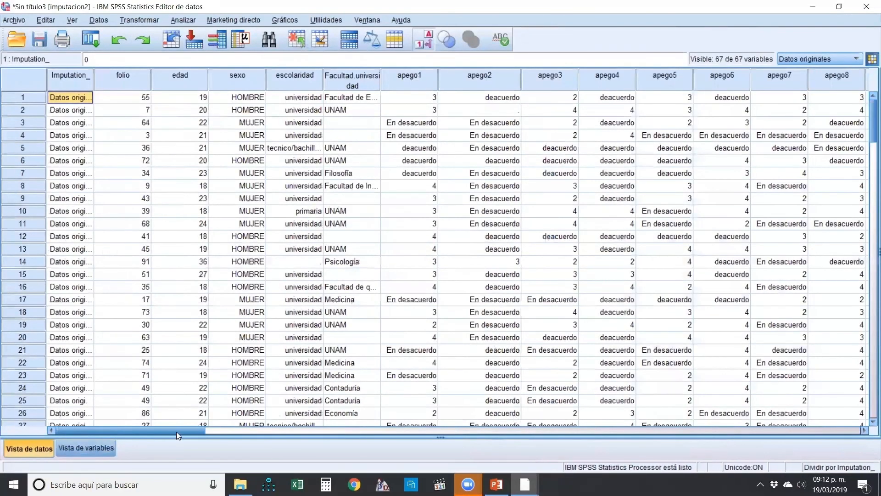
{"action": "scroll", "coordinate": [337, 416], "scroll_direction": "right", "scroll_amount": 10}
{"action": "left_click", "coordinate": [817, 59]}
{"action": "left_click", "coordinate": [781, 81]}
{"action": "scroll", "coordinate": [500, 143], "scroll_direction": "down", "scroll_amount": 1}
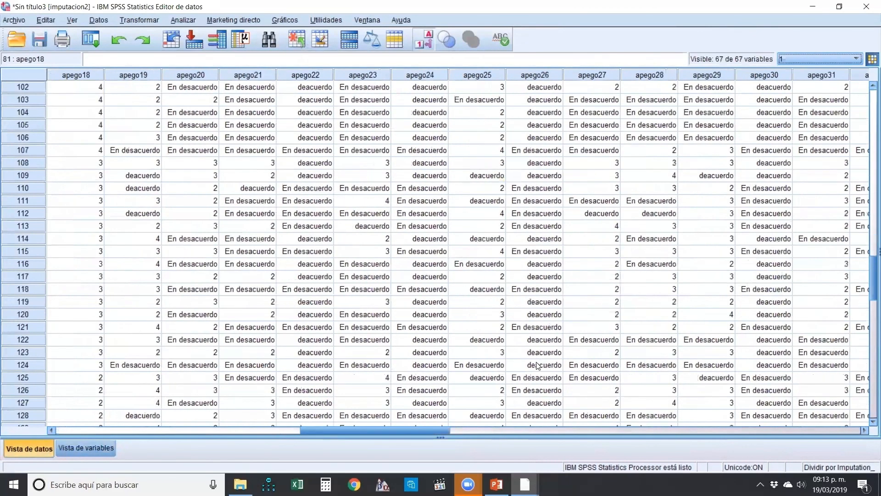
{"action": "left_click", "coordinate": [499, 143]}
{"action": "scroll", "coordinate": [484, 396], "scroll_direction": "down", "scroll_amount": 6}
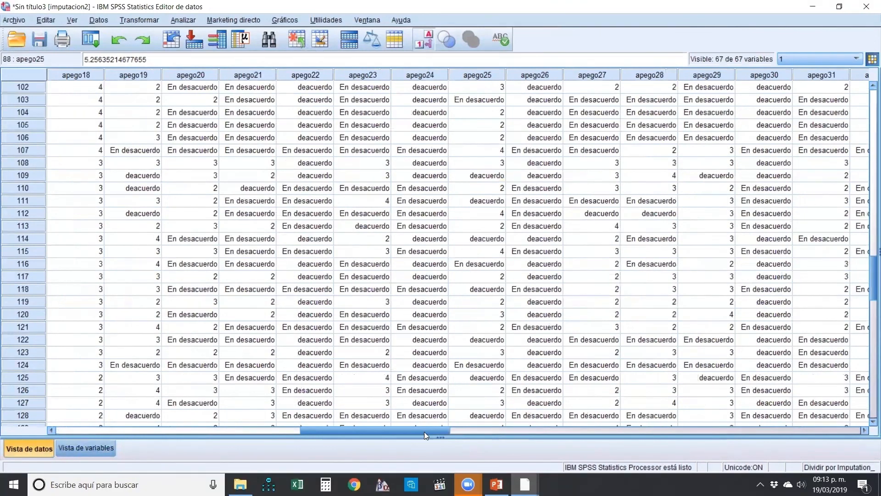
{"action": "left_click_drag", "start_coordinate": [421, 428], "coordinate": [680, 431]}
{"action": "scroll", "coordinate": [508, 403], "scroll_direction": "down", "scroll_amount": 5}
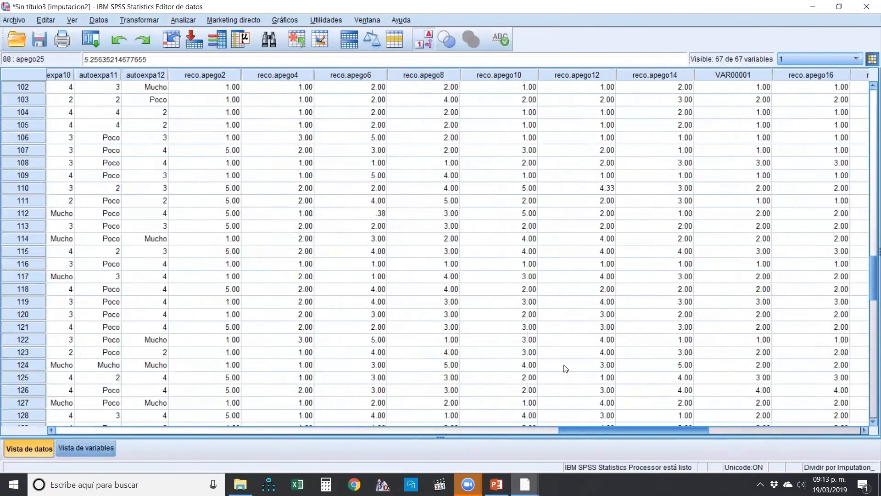
{"action": "scroll", "coordinate": [508, 403], "scroll_direction": "down", "scroll_amount": 12}
{"action": "left_click_drag", "start_coordinate": [602, 431], "coordinate": [68, 430]}
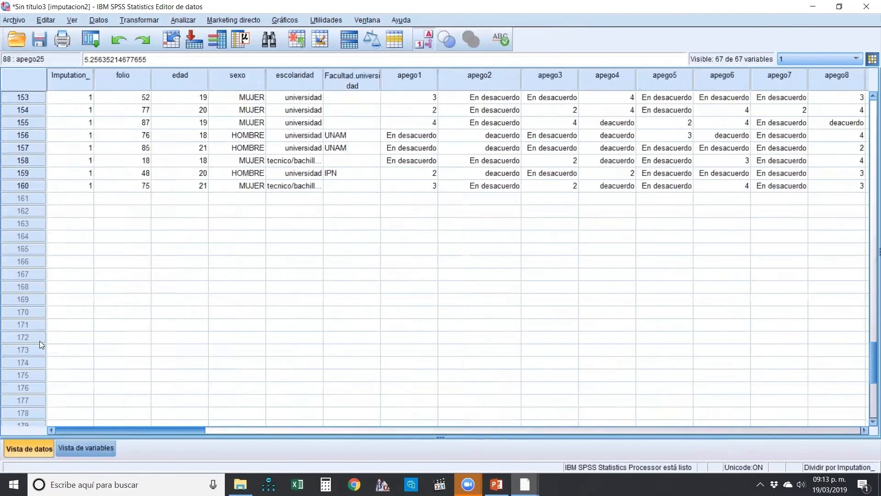
- Delete the original-data cases in rows 1 to 80 of the imputacion2 dataset
{"action": "scroll", "coordinate": [49, 270], "scroll_direction": "up", "scroll_amount": 5}
{"action": "scroll", "coordinate": [49, 270], "scroll_direction": "up", "scroll_amount": 20}
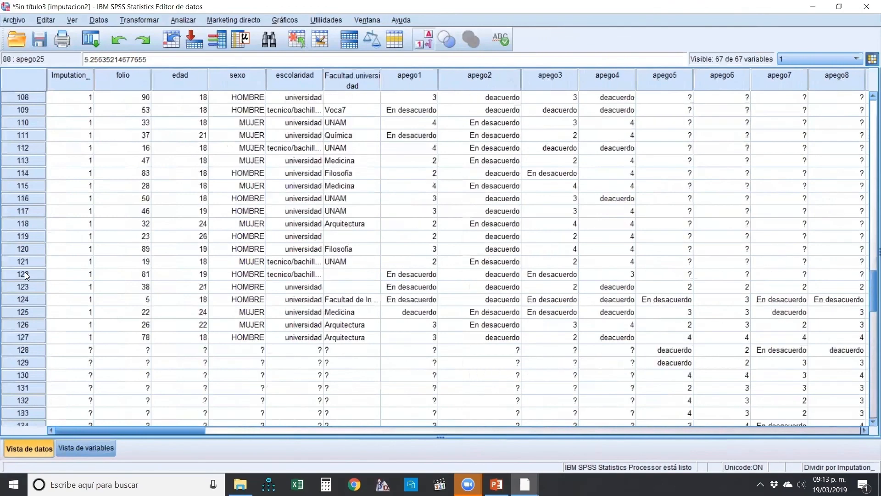
{"action": "left_click_drag", "start_coordinate": [18, 235], "coordinate": [14, 66]}
{"action": "right_click", "coordinate": [27, 94]}
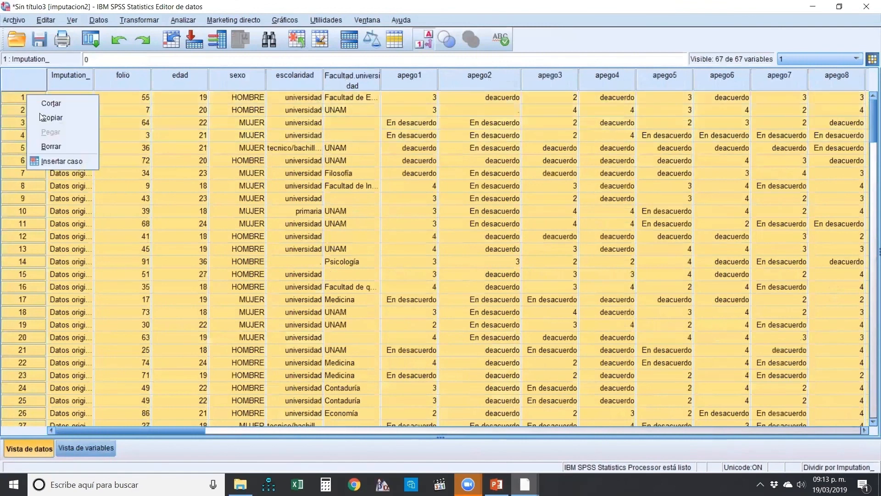
{"action": "left_click", "coordinate": [55, 143]}
- Delete the Imputation_ variable from the imputacion2 dataset
{"action": "left_click", "coordinate": [71, 81]}
{"action": "right_click", "coordinate": [70, 81]}
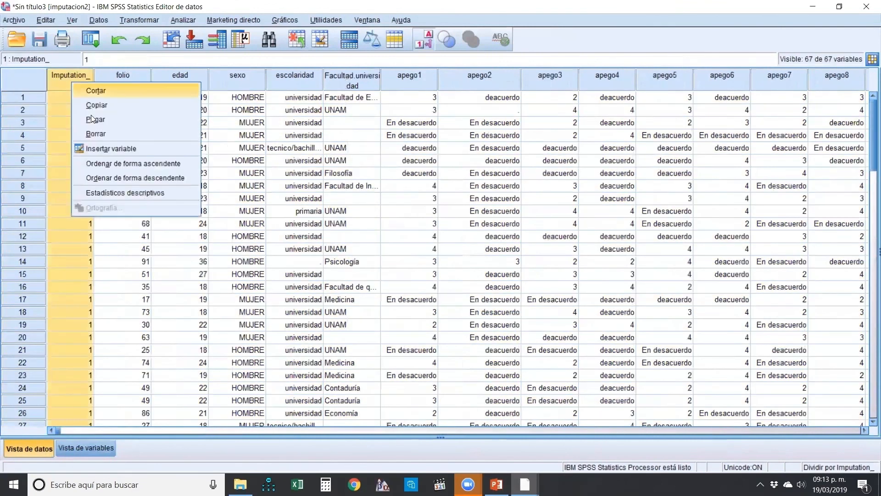
{"action": "left_click", "coordinate": [109, 133]}
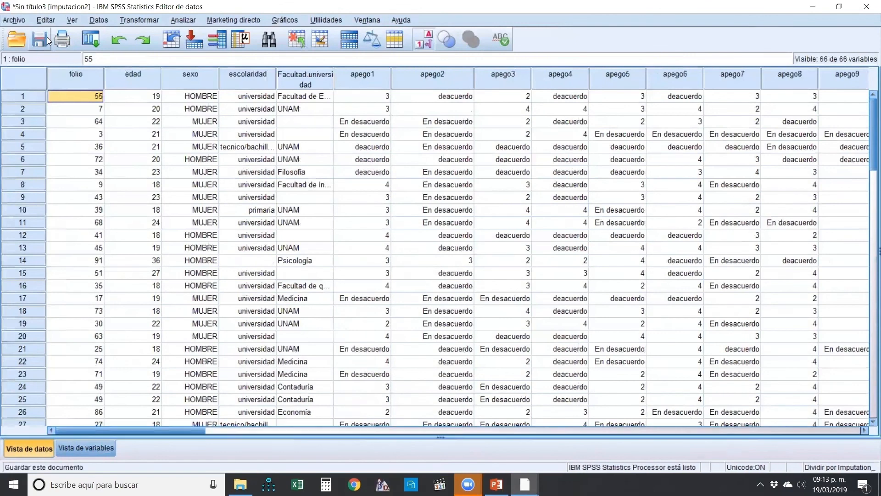
- Save the dataset in the Canal folder as an SPSS Statistics file named base imputada final
{"action": "left_click", "coordinate": [35, 45]}
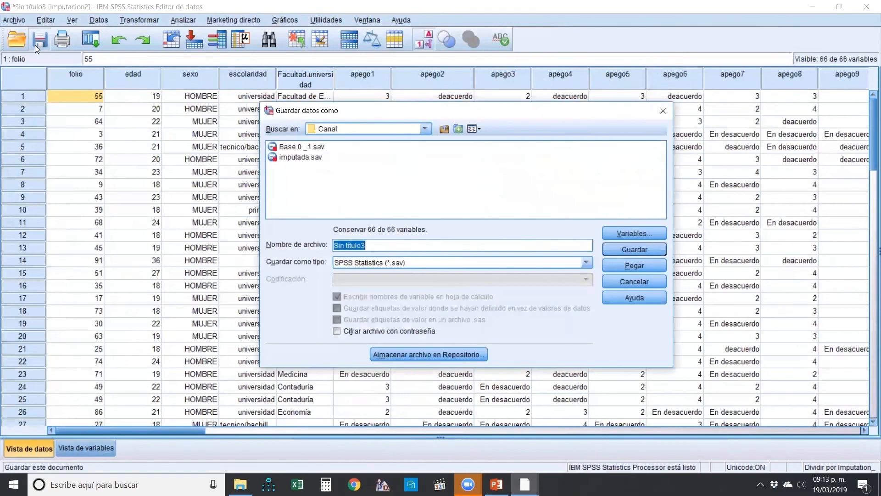
{"action": "type", "text": "base impuatd"}
{"action": "type", "text": "a final"}
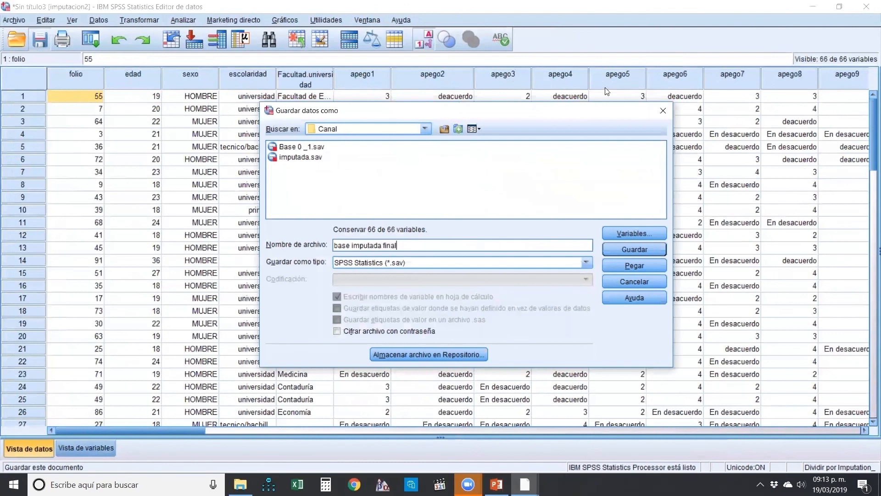
{"action": "left_click", "coordinate": [625, 253]}
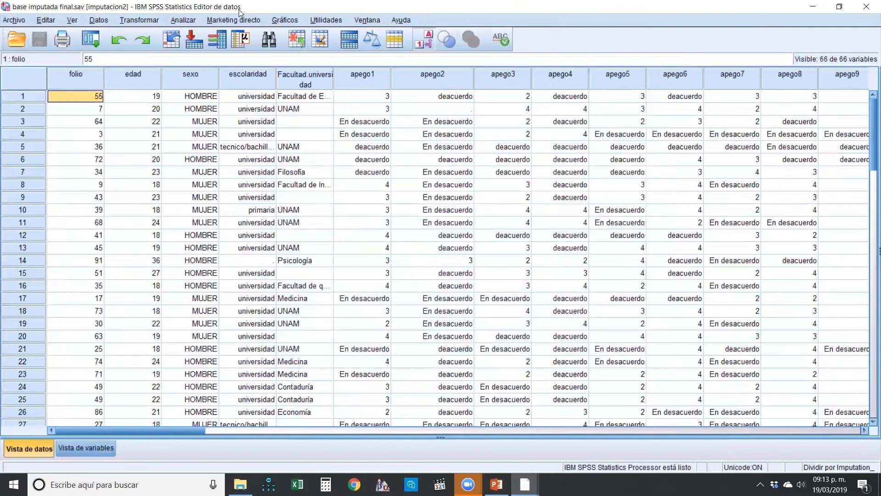
- Set up a missing-value pattern analysis with all attachment items, apego1 to apego33, as the analysed variables
{"action": "left_click", "coordinate": [183, 20]}
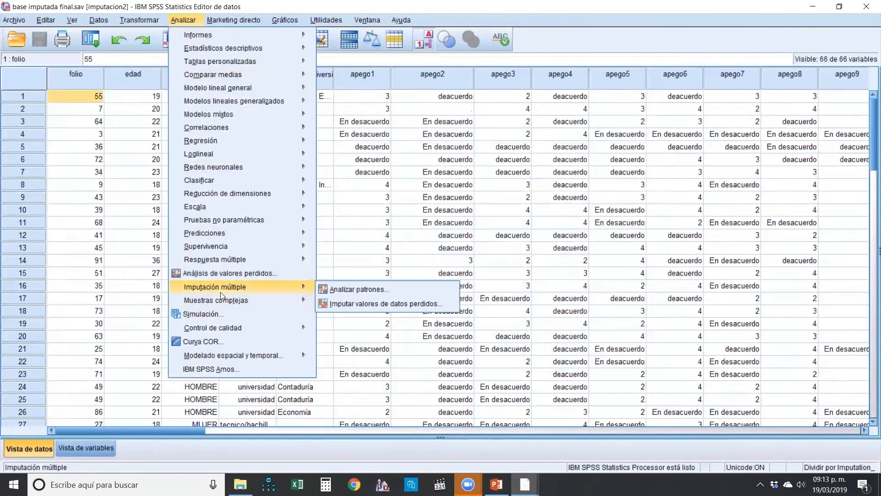
{"action": "mouse_move", "coordinate": [244, 286]}
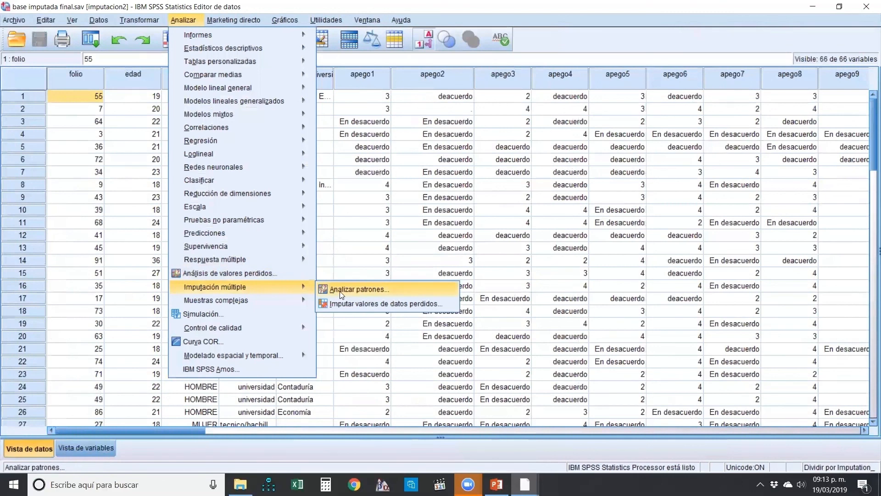
{"action": "left_click", "coordinate": [342, 290]}
{"action": "scroll", "coordinate": [99, 198], "scroll_direction": "down", "scroll_amount": 2}
{"action": "scroll", "coordinate": [89, 231], "scroll_direction": "up", "scroll_amount": 2}
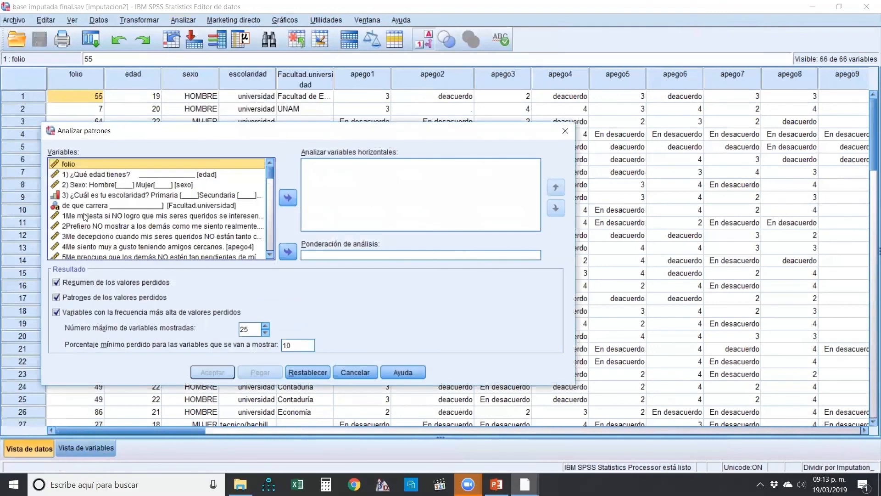
{"action": "left_click", "coordinate": [83, 215]}
{"action": "left_click", "coordinate": [98, 227], "text": "shift"}
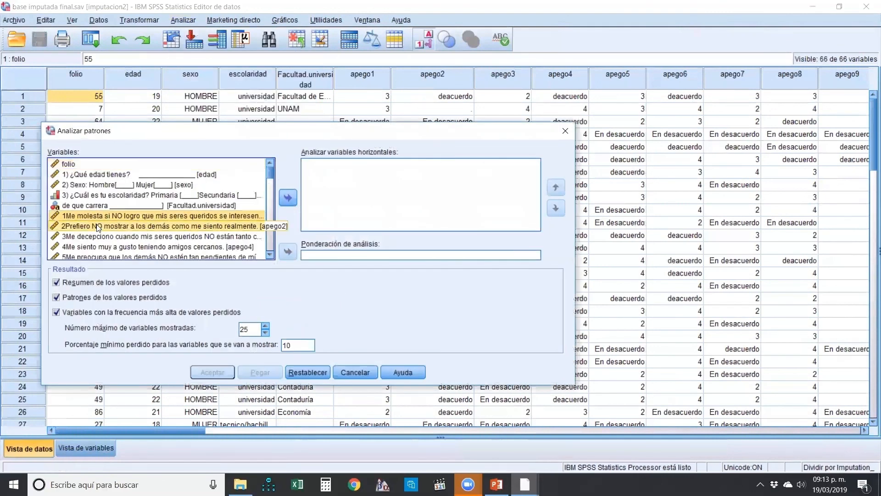
{"action": "key", "text": "shift+Down"}
{"action": "key", "text": "shift+Down"}
{"action": "key", "text": "shift+Down"}
{"action": "key", "text": "shift+Down"}
{"action": "key", "text": "shift+Down"}
{"action": "key", "text": "shift+Down"}
{"action": "key", "text": "shift+Down"}
{"action": "key", "text": "shift+Down"}
{"action": "key", "text": "shift+Down"}
{"action": "key", "text": "shift+Down"}
{"action": "key", "text": "shift+Down"}
{"action": "key", "text": "shift+Down"}
{"action": "key", "text": "shift+Down"}
{"action": "key", "text": "shift+Down"}
{"action": "key", "text": "shift+Down"}
{"action": "key", "text": "shift+Down"}
{"action": "key", "text": "shift+Down"}
{"action": "key", "text": "shift+Down"}
{"action": "key", "text": "shift+Down"}
{"action": "key", "text": "shift+Down"}
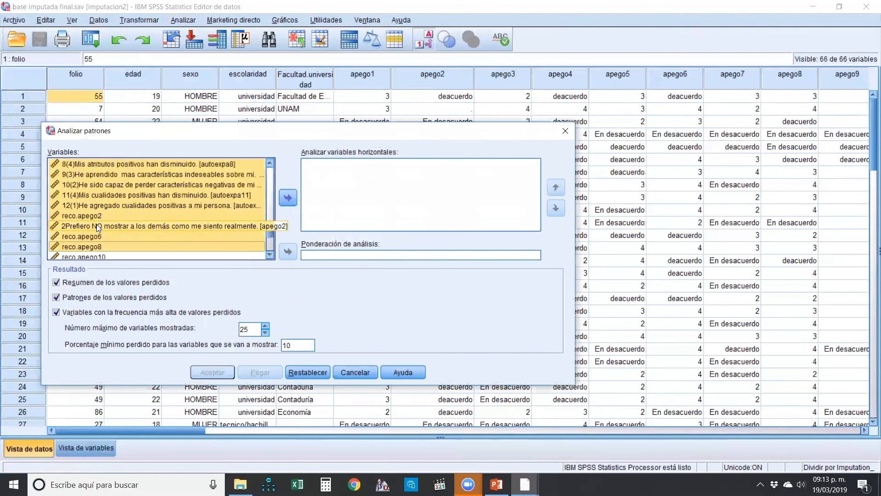
{"action": "key", "text": "shift+Up"}
{"action": "key", "text": "shift+Up"}
{"action": "key", "text": "shift+Up"}
{"action": "key", "text": "shift+Up"}
{"action": "key", "text": "shift+Up"}
{"action": "key", "text": "shift+Up"}
{"action": "key", "text": "shift+Up"}
{"action": "key", "text": "shift+Up"}
{"action": "key", "text": "shift+Up"}
{"action": "key", "text": "shift+Up"}
{"action": "key", "text": "shift+Up"}
{"action": "key", "text": "shift+Up"}
{"action": "key", "text": "shift+Up"}
{"action": "key", "text": "shift+Up"}
{"action": "key", "text": "shift+Up"}
{"action": "key", "text": "shift+Up"}
{"action": "key", "text": "shift+Up"}
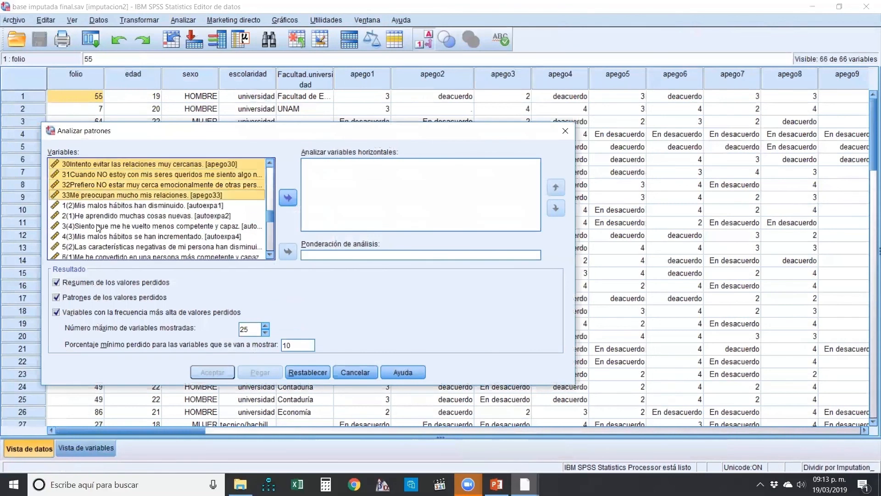
{"action": "left_click", "coordinate": [287, 202]}
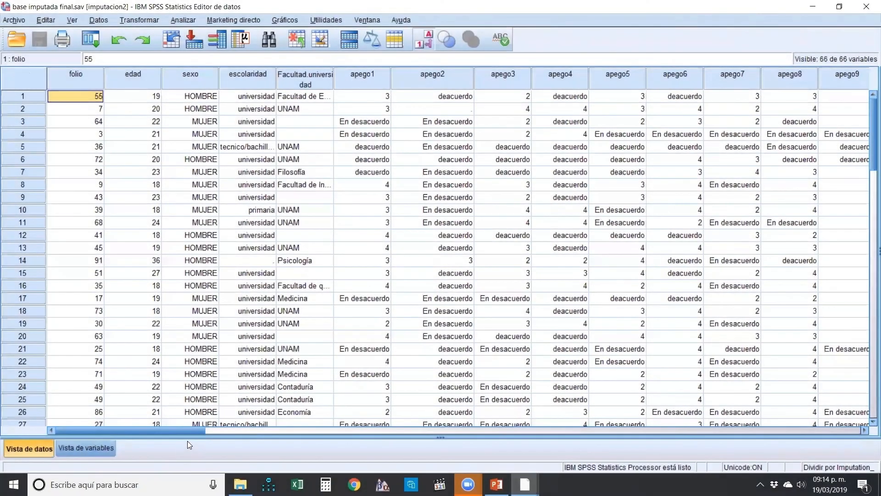
- Look across the variable columns of the base imputada final dataset and return to its beginning
{"action": "left_click_drag", "start_coordinate": [201, 430], "coordinate": [840, 430]}
{"action": "left_click_drag", "start_coordinate": [609, 412], "coordinate": [385, 388]}
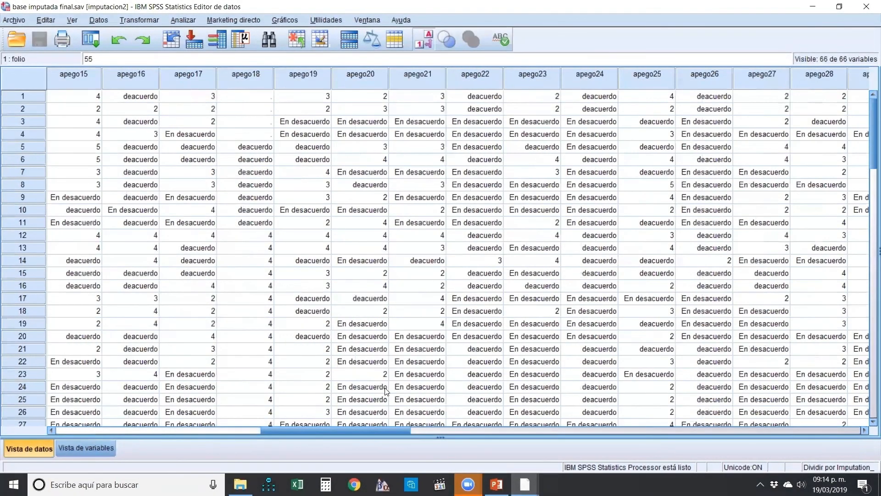
{"action": "left_click_drag", "start_coordinate": [356, 431], "coordinate": [512, 431]}
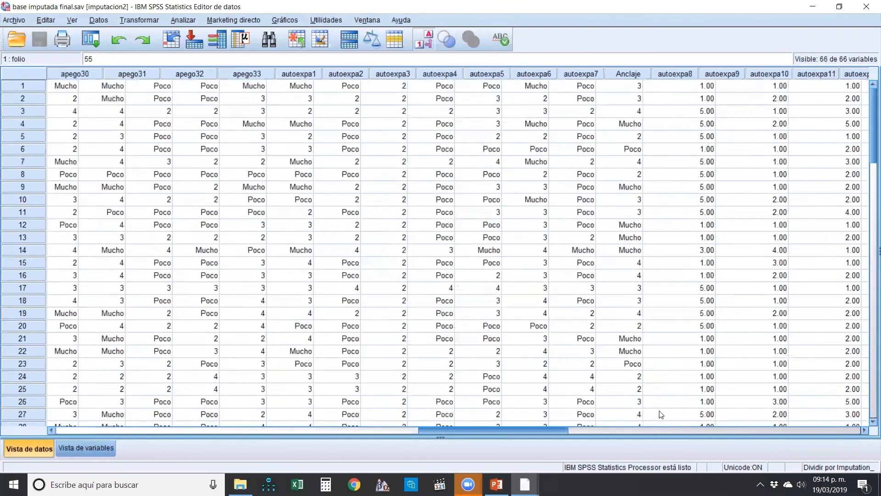
{"action": "left_click_drag", "start_coordinate": [661, 414], "coordinate": [43, 417]}
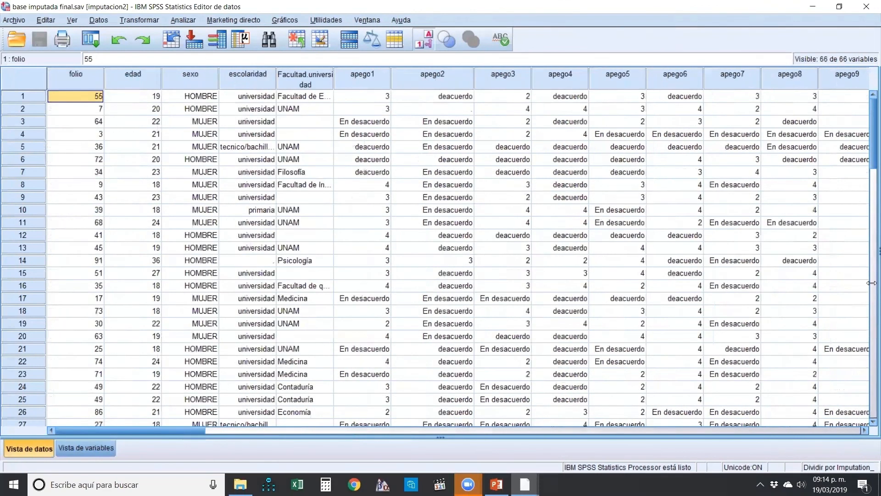
{"action": "left_click_drag", "start_coordinate": [873, 127], "coordinate": [867, 117]}
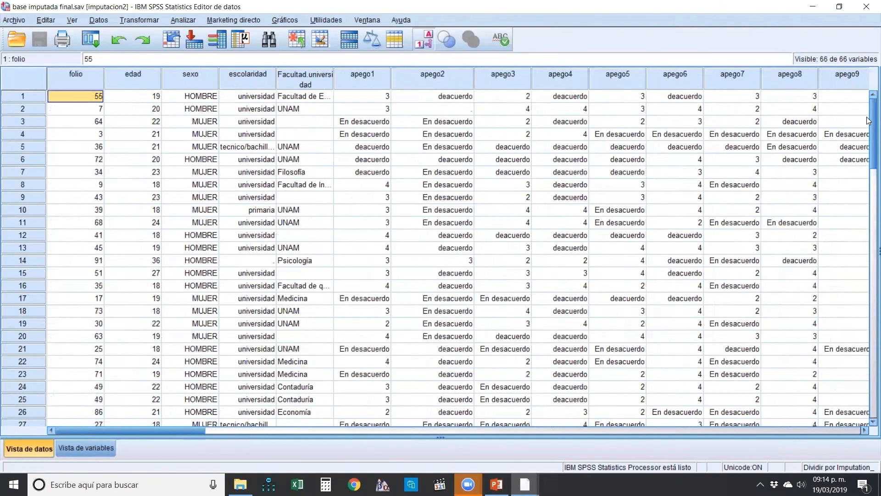